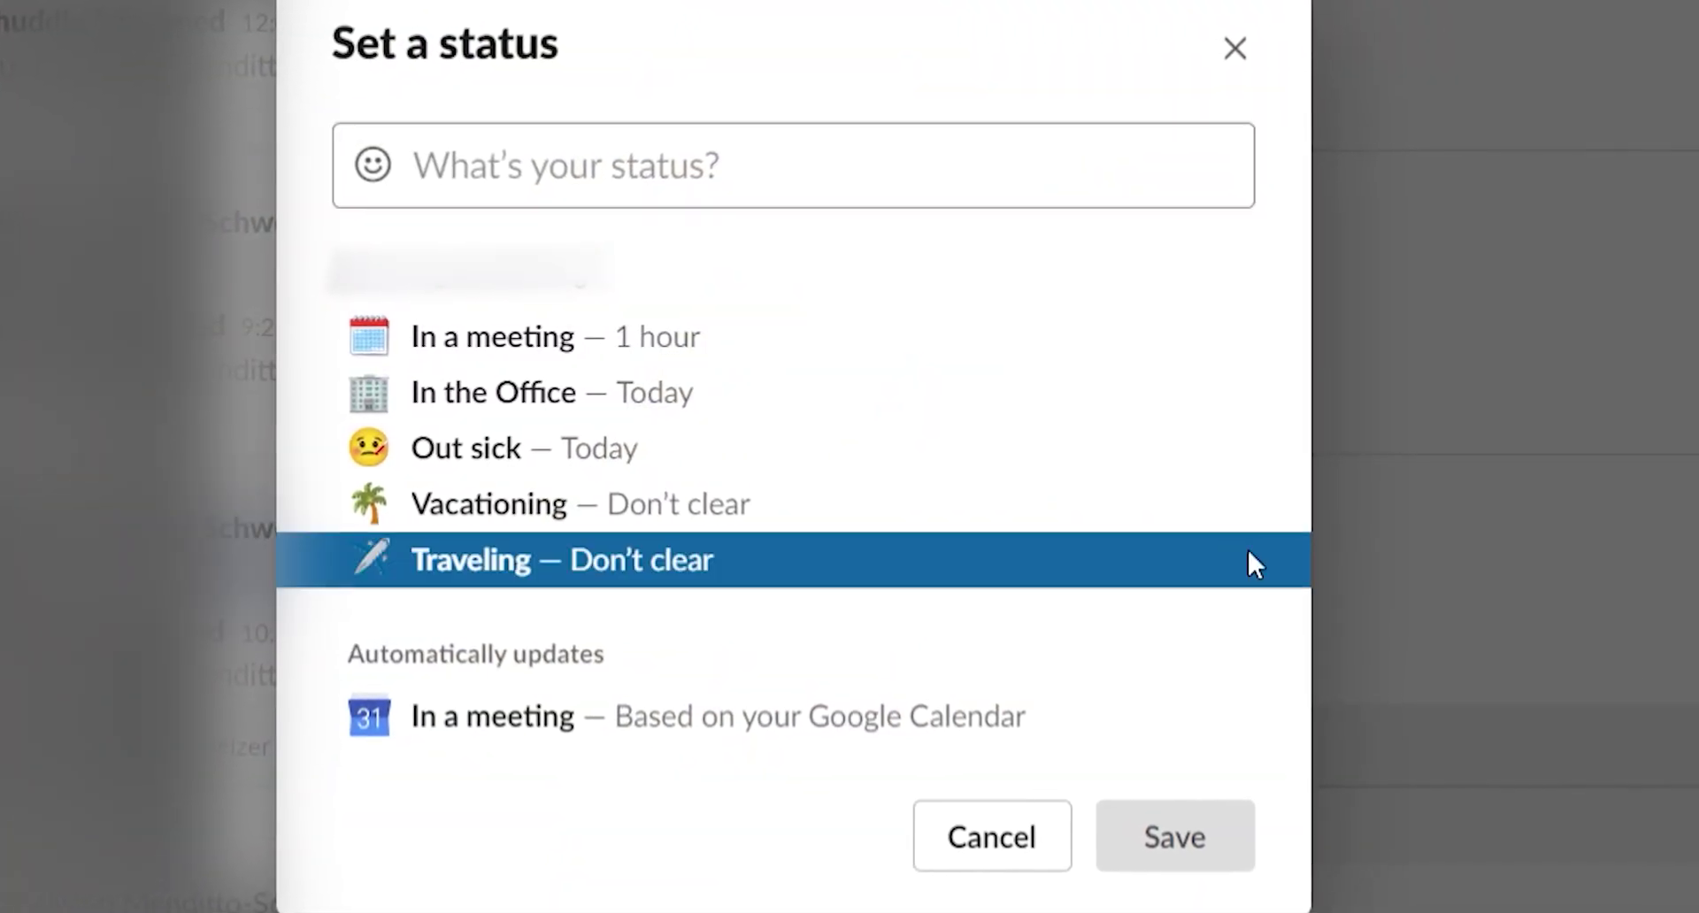
Step: Apply the 'In a meeting — 1 hour' preset and bring up the status-clearing choices
left_click(890, 338)
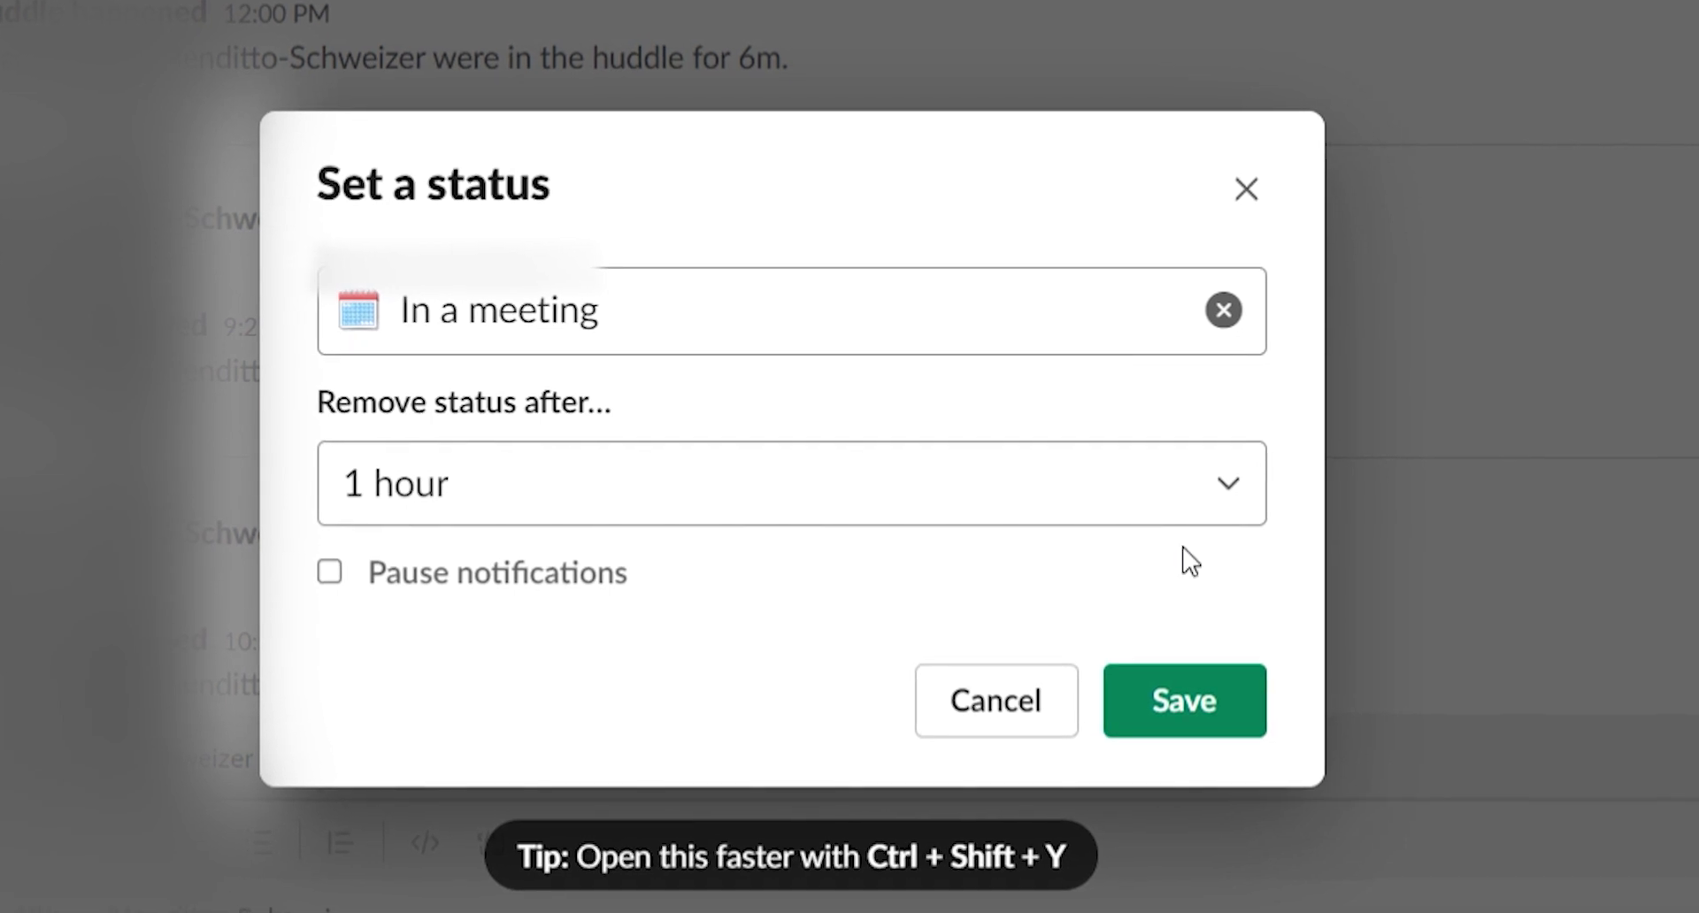
left_click(1227, 489)
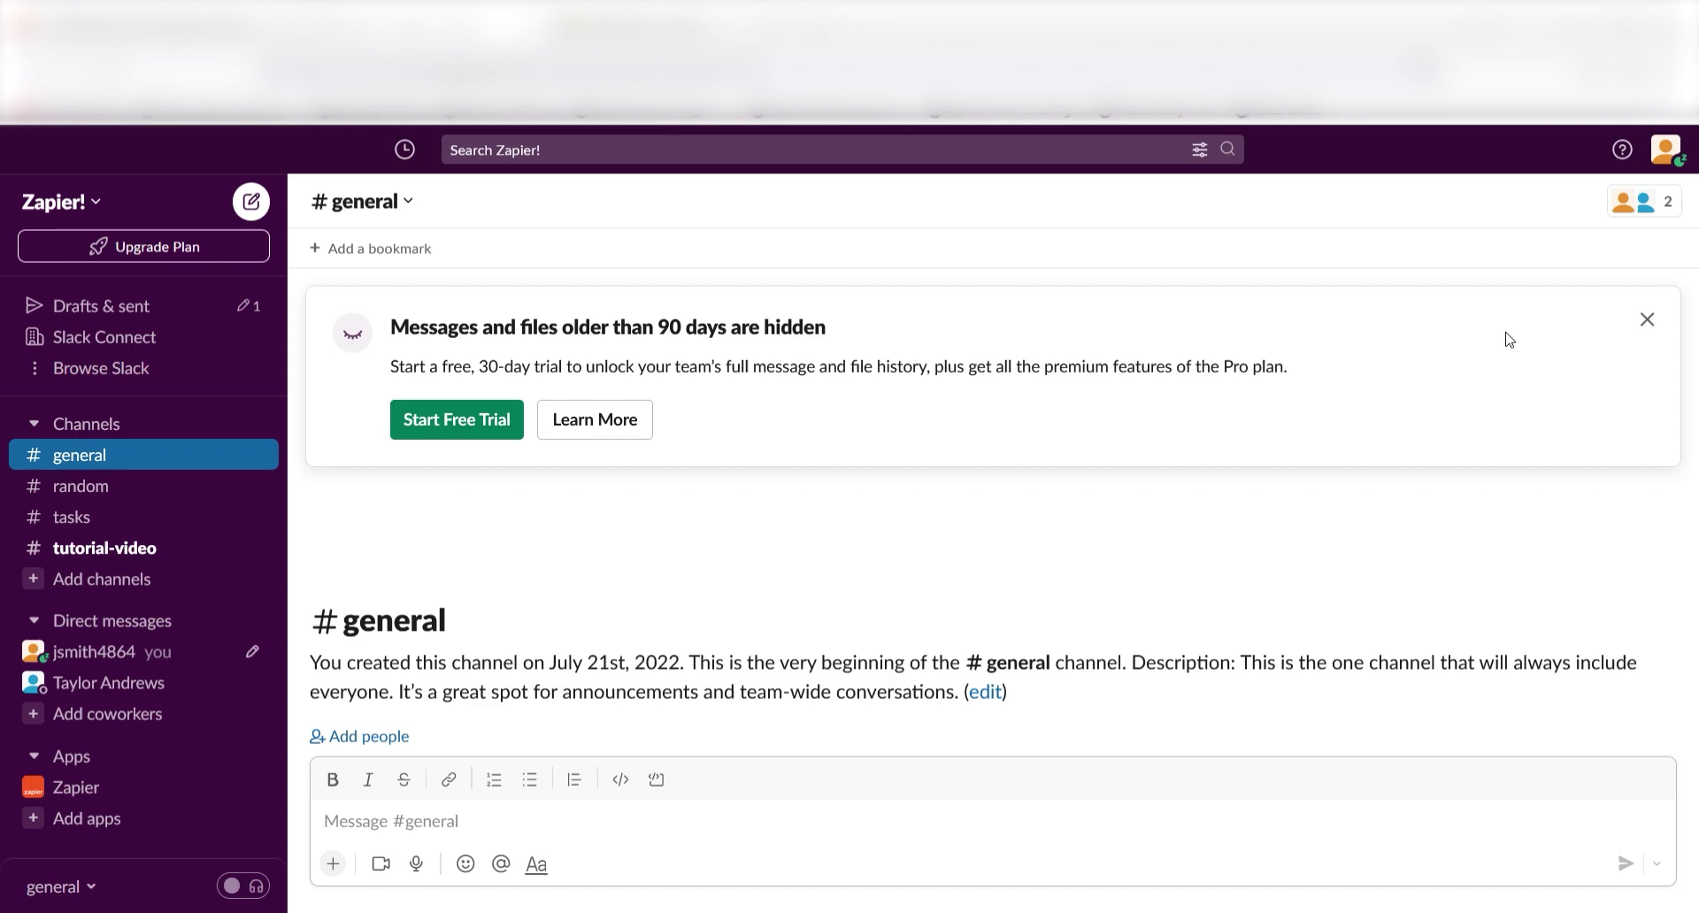
Step: Open the Set a status dialog from the avatar menu at top right
left_click(1666, 150)
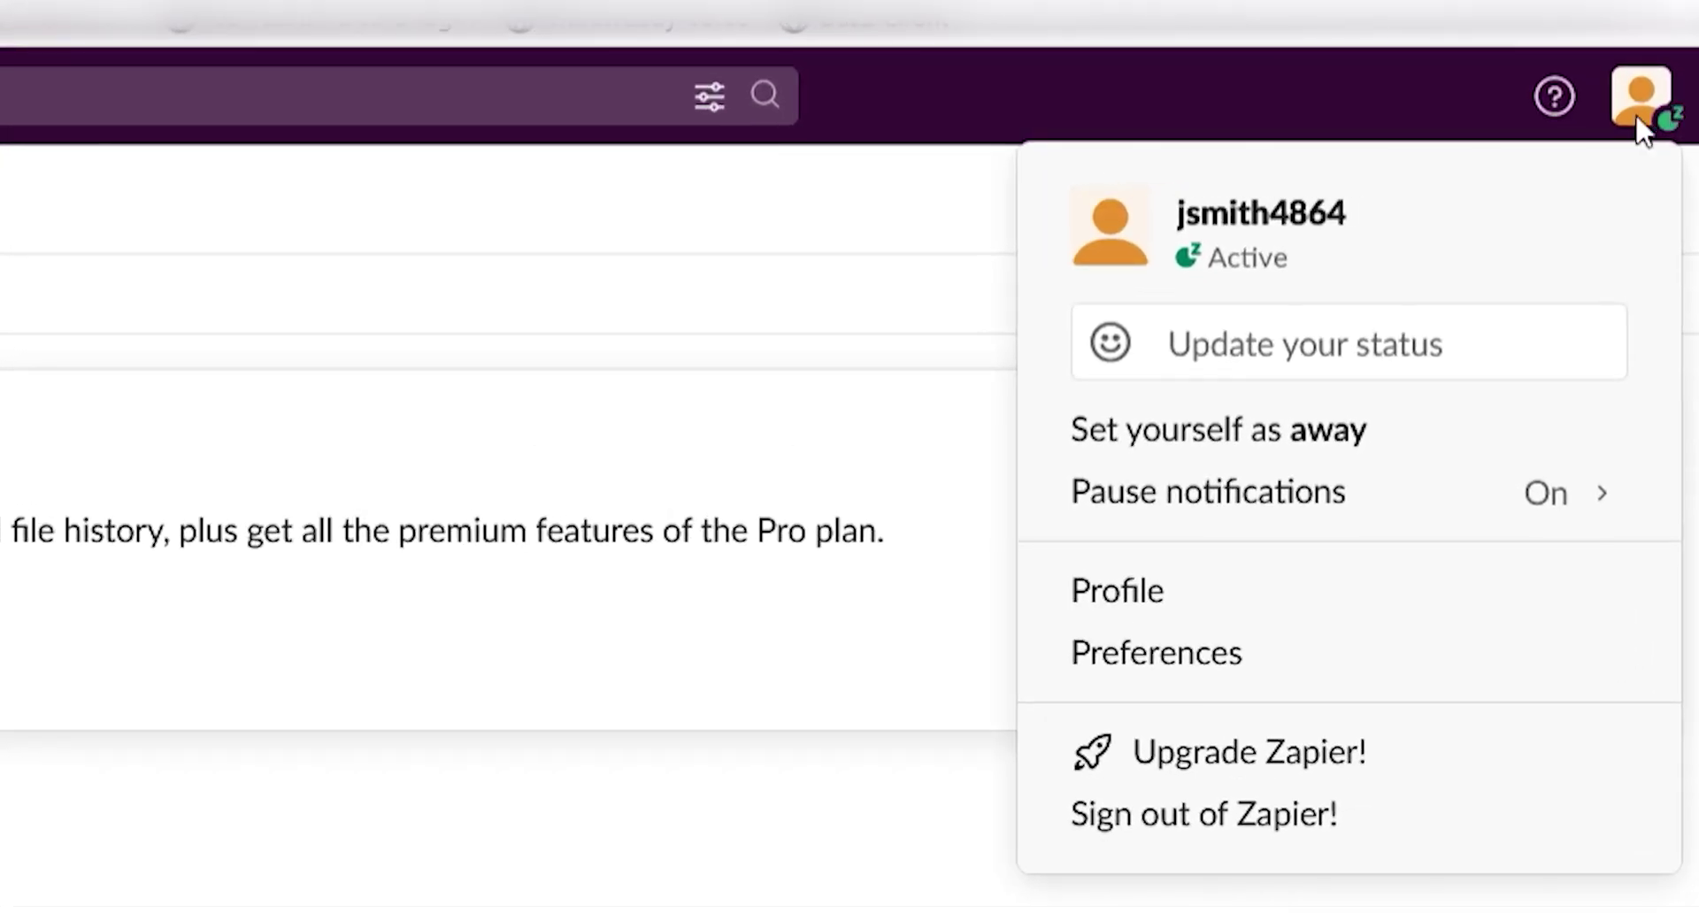
left_click(1452, 336)
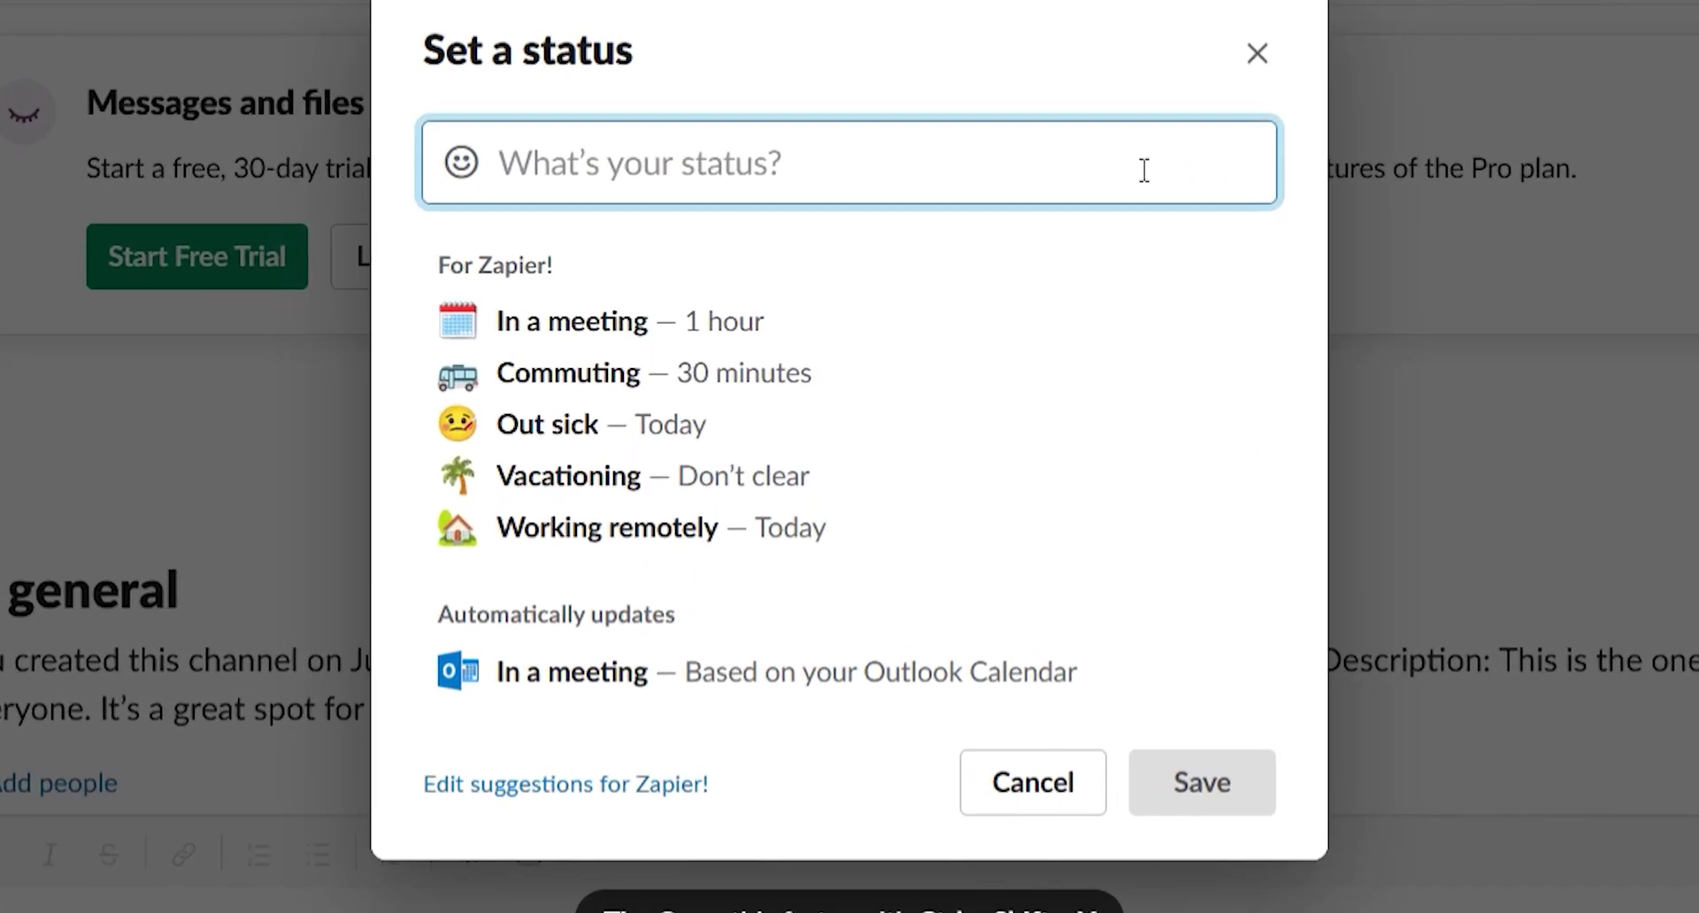
Step: Write a custom 'Out to Lunch' status with the watermelon emoji, found by searching 'food'
left_click(790, 335)
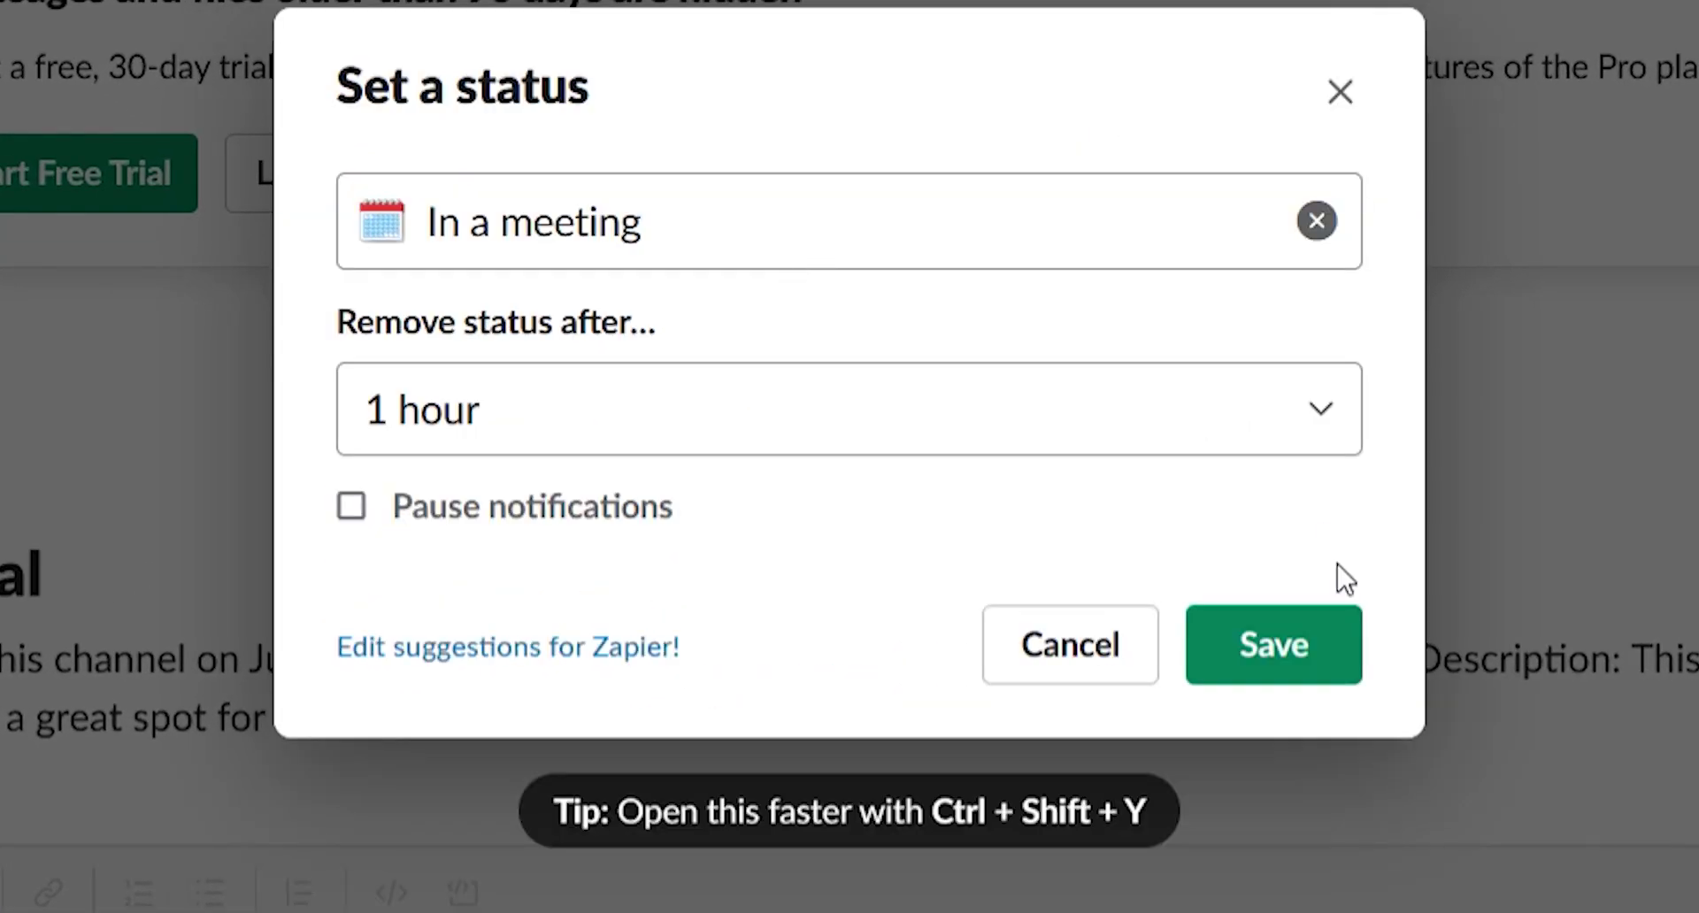
left_click(1324, 678)
key("ctrl+shift+y")
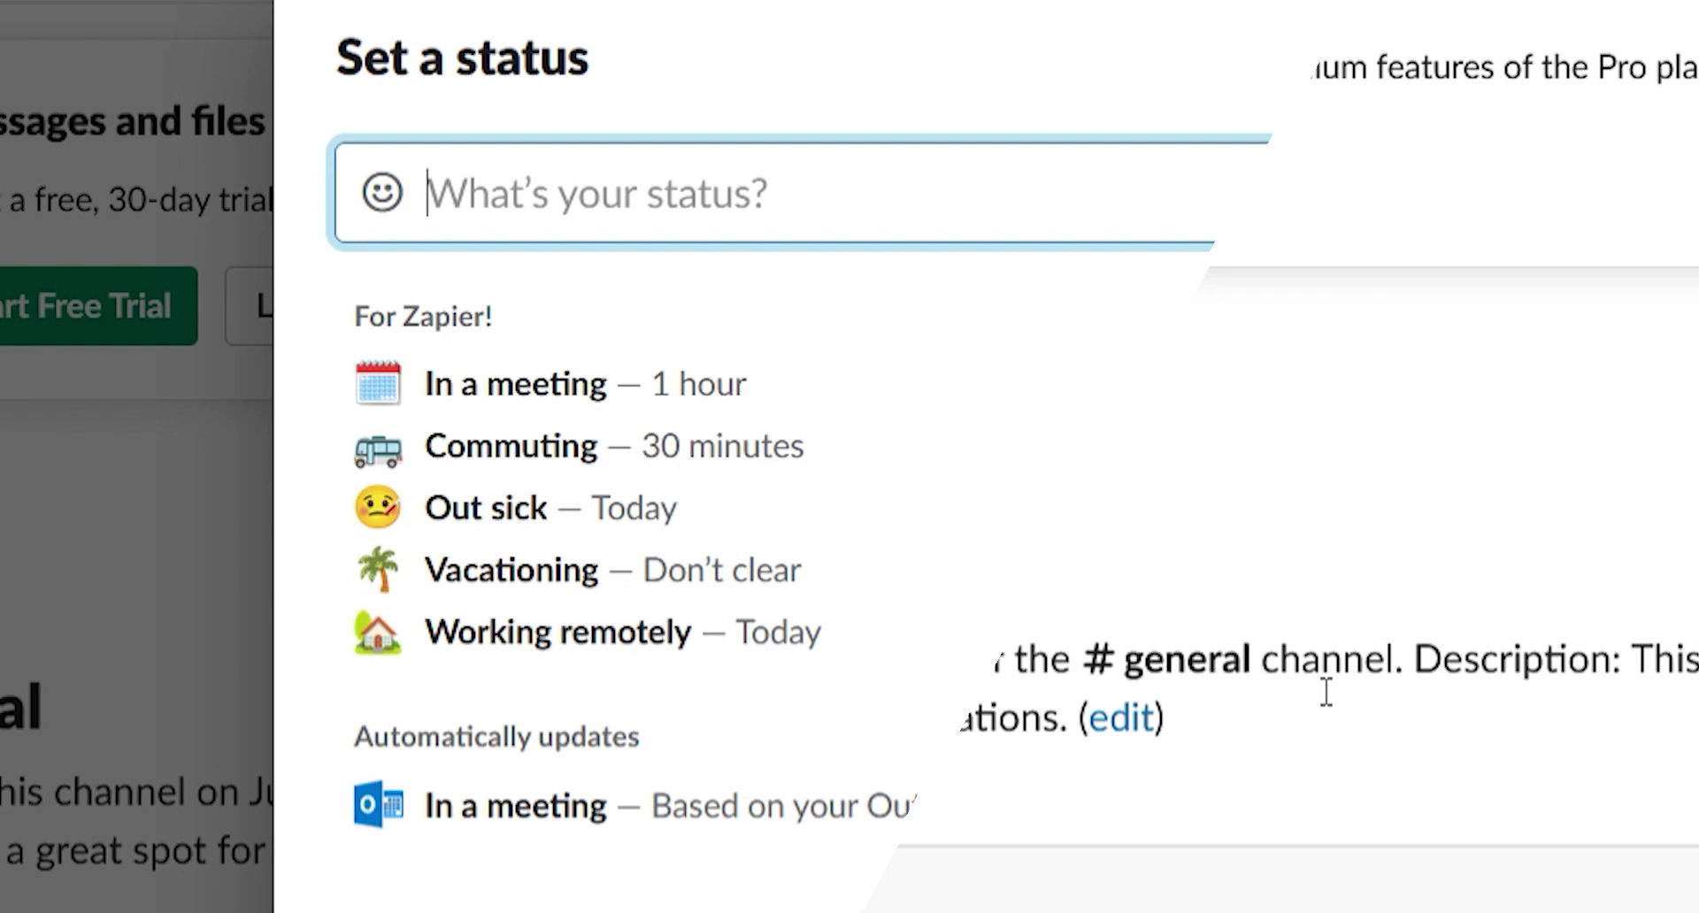
type("Out to Lunch")
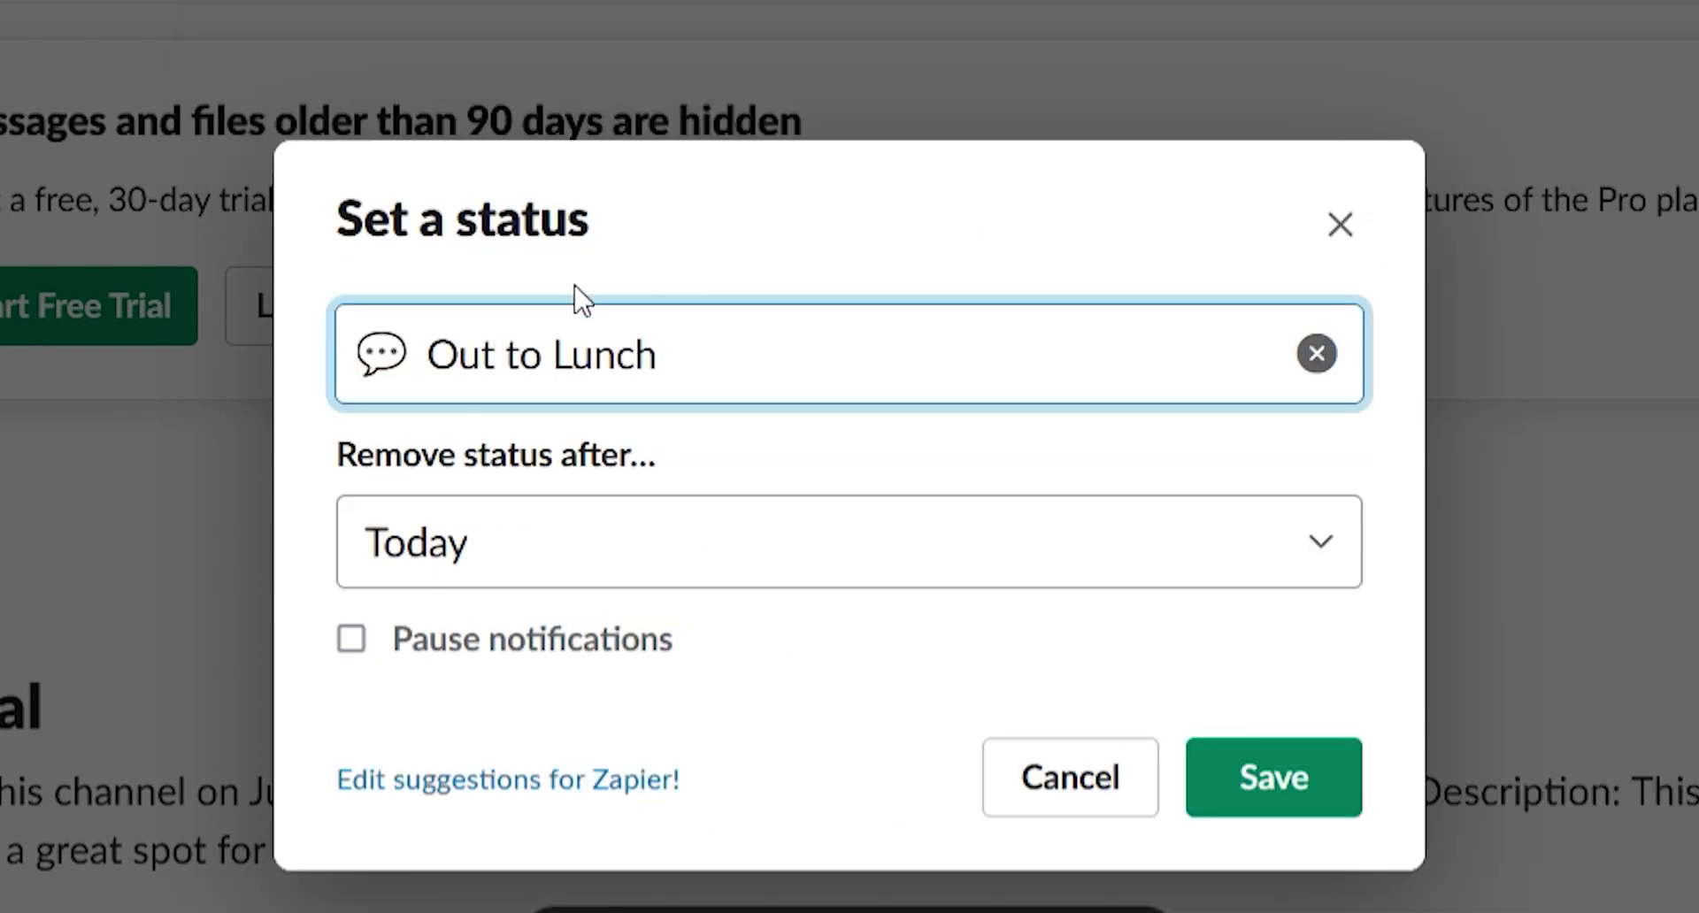
left_click(396, 356)
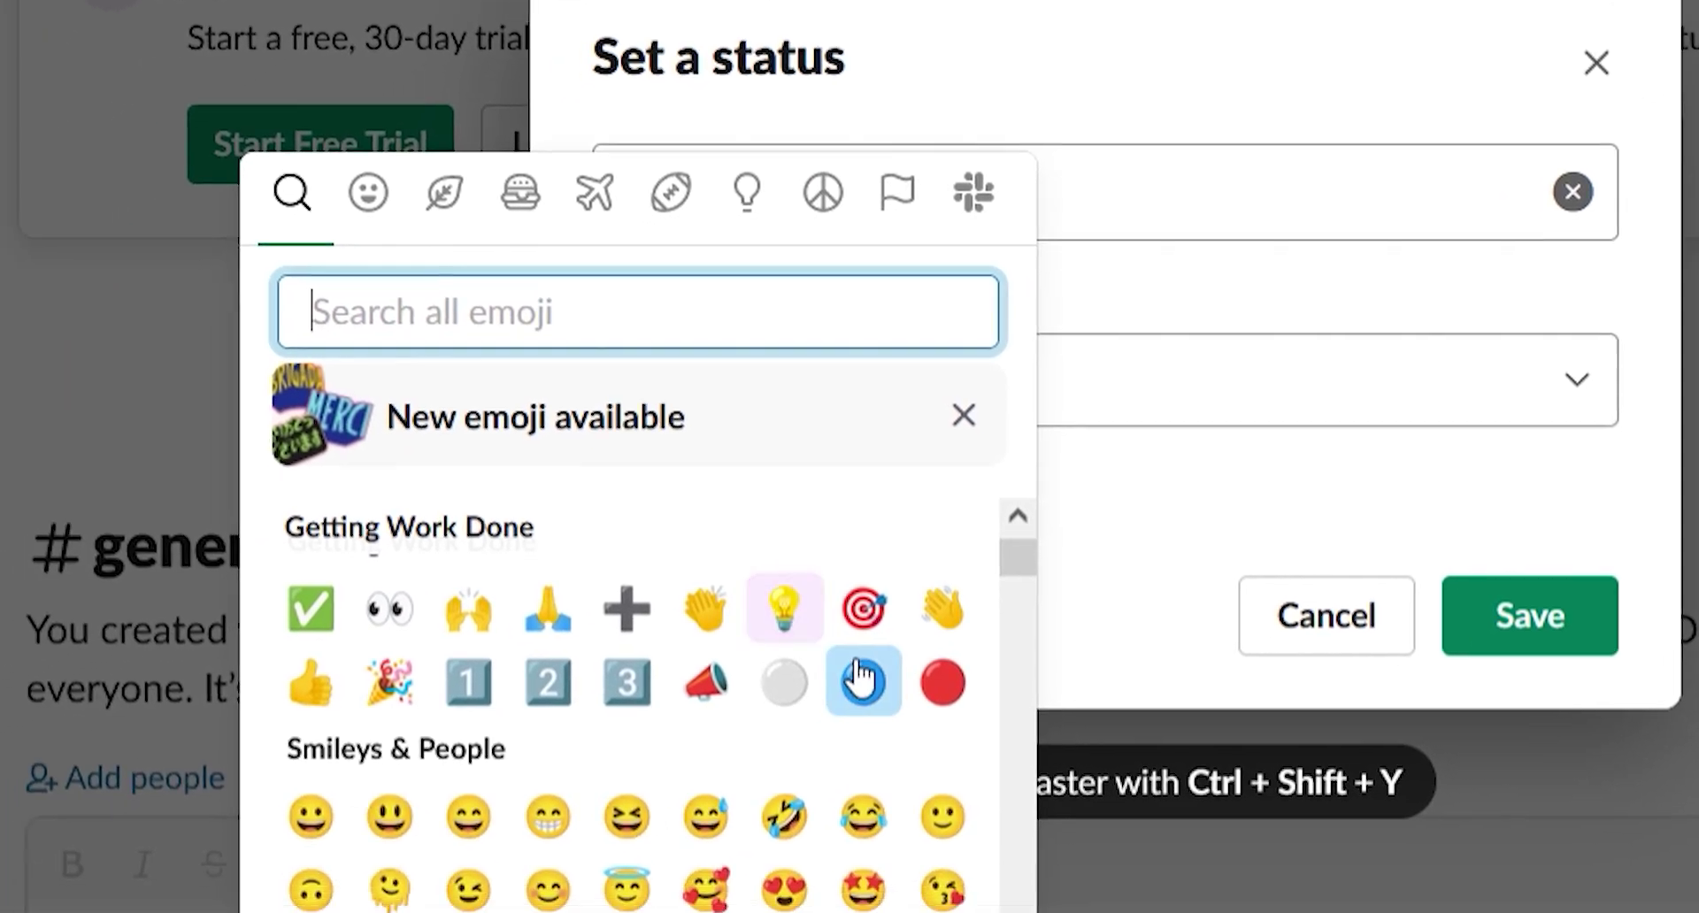
type("food")
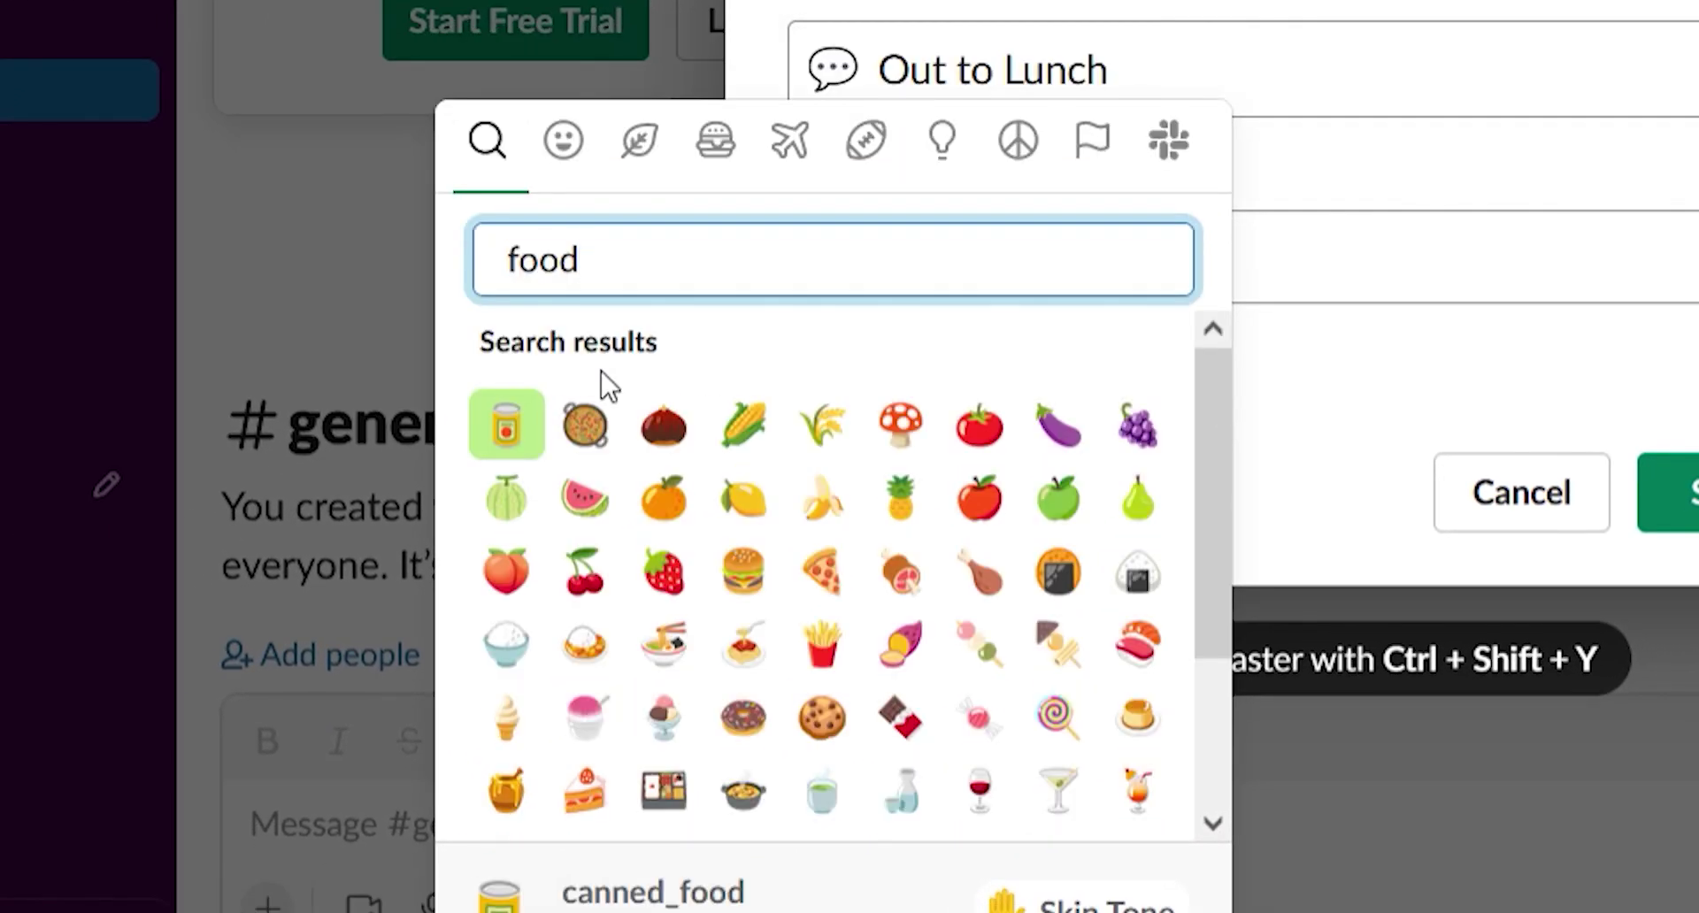
left_click(584, 498)
Step: Choose when the Out to Lunch status clears and save it
left_click(1182, 252)
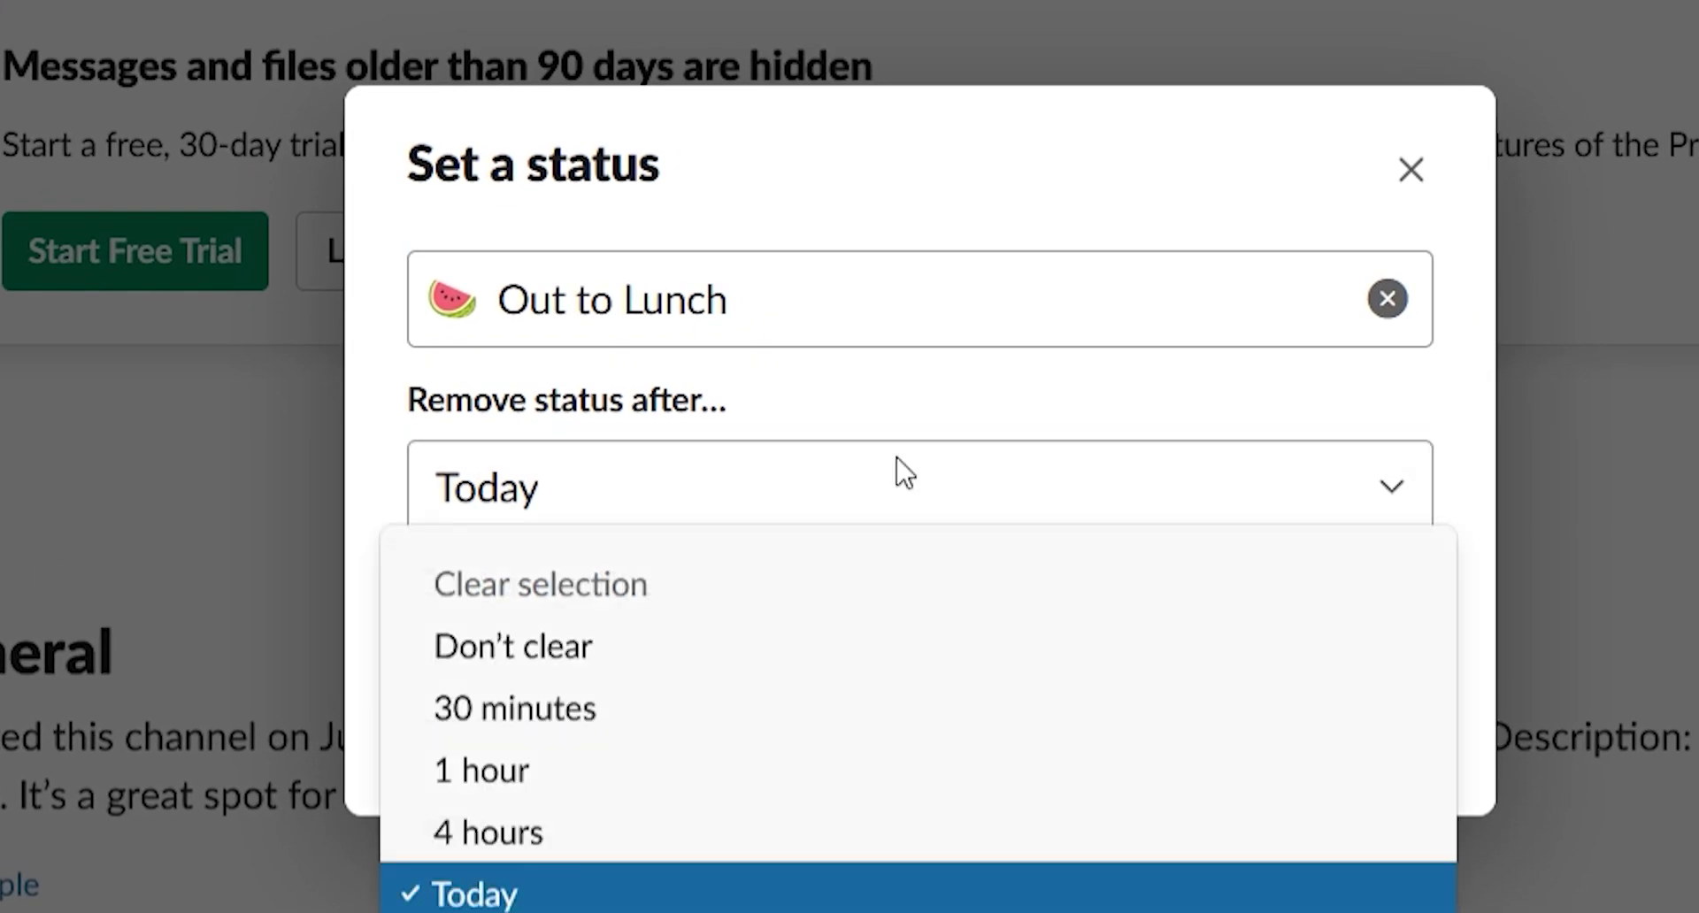
left_click(635, 783)
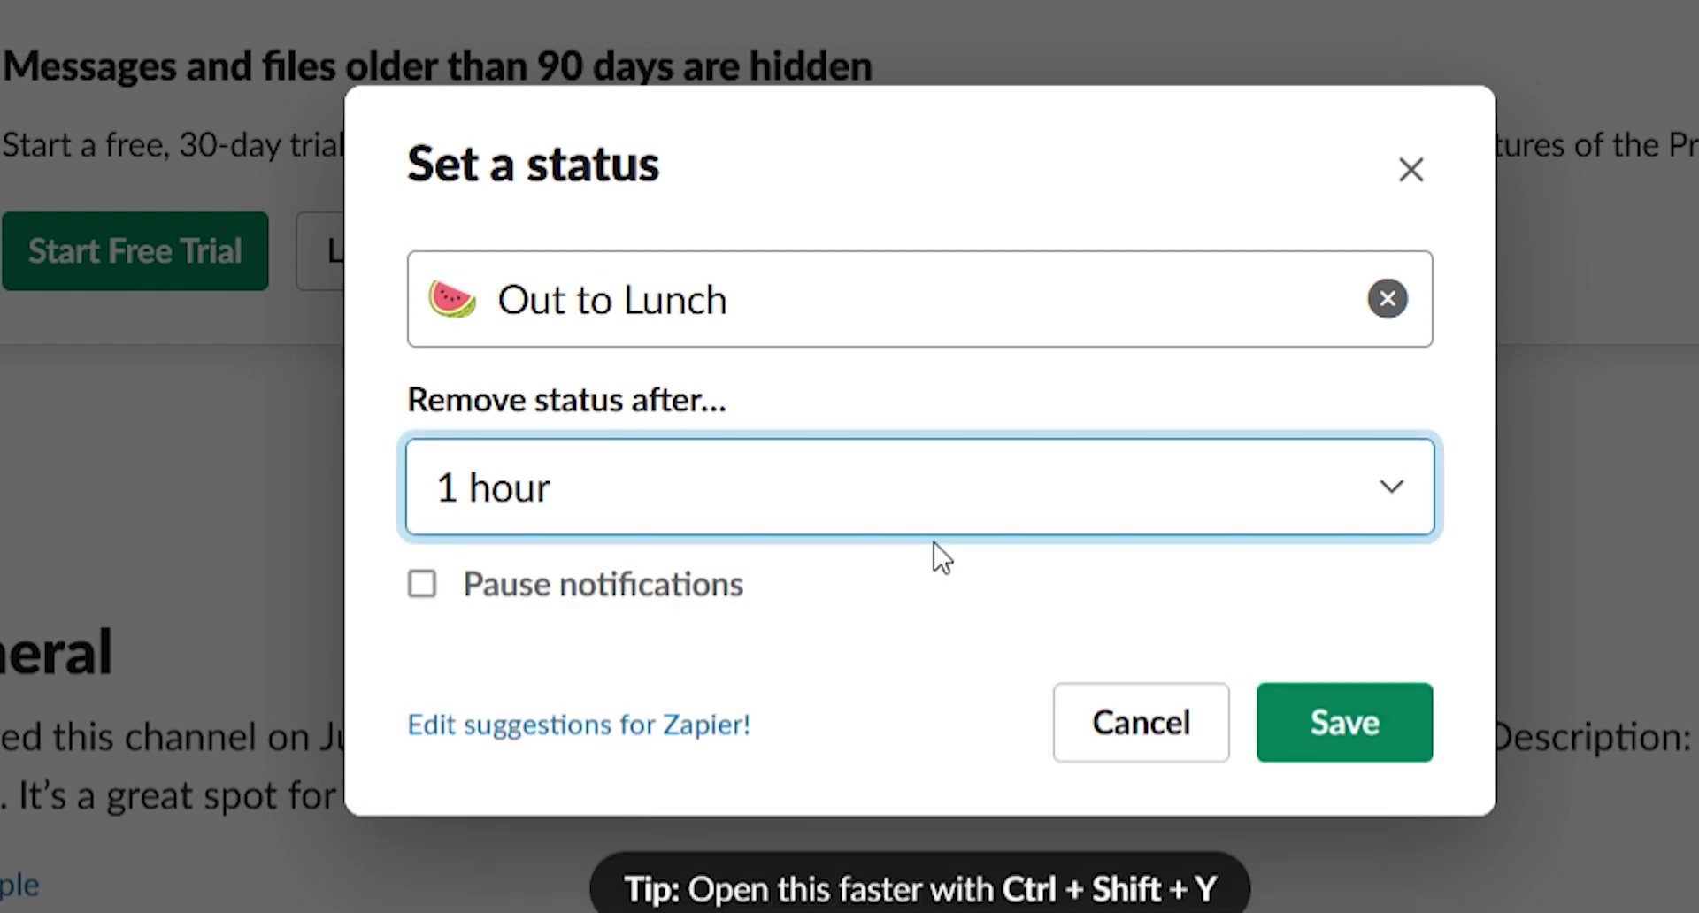
left_click(1388, 713)
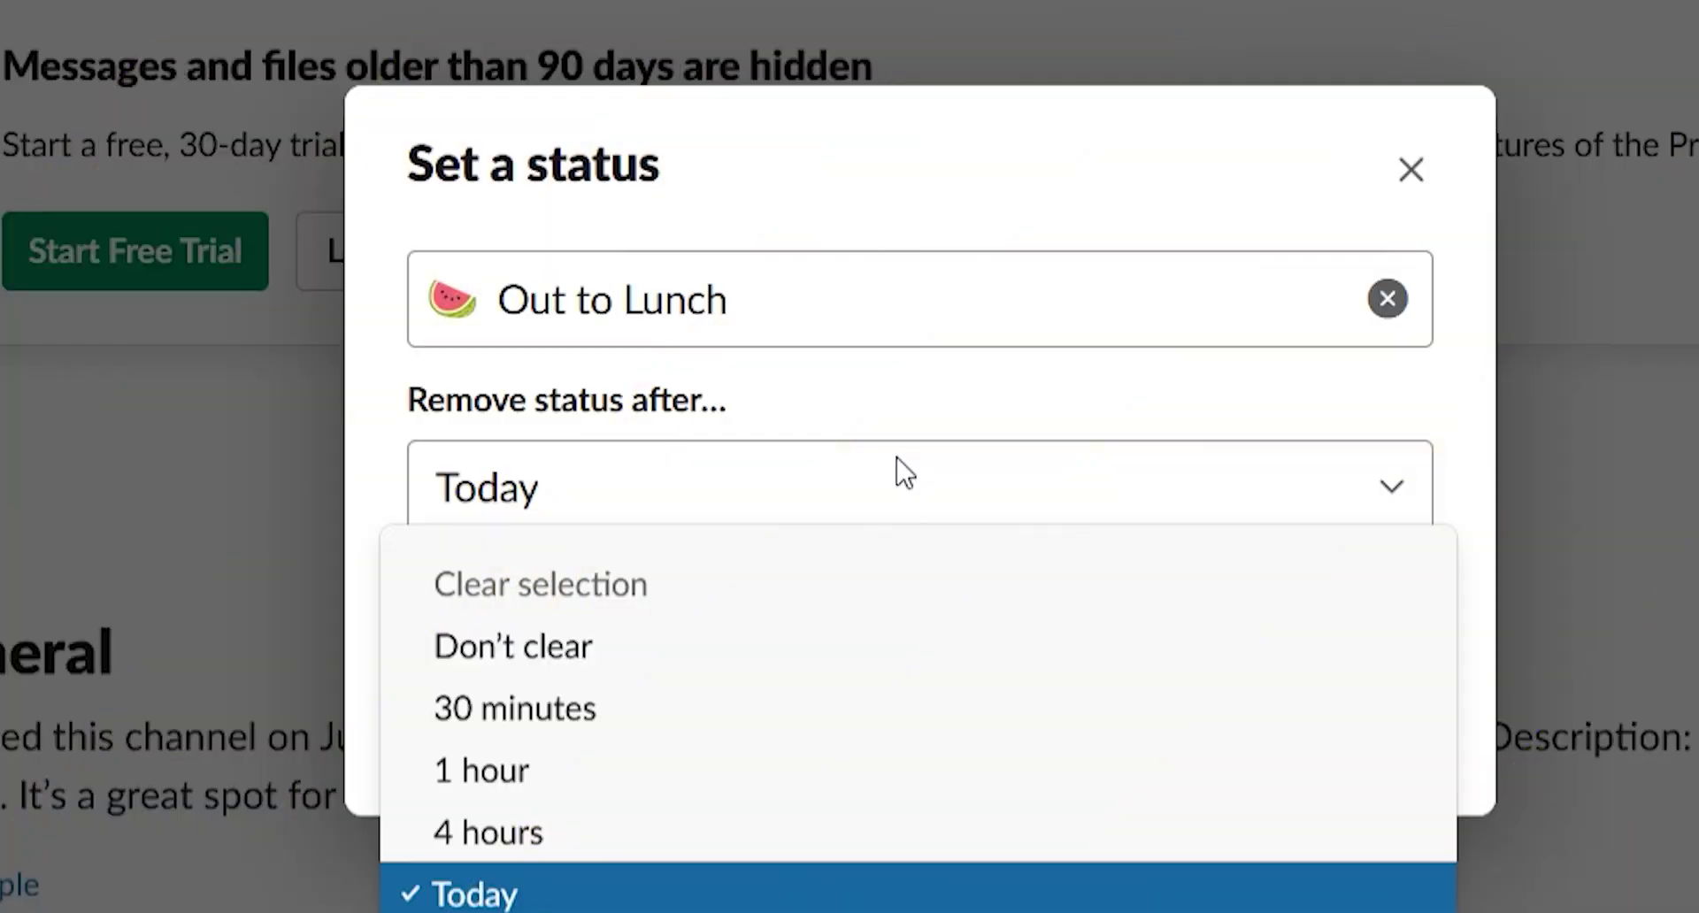
left_click(643, 793)
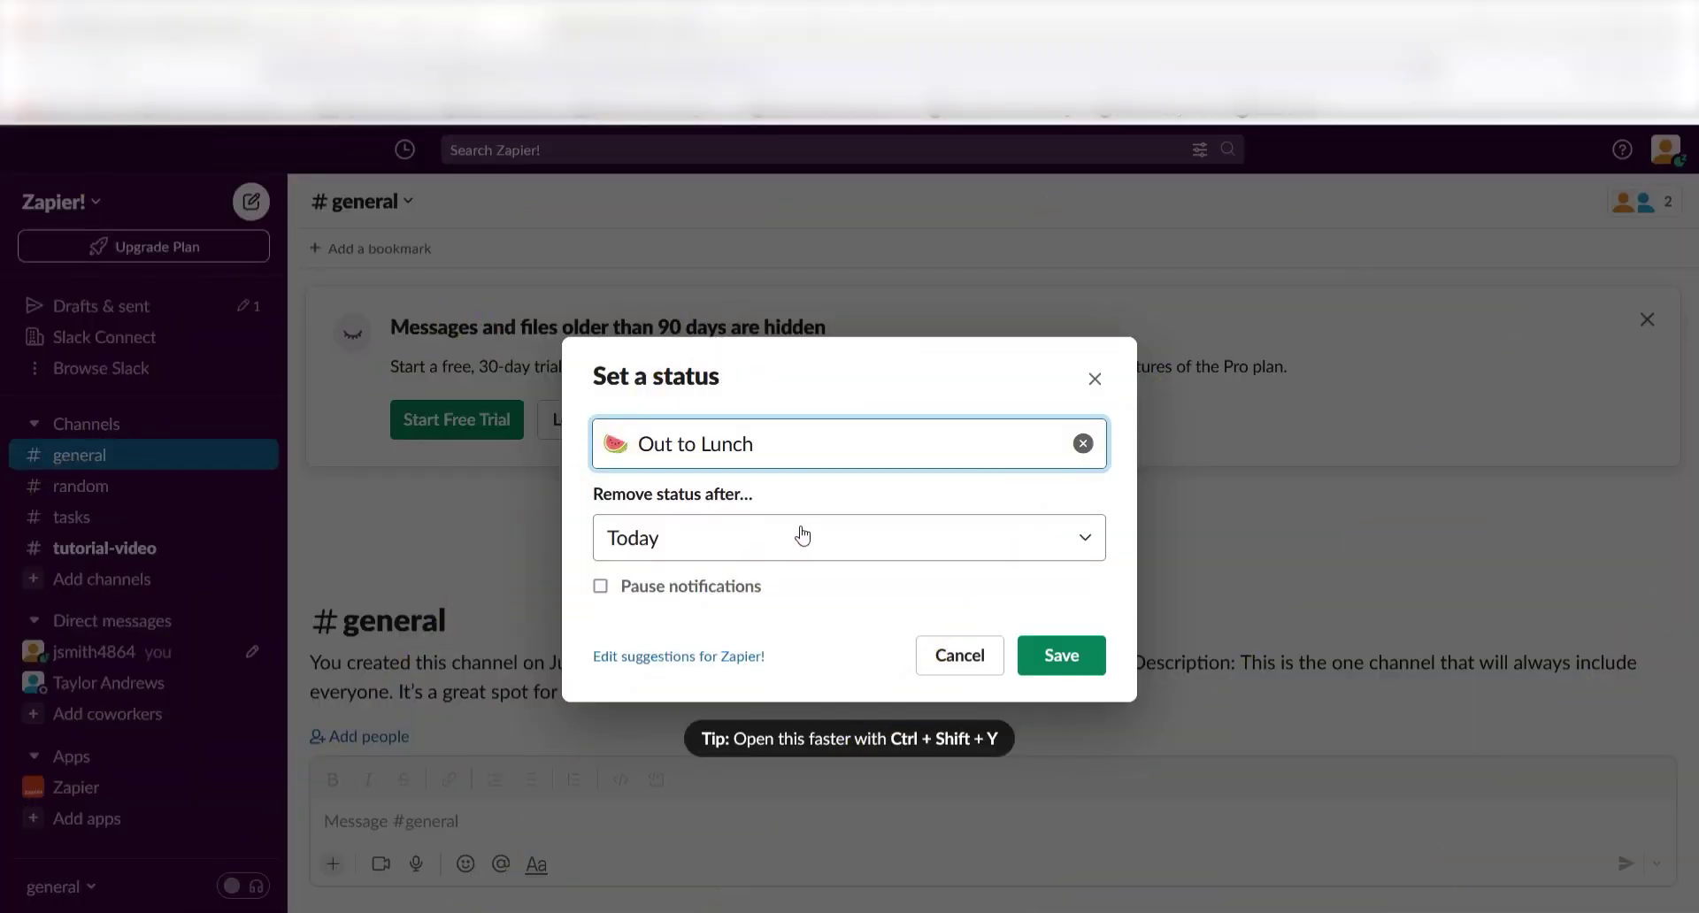
Step: Set 'Remove status after' to 1 hour for the Out to Lunch status
left_click(840, 531)
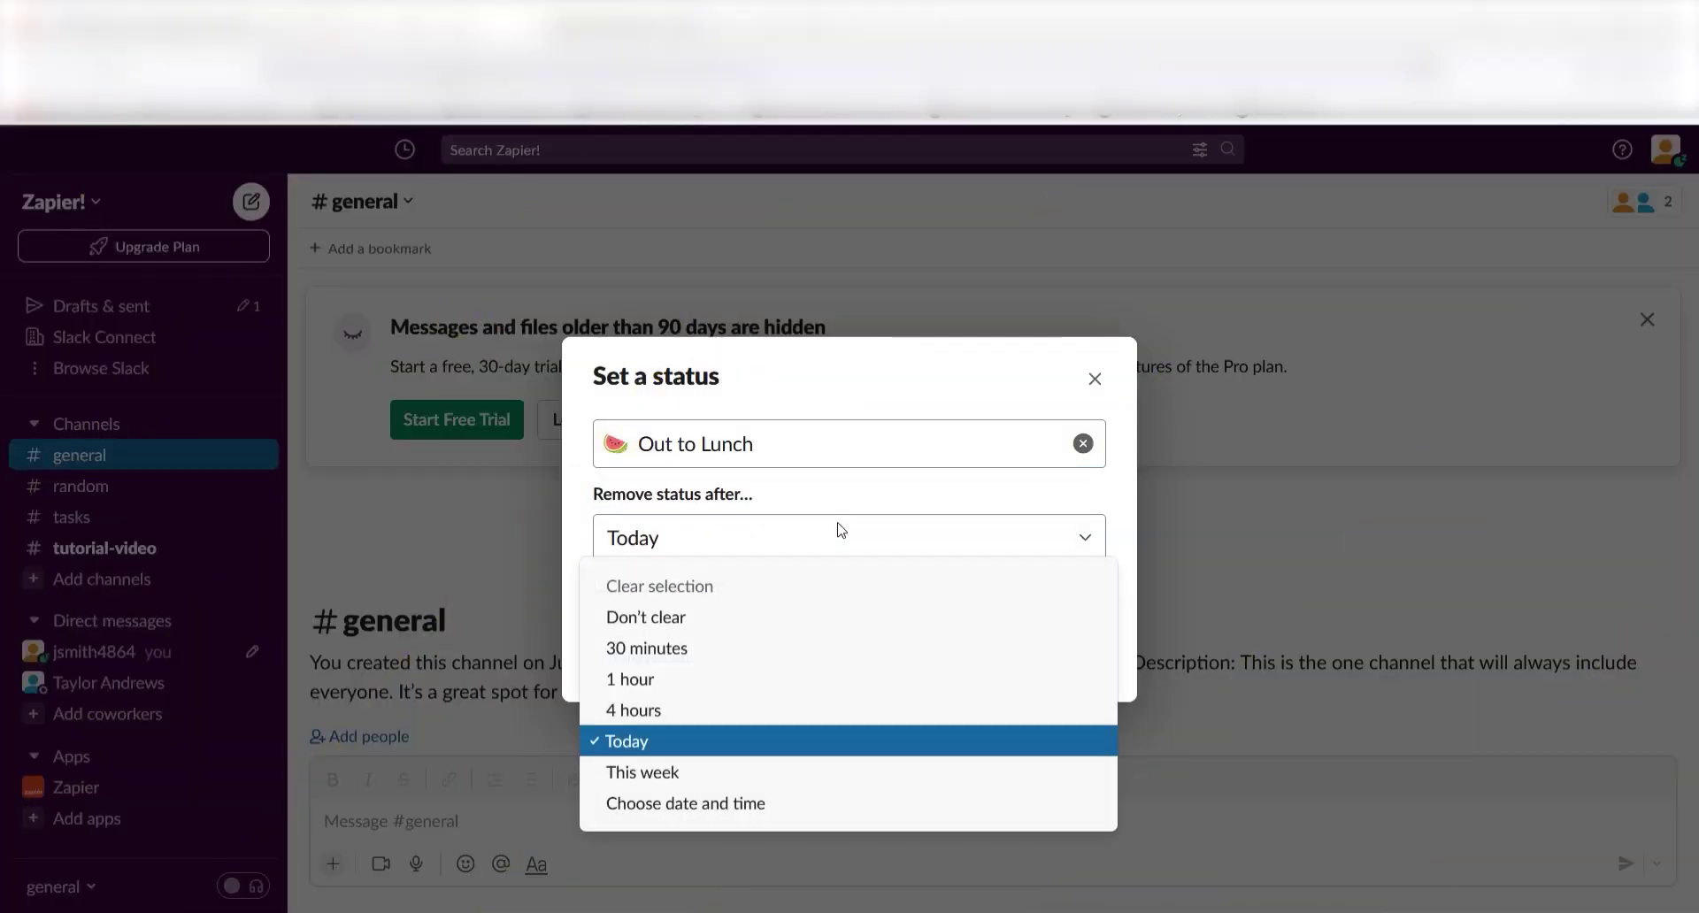
left_click(713, 682)
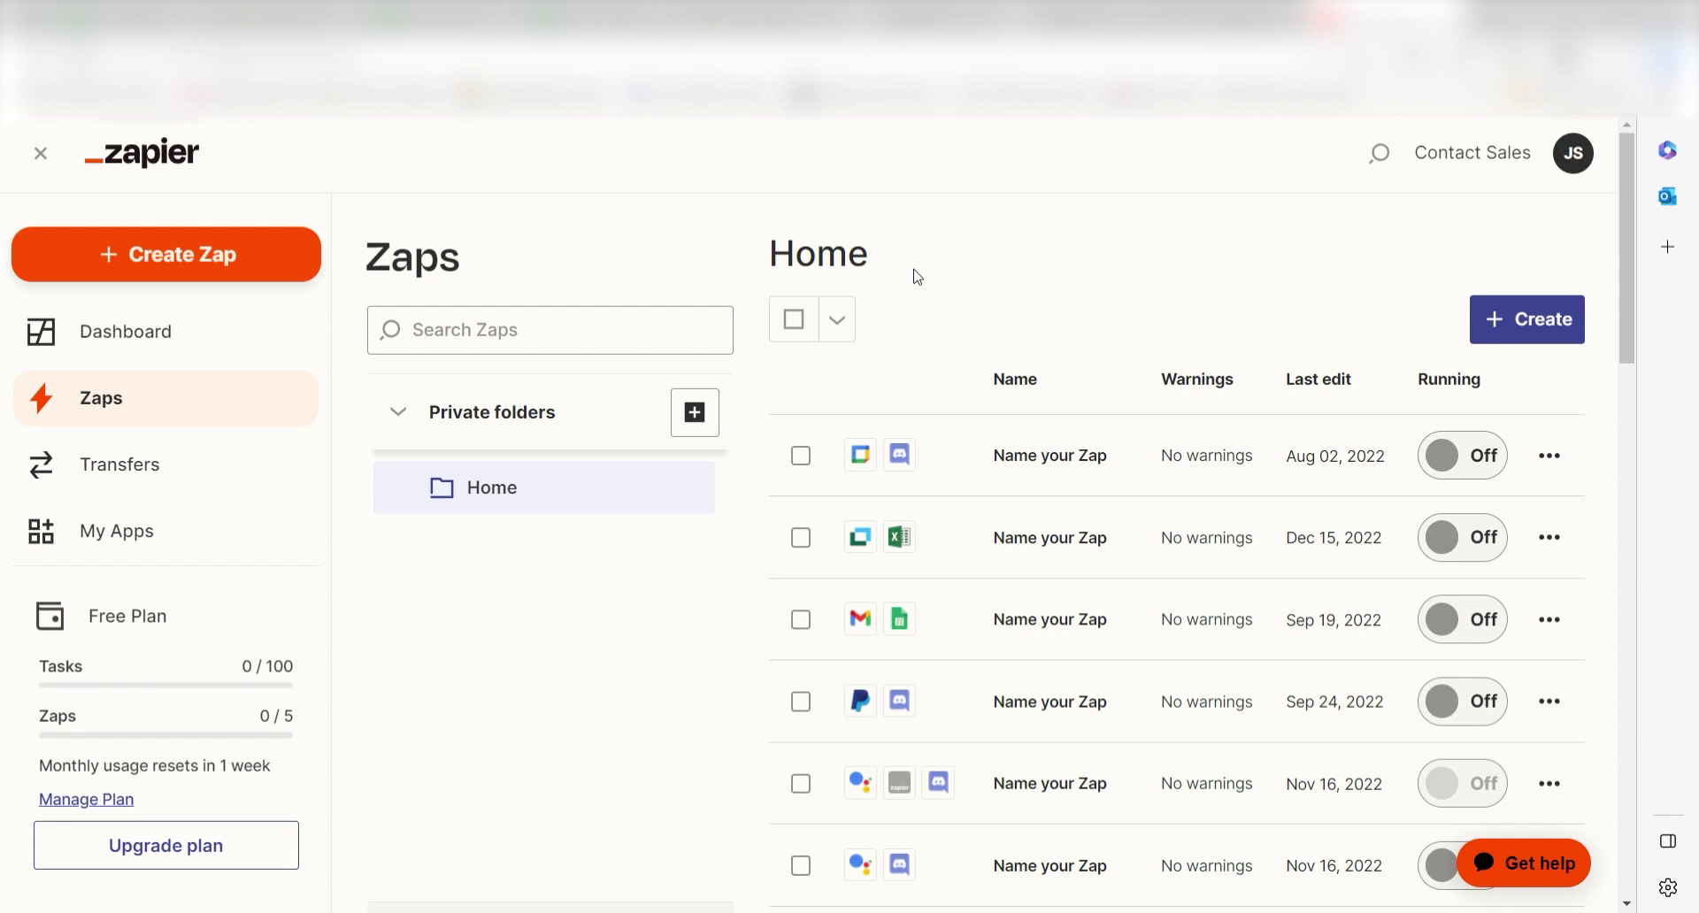
Step: Create a new Zap with Google Calendar as the trigger app, found by searching 'calendar'
left_click(166, 254)
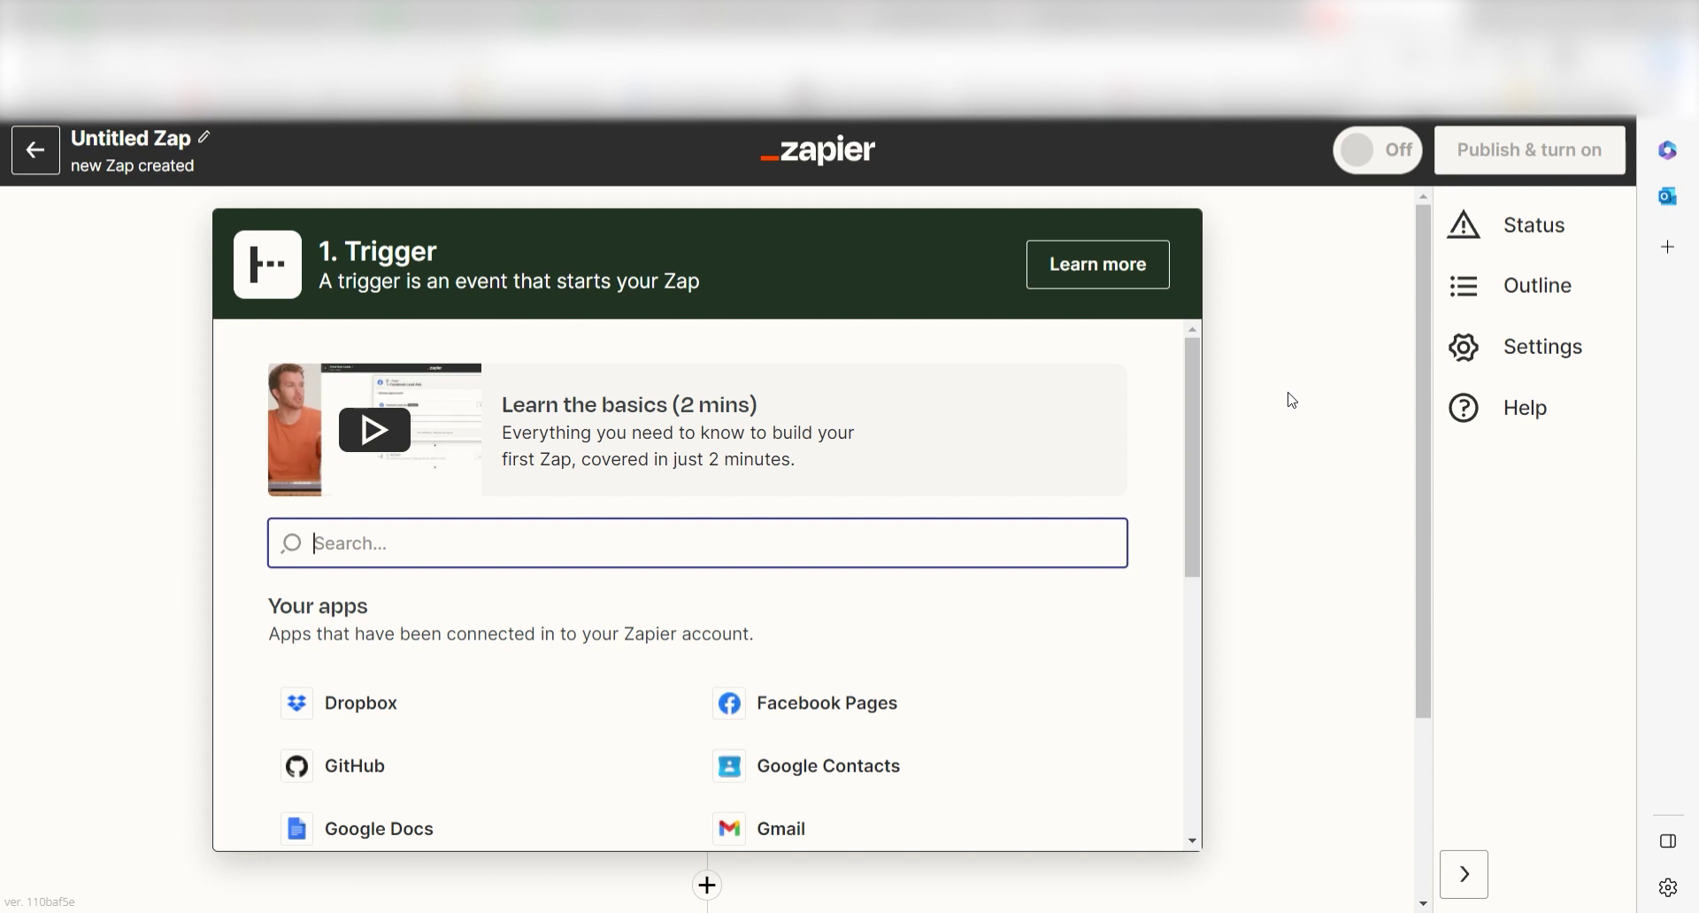
type("calendar")
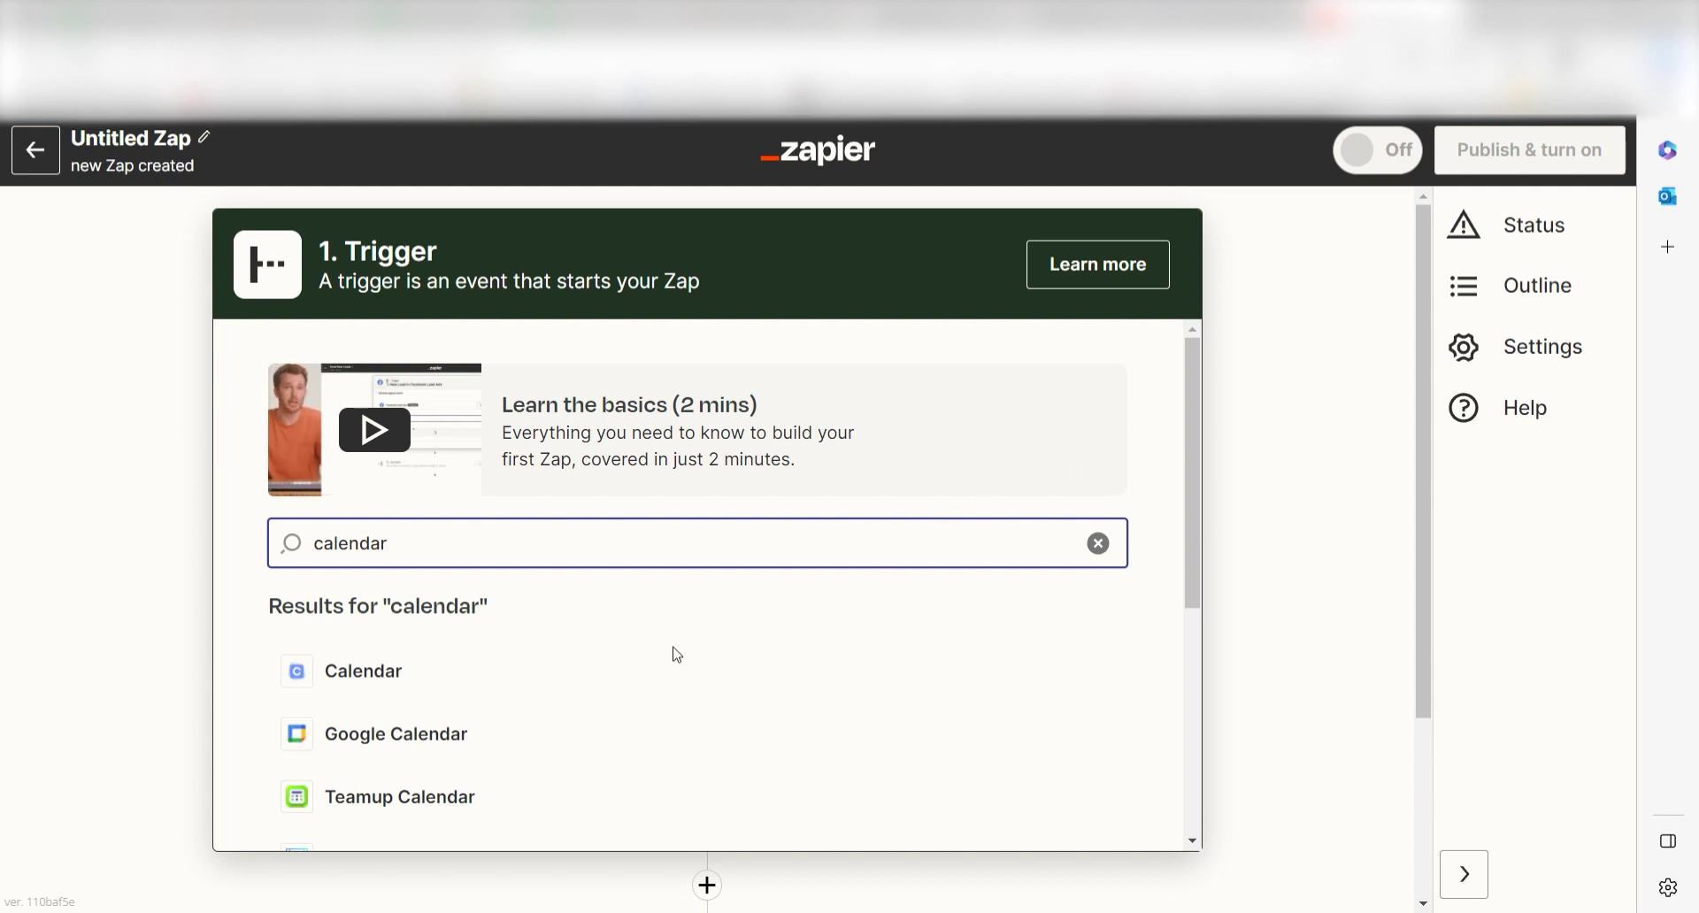
left_click(522, 739)
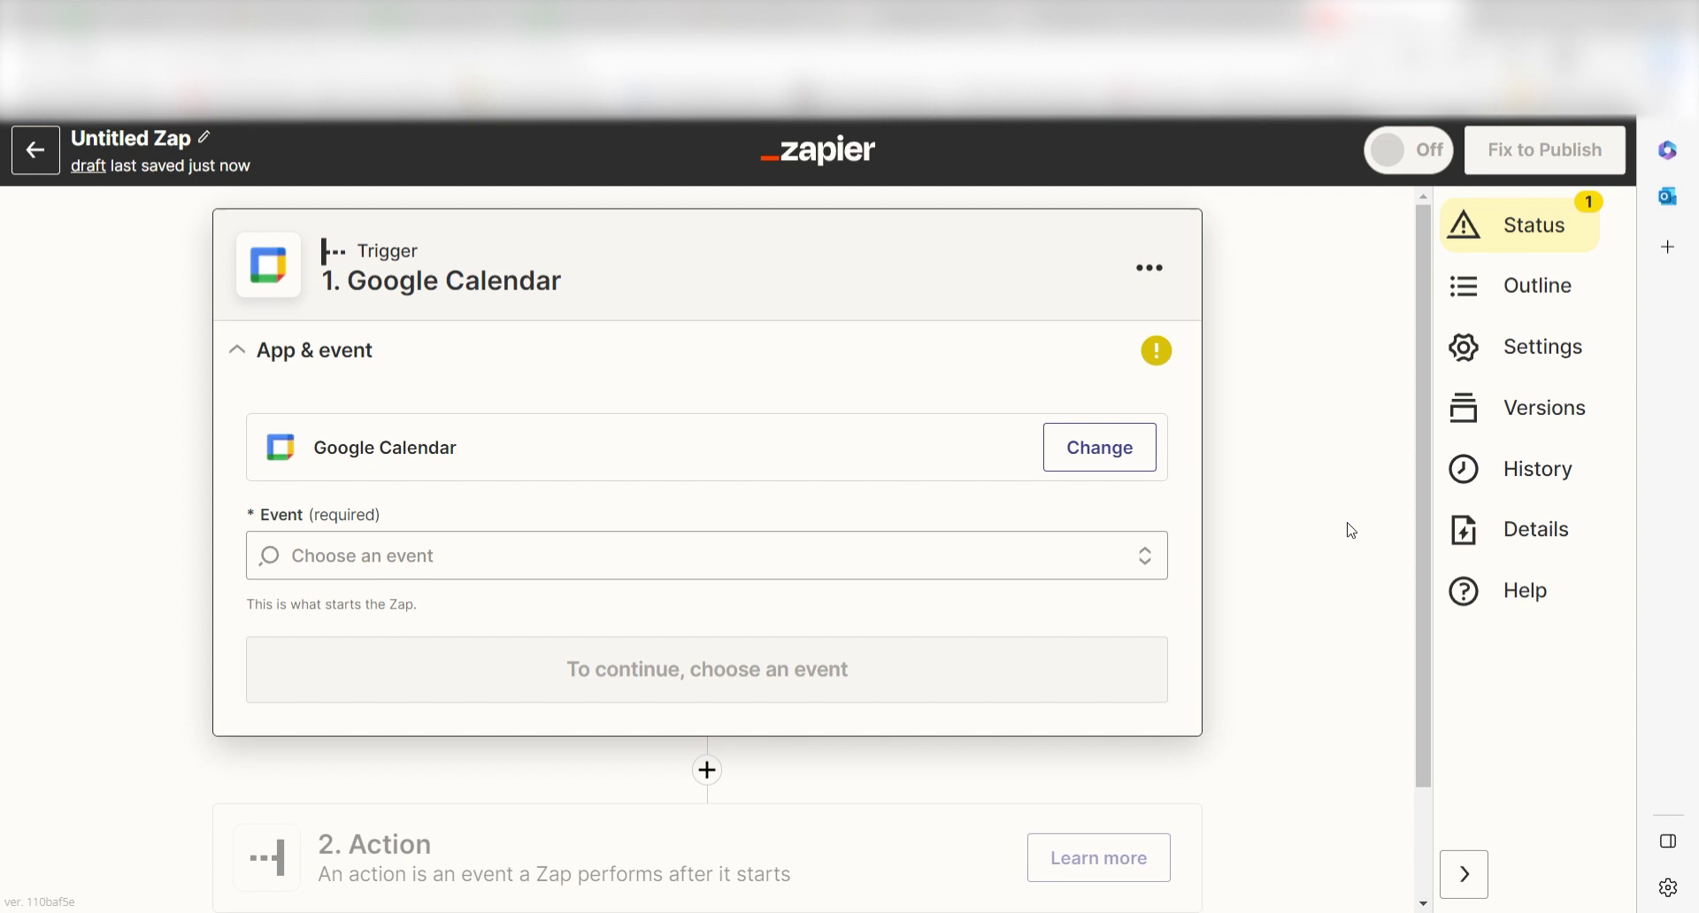
Step: Choose Event Start as the trigger event and authorize a Google Calendar account
left_click(610, 709)
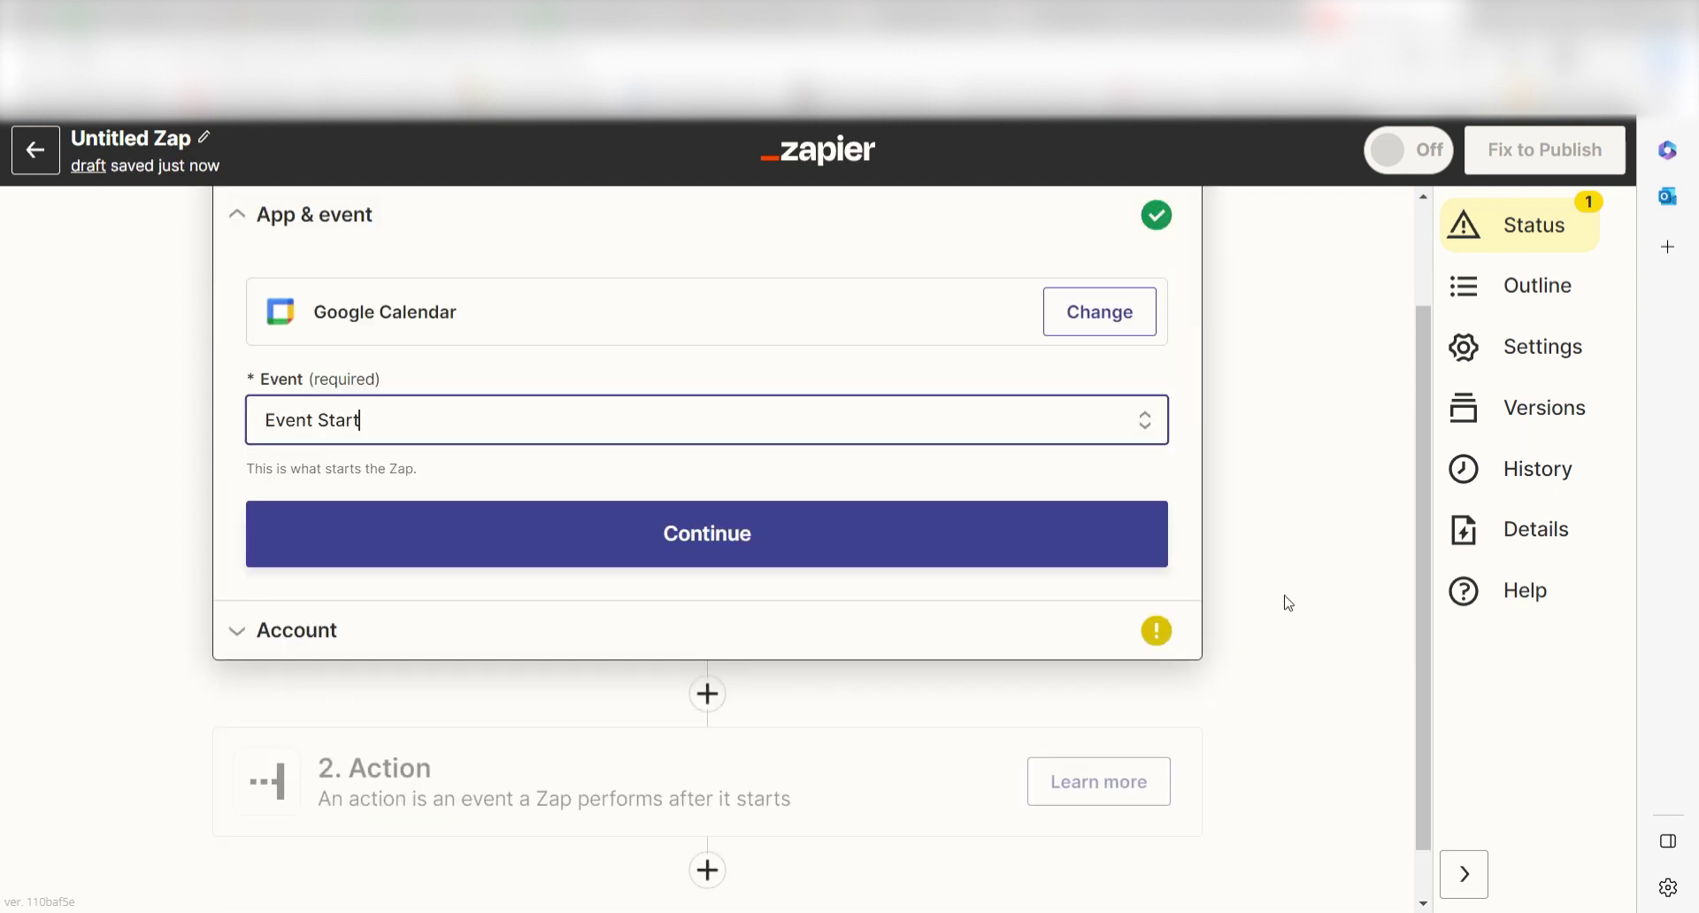
left_click(1139, 549)
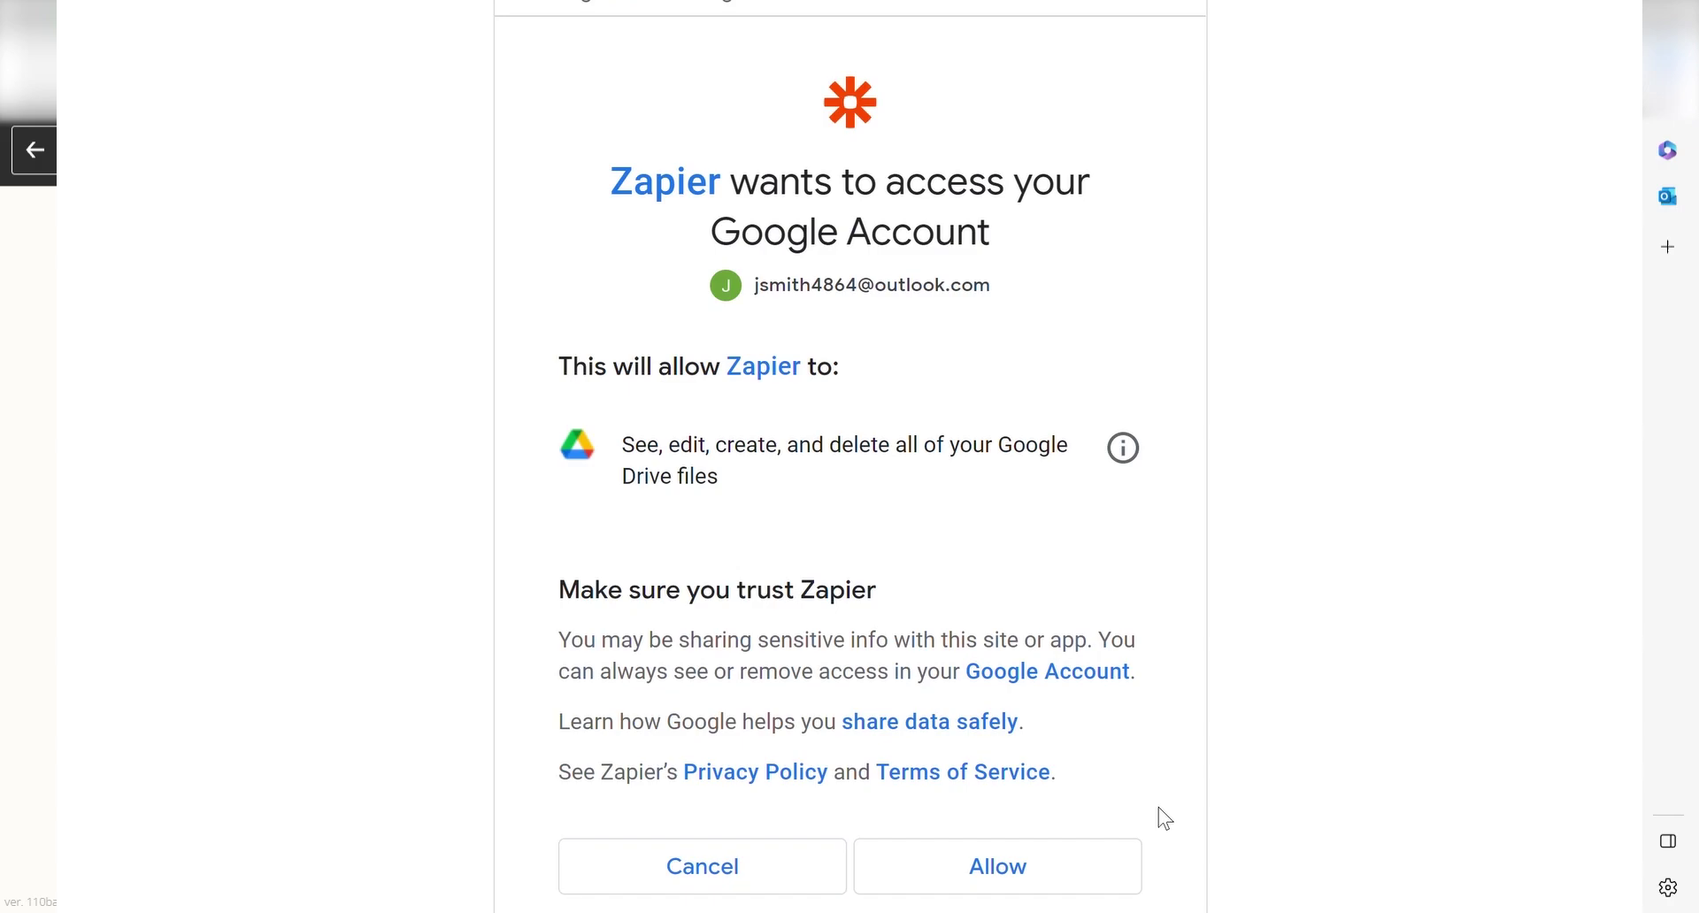
left_click(1014, 872)
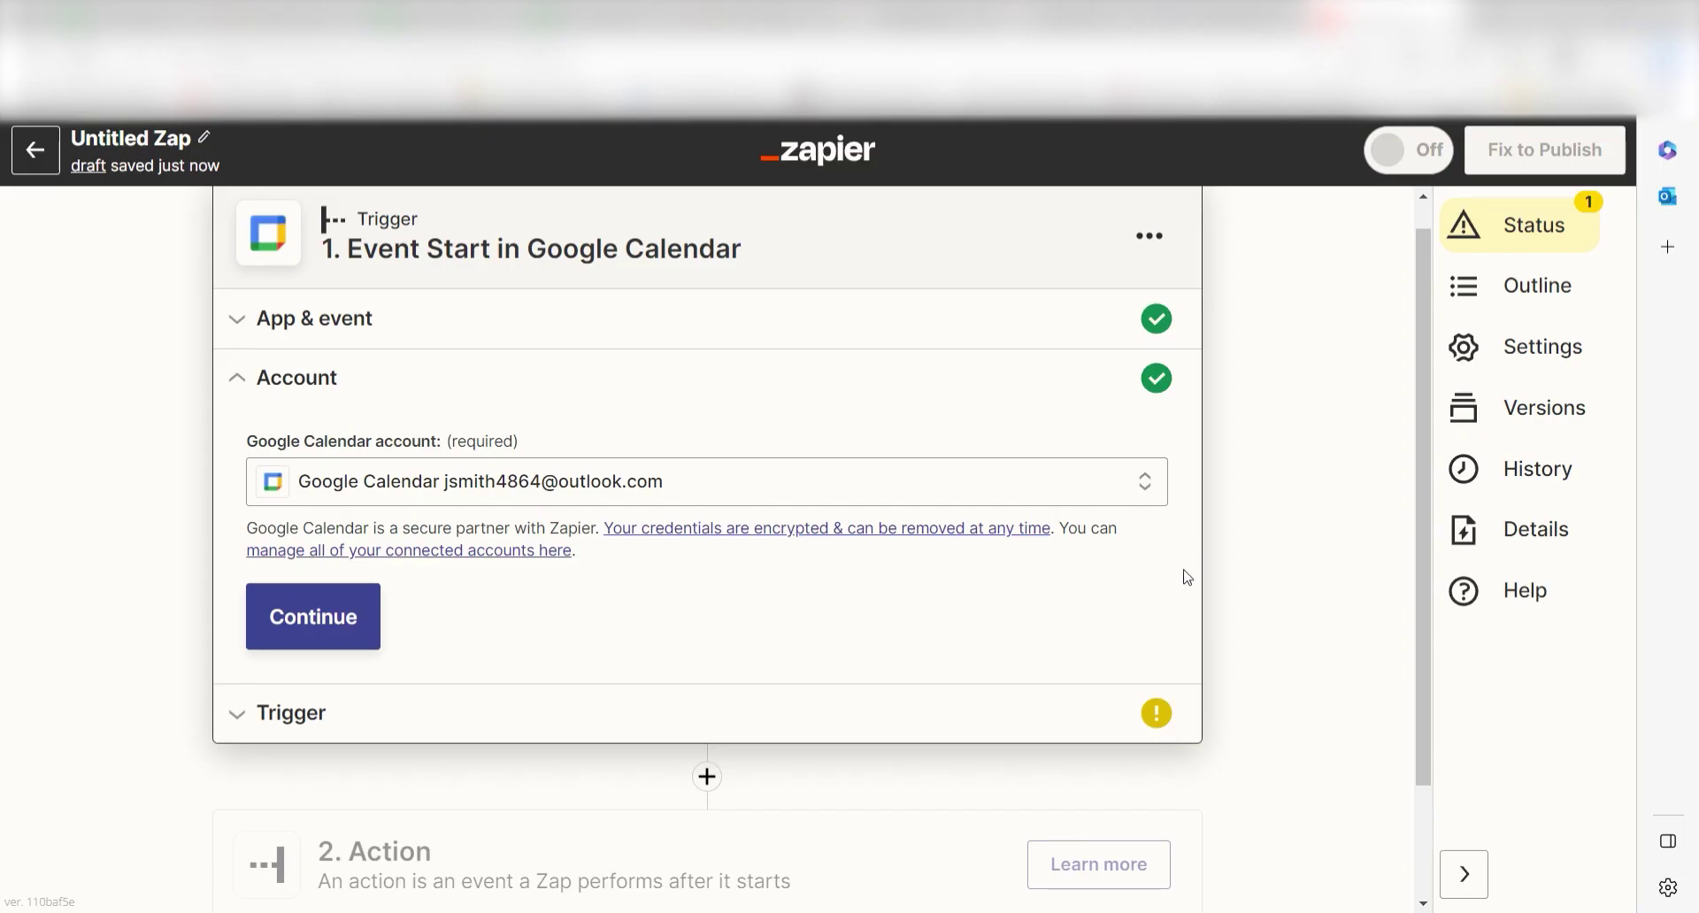
Step: Set the trigger to watch the user's Google calendar and confirm the trigger settings
left_click(373, 630)
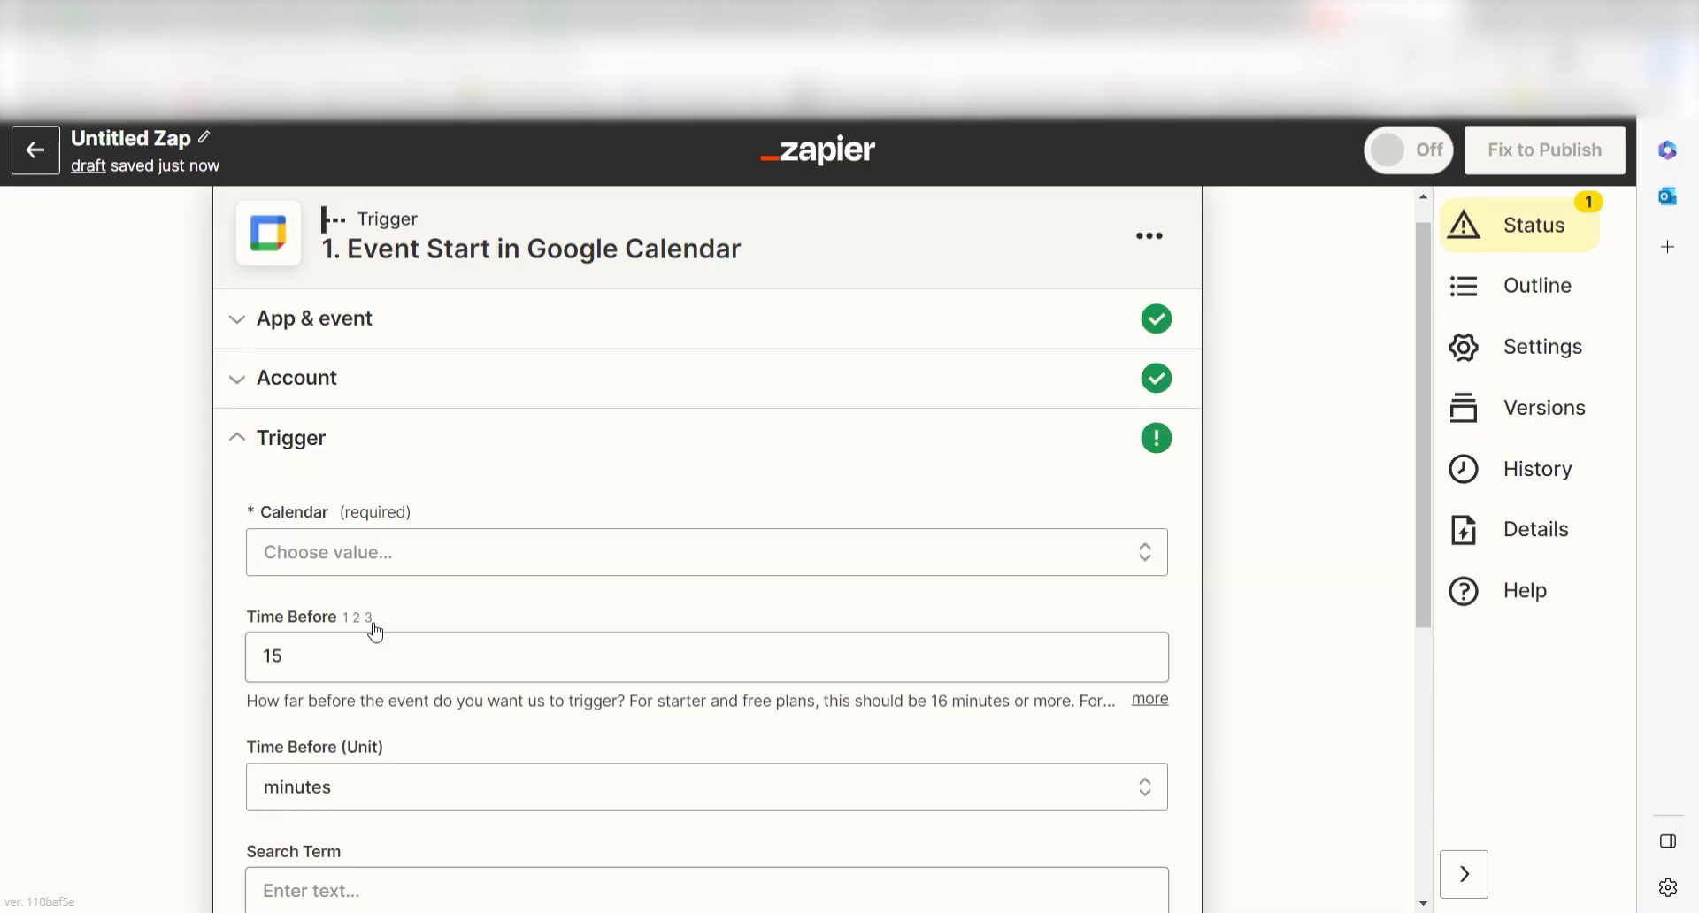
left_click_drag(1421, 370, 1419, 474)
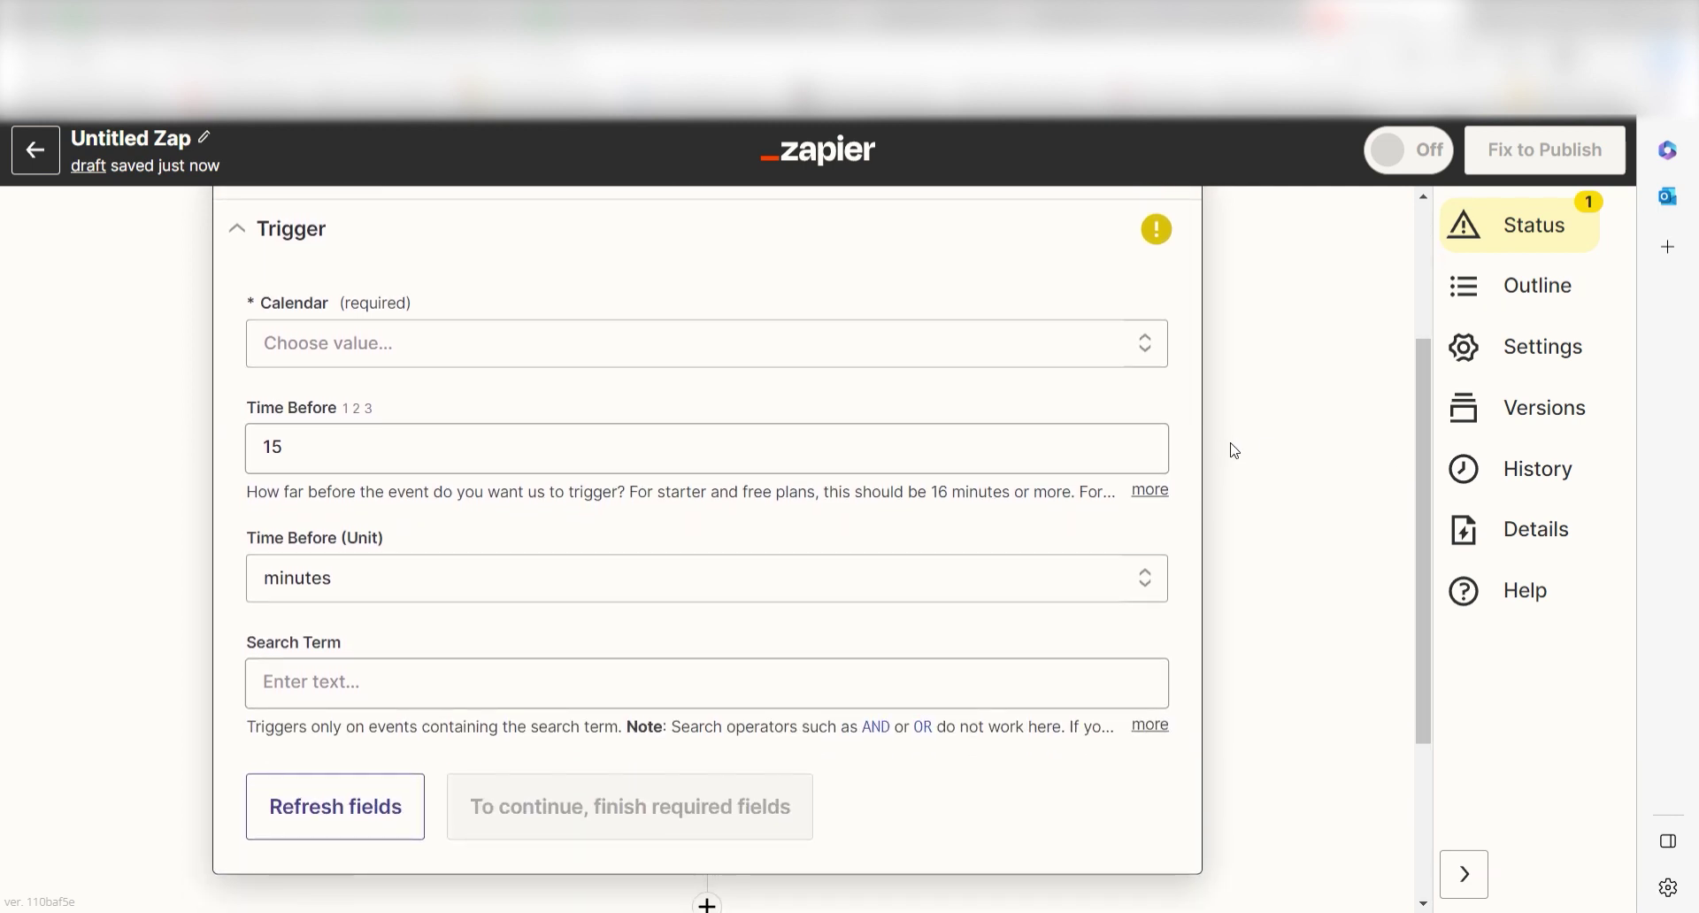
left_click(1132, 359)
left_click(611, 584)
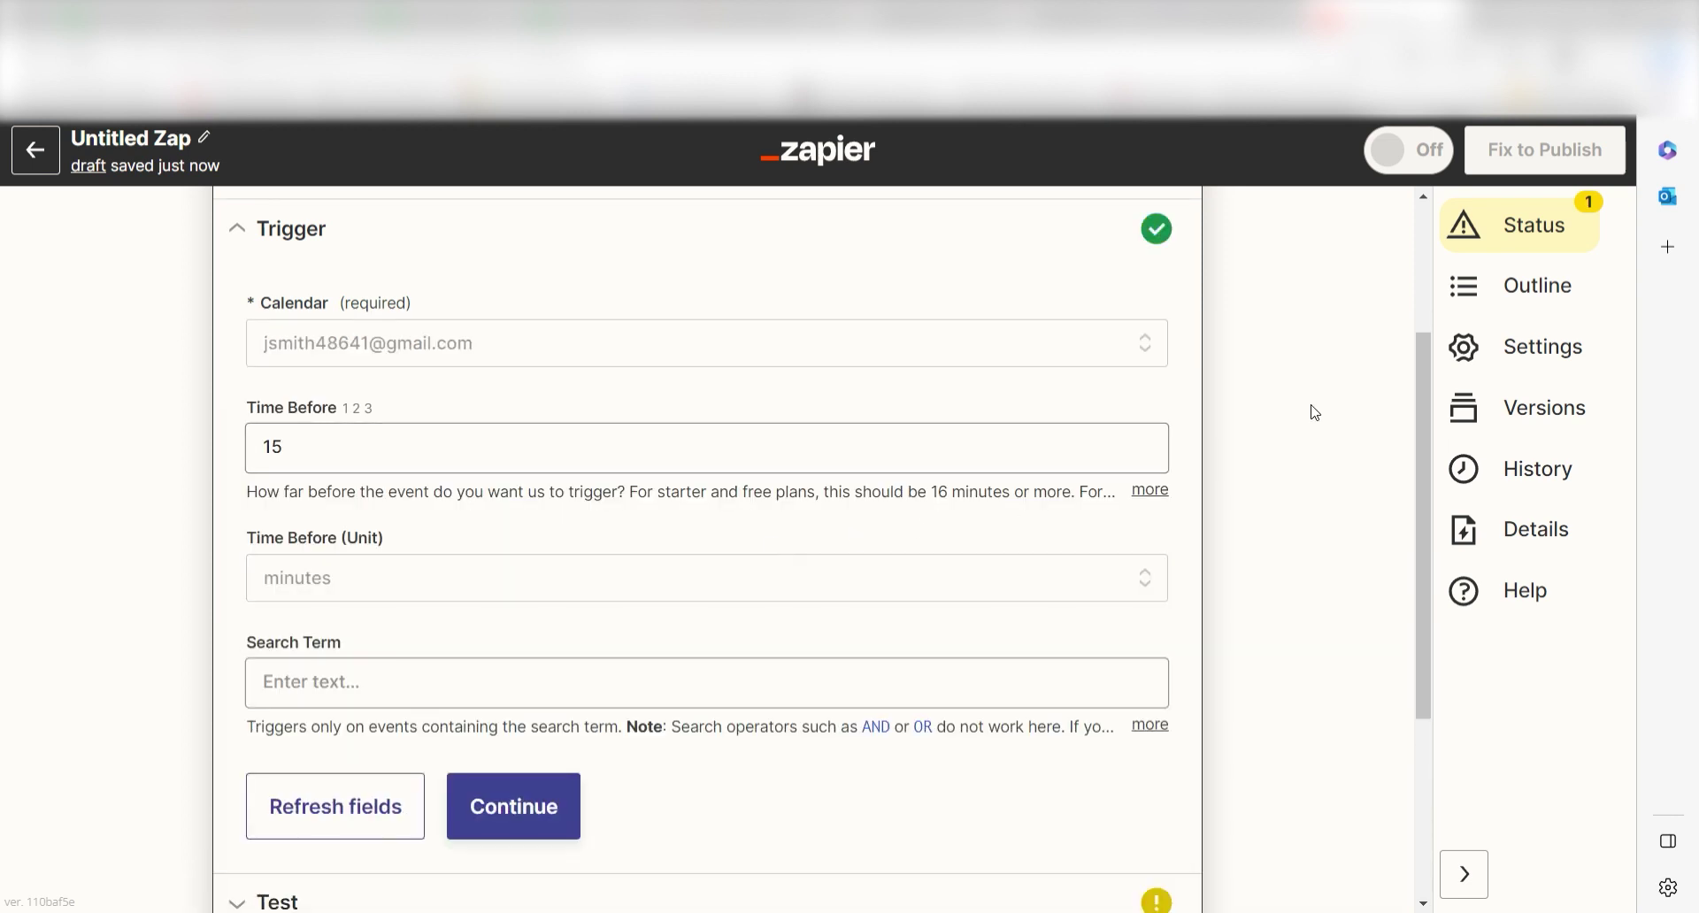
left_click(535, 807)
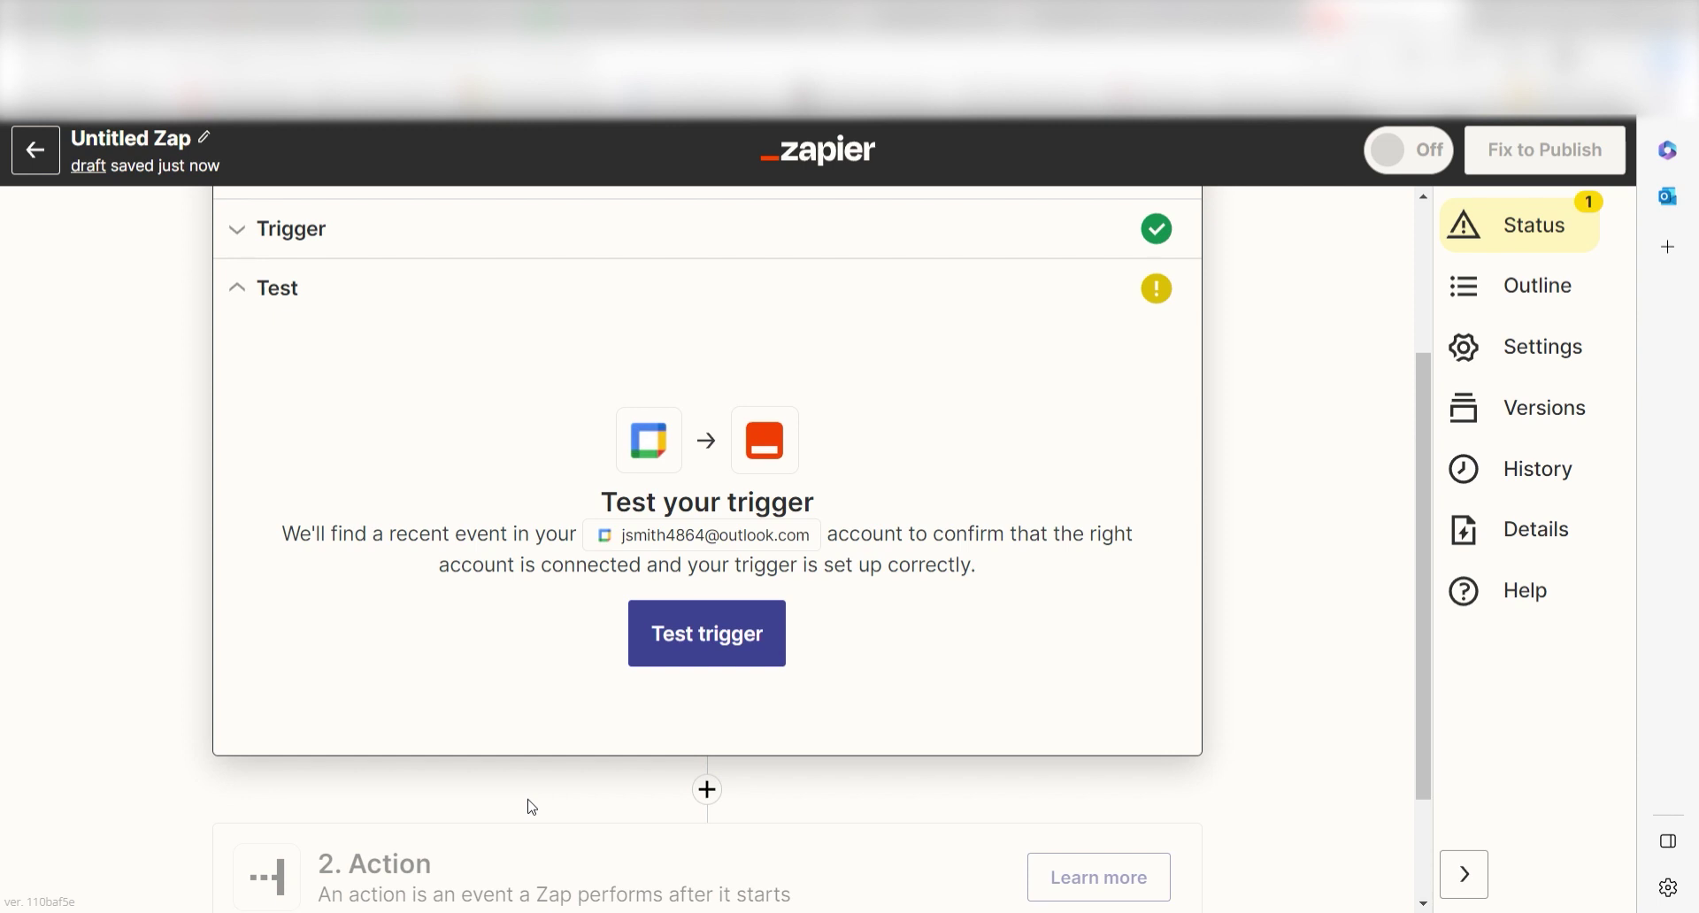
Step: Test the trigger to pull in sample Event A, then search 'slack' for the action app
left_click(703, 639)
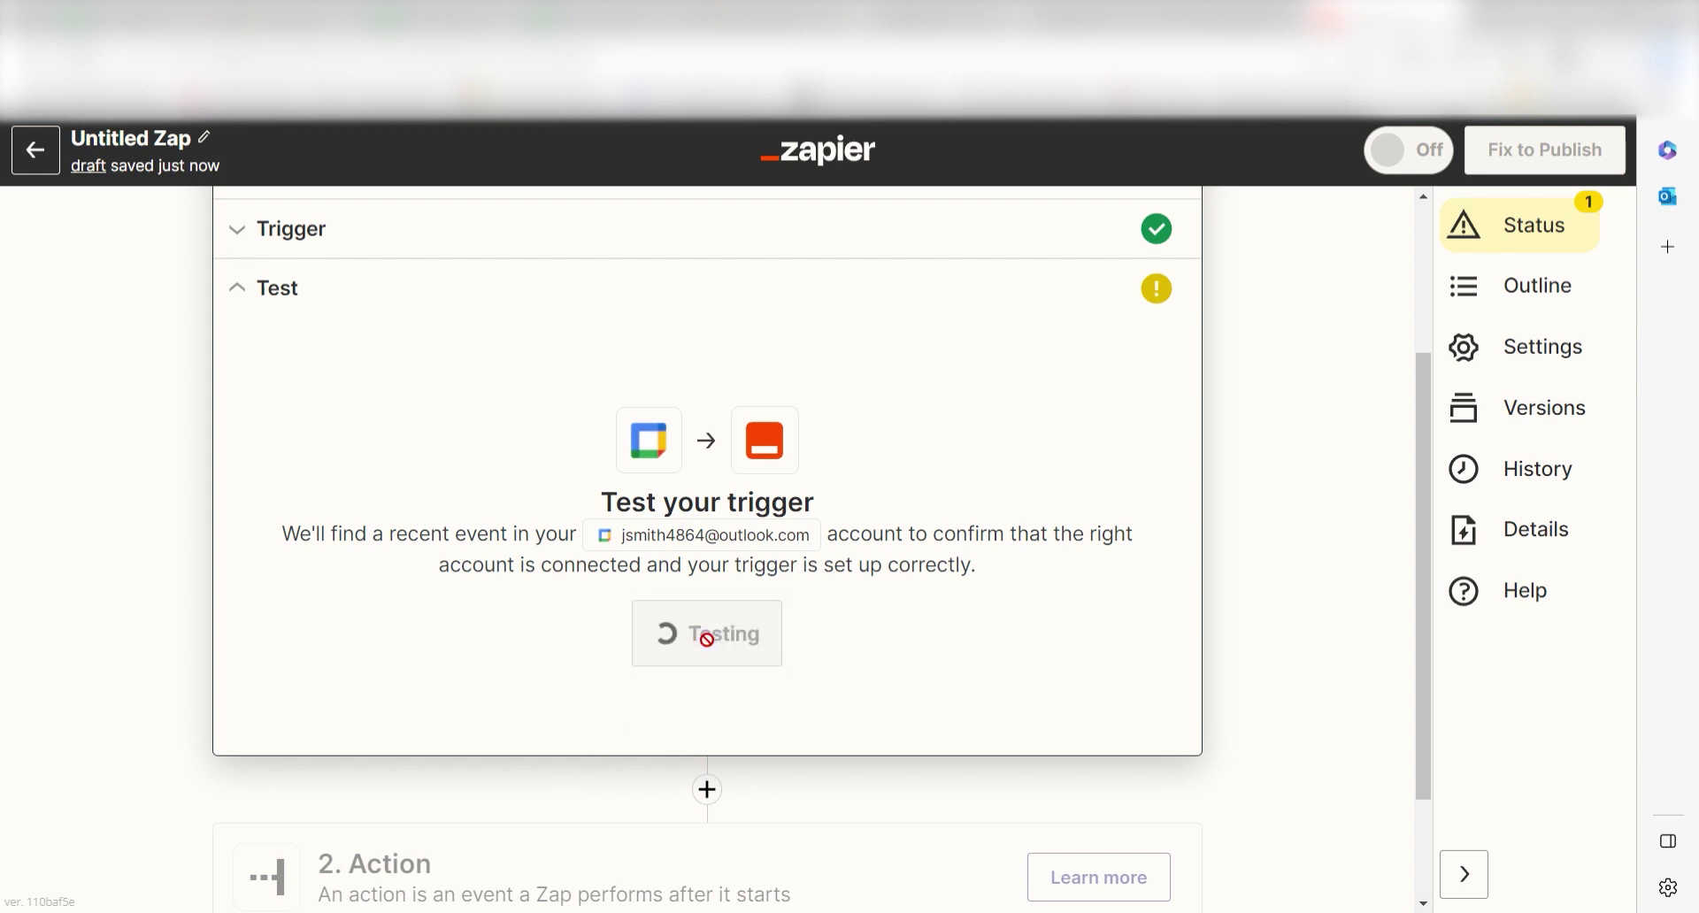
left_click_drag(1420, 432, 1421, 468)
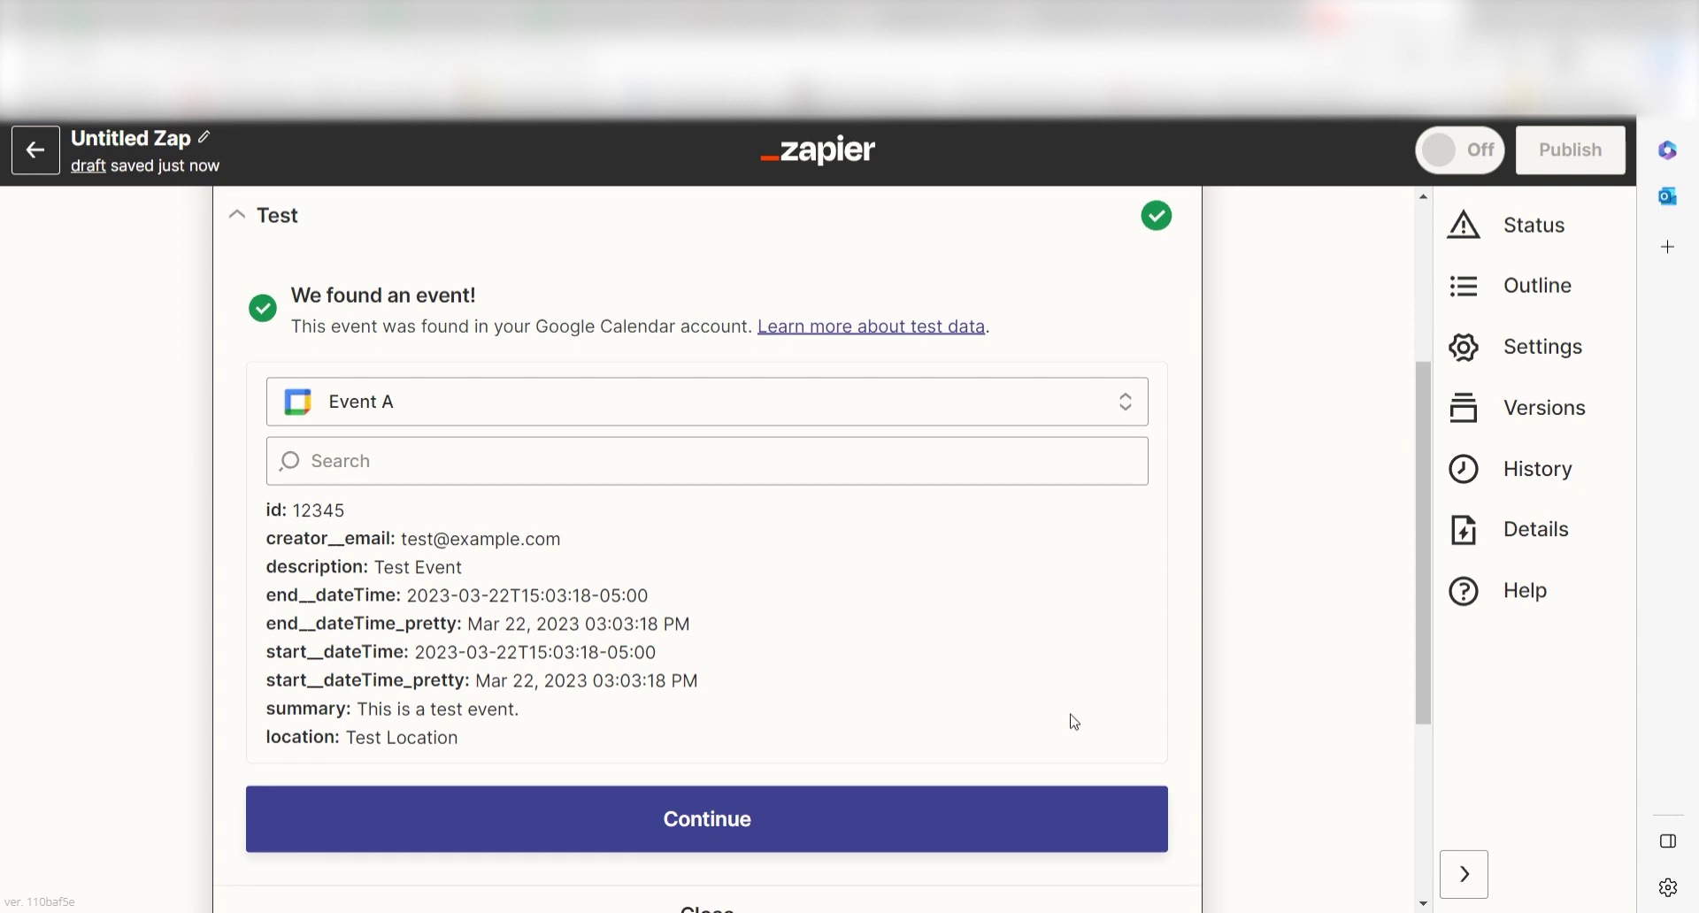
left_click(945, 815)
type("slack")
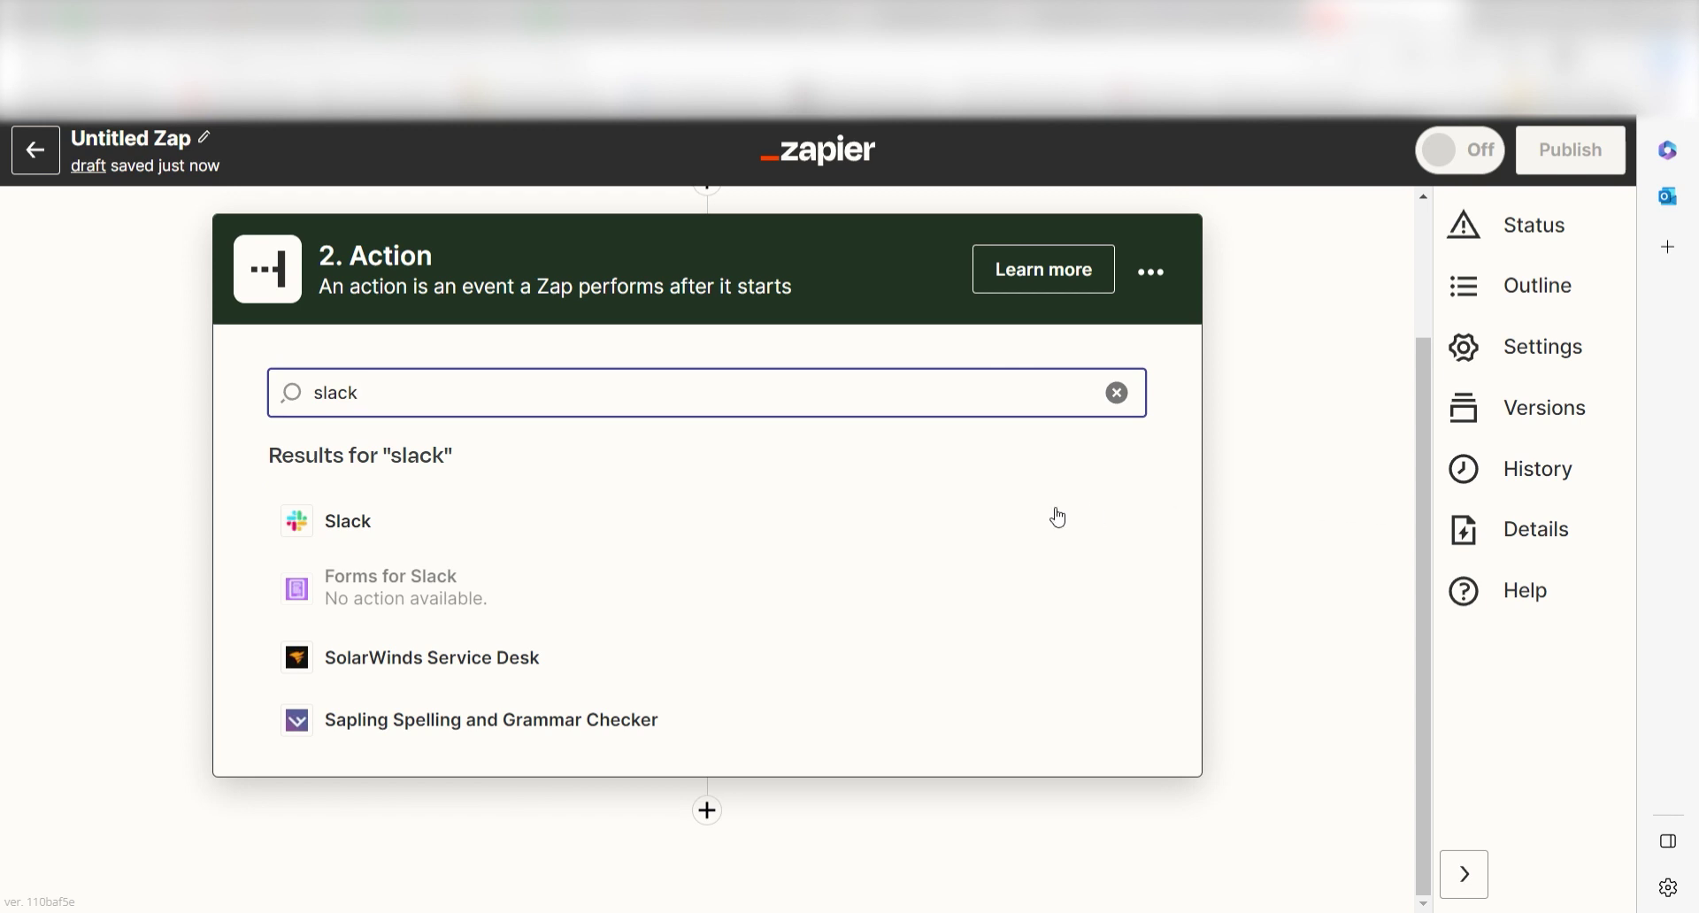
Step: Make the action Slack's Set Status event and authorize the Zapier! Slack workspace
left_click(935, 520)
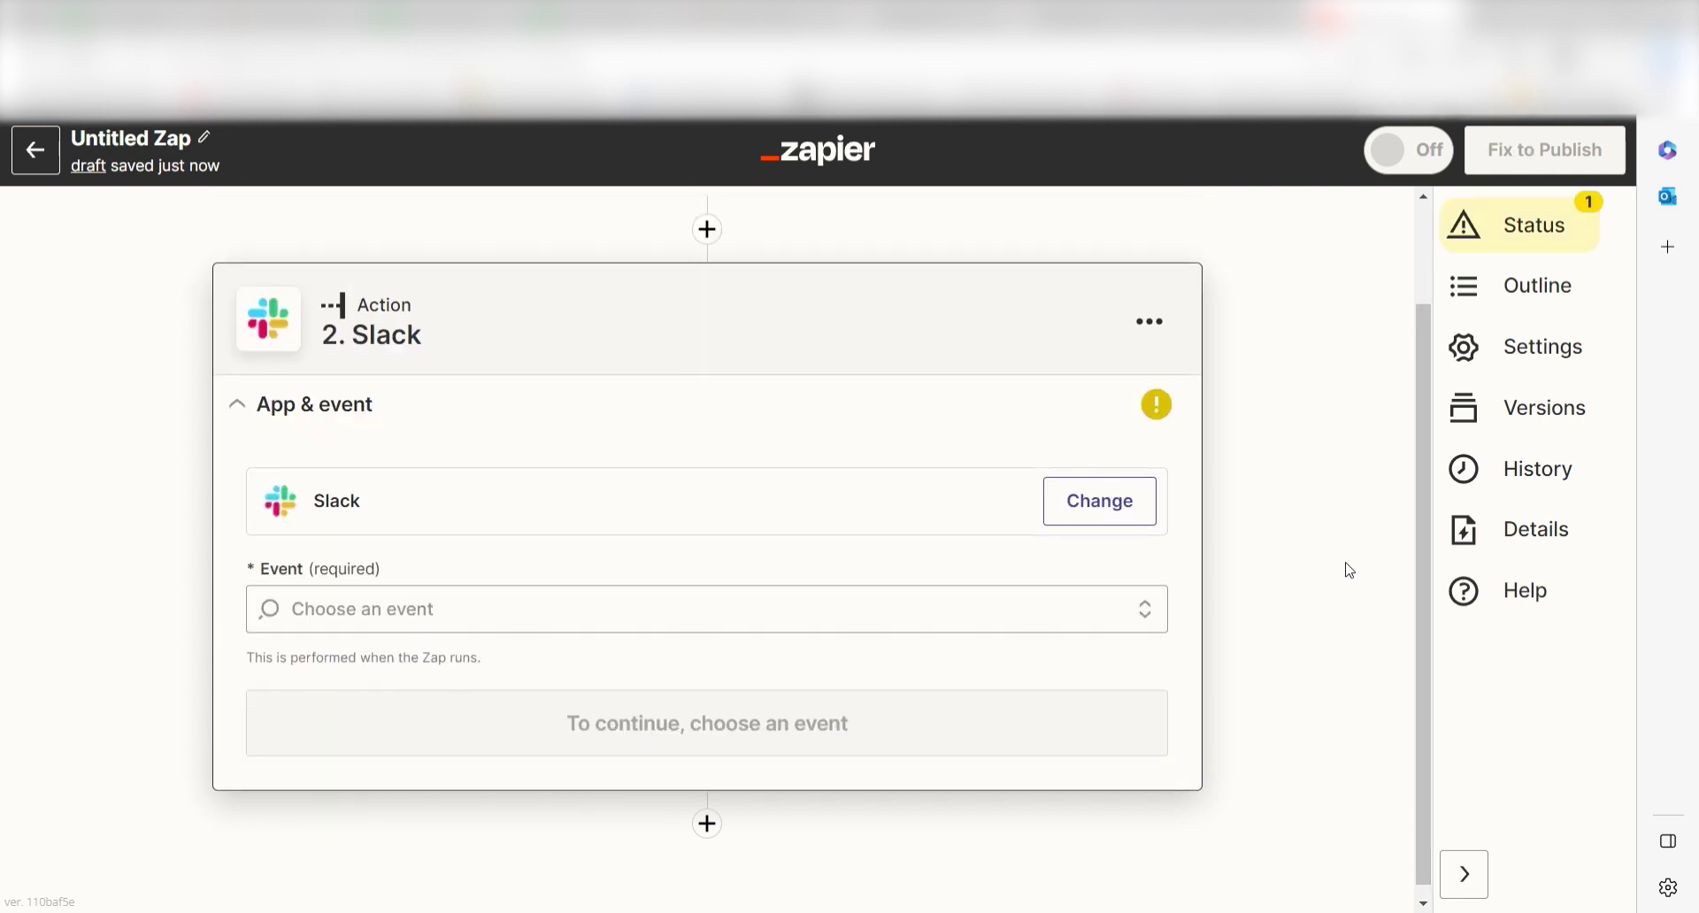
left_click(619, 608)
left_click(607, 656)
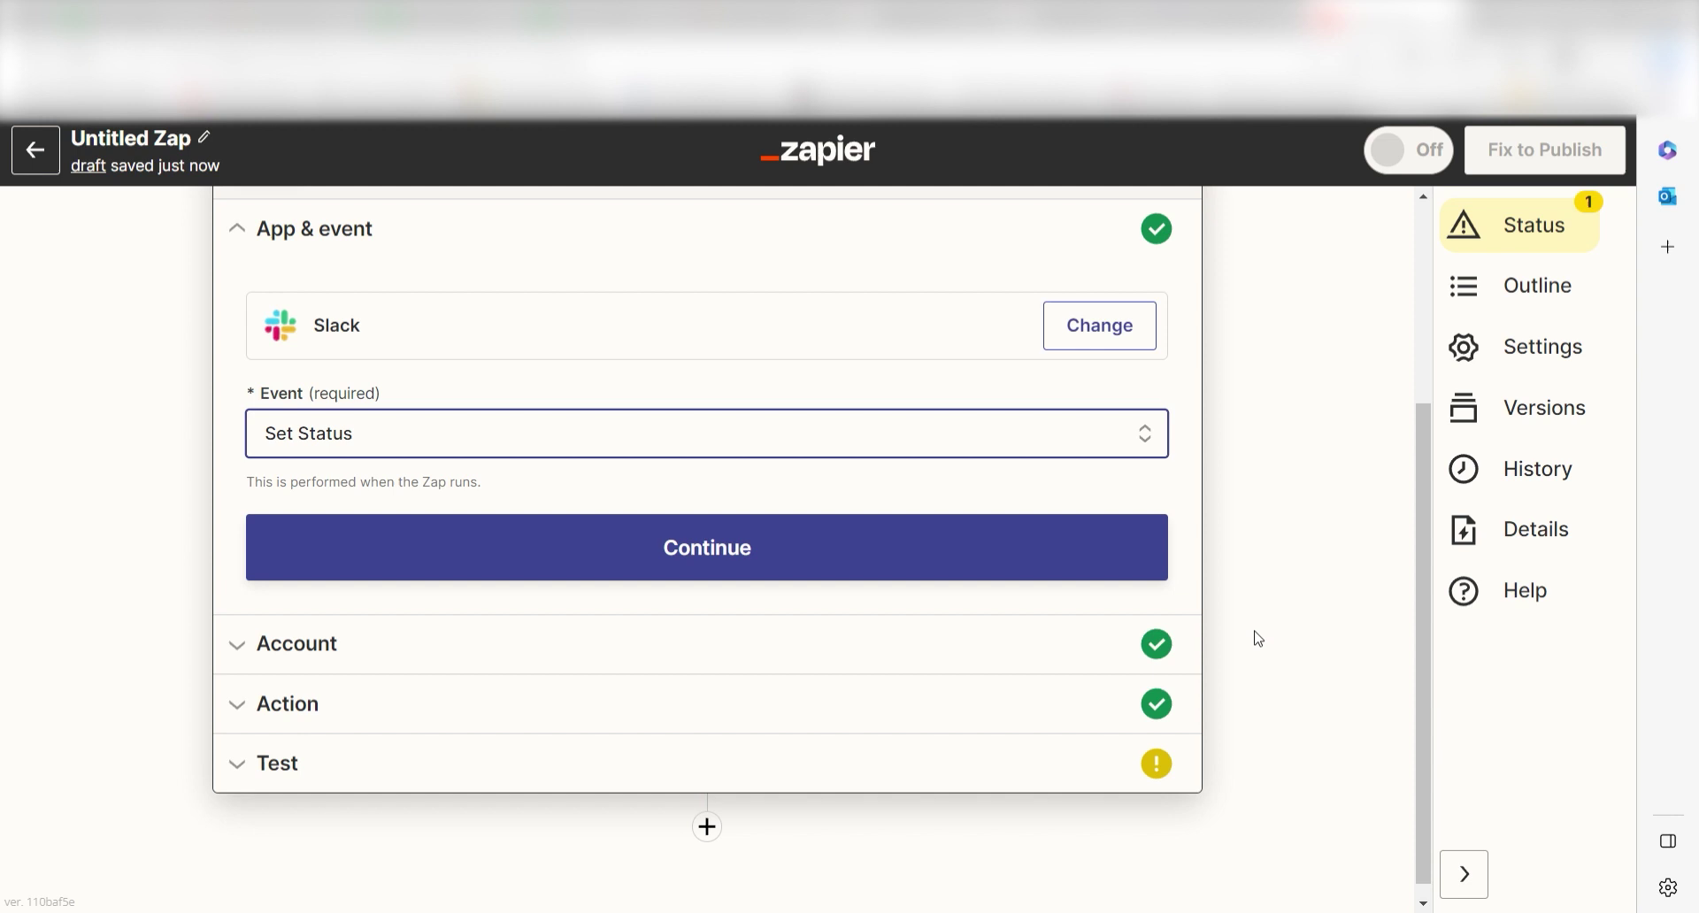
left_click(1013, 552)
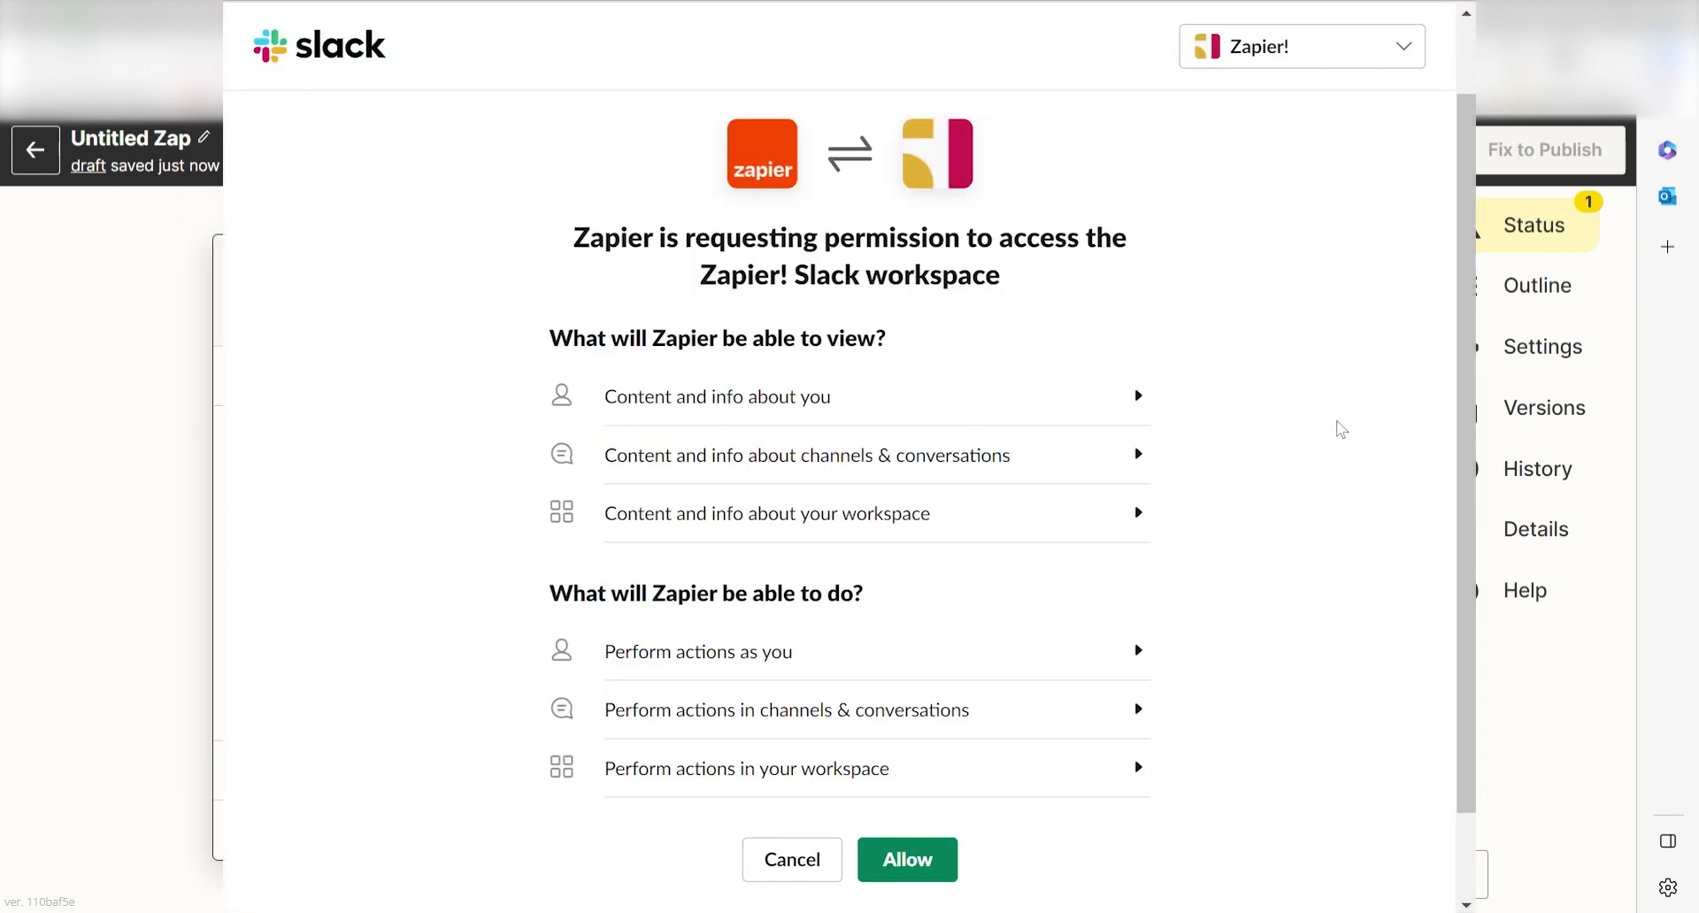
scroll(1162, 385, "down", 1)
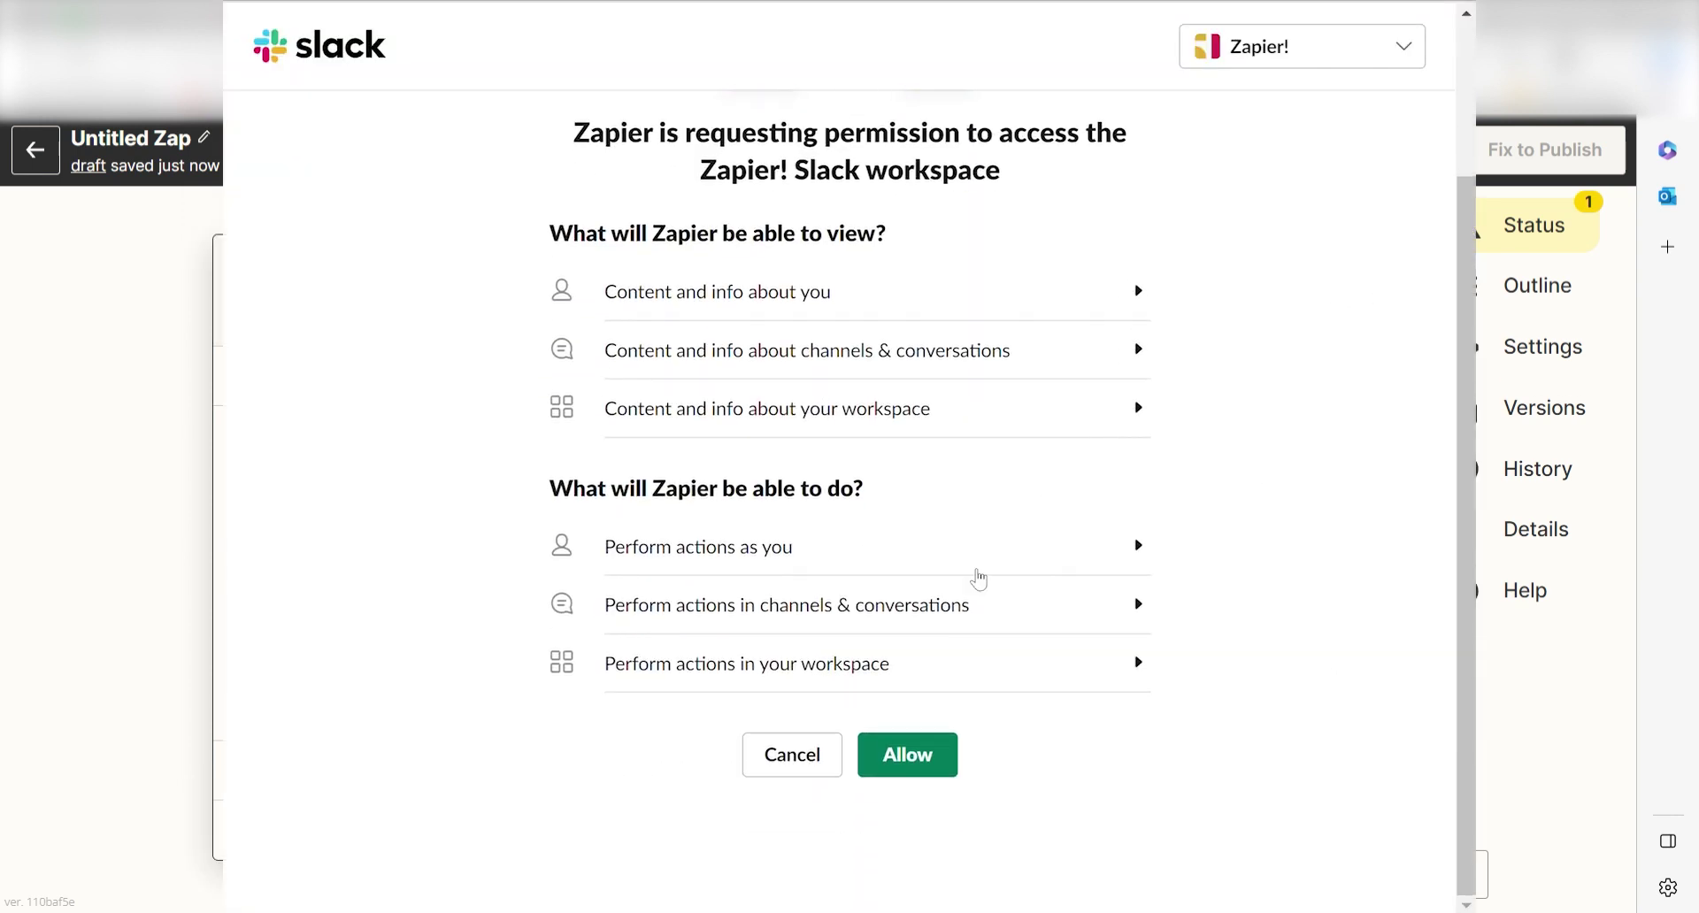
left_click(915, 767)
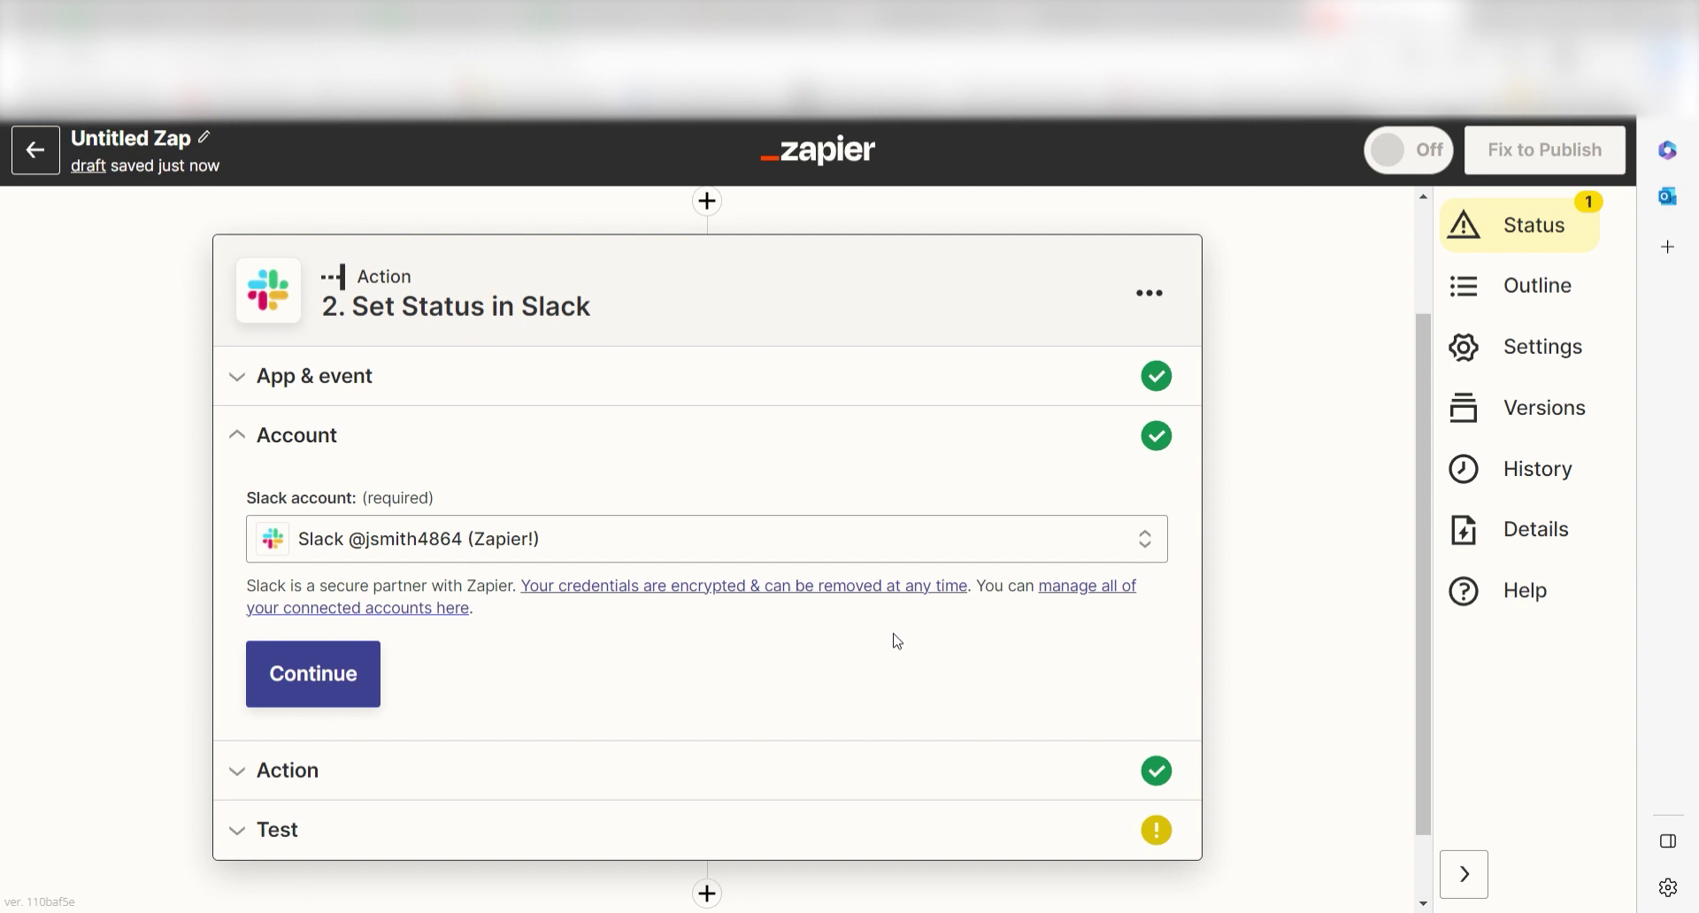
Step: Confirm the Slack account and set Status Text to 'I am currently away from my computer'
left_click(363, 699)
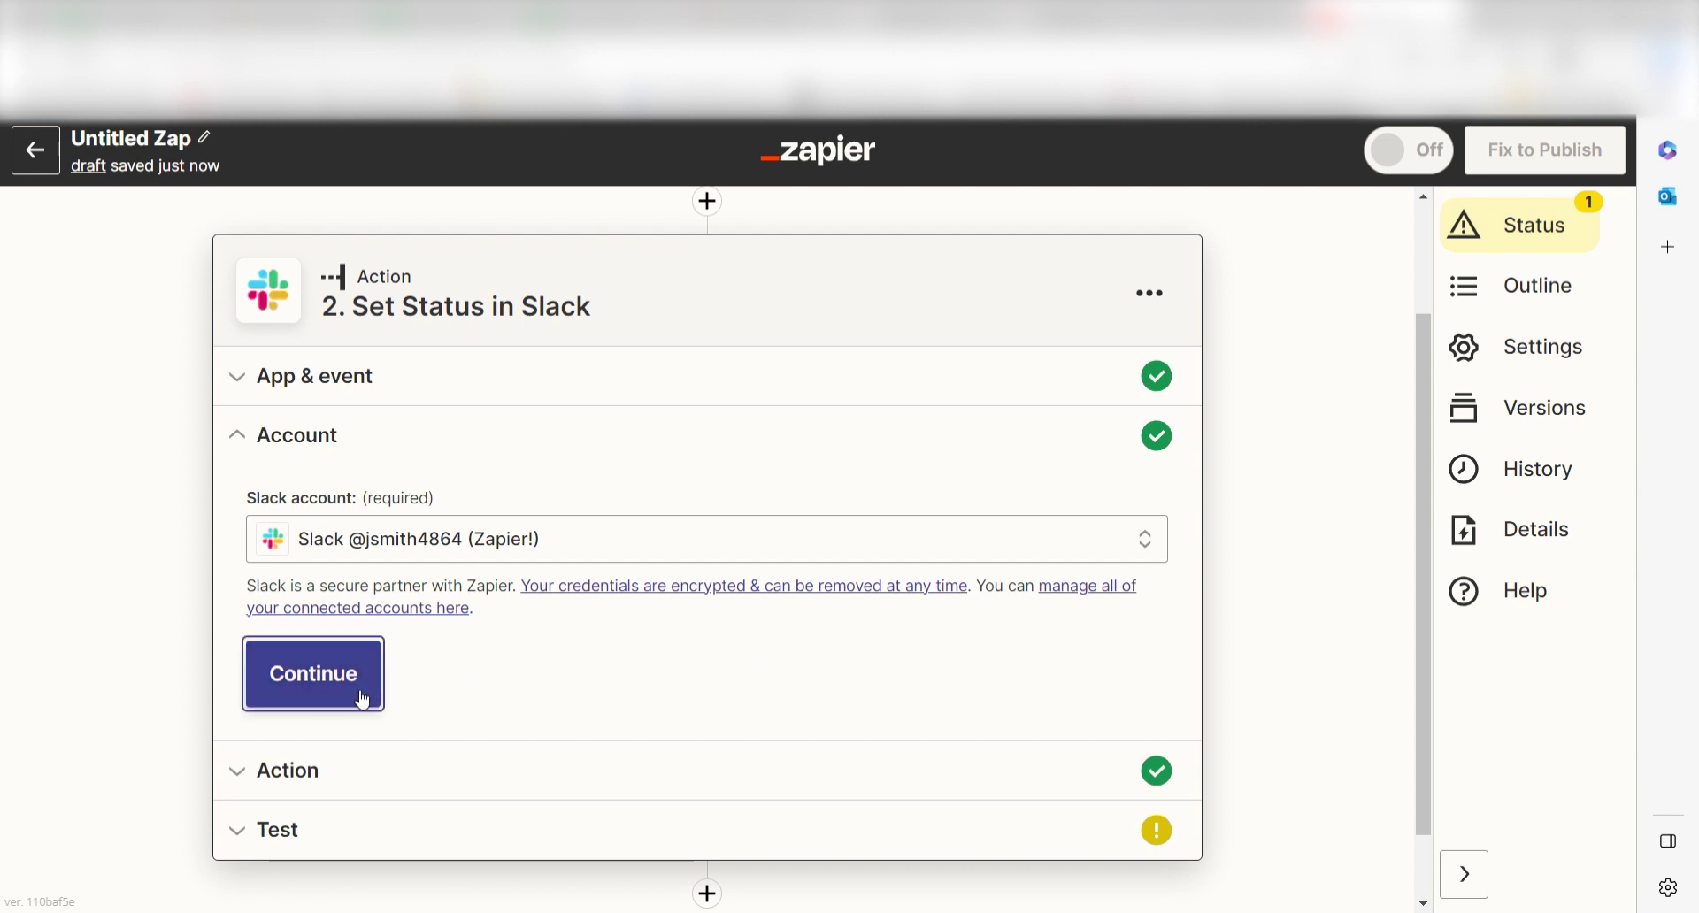
left_click(983, 381)
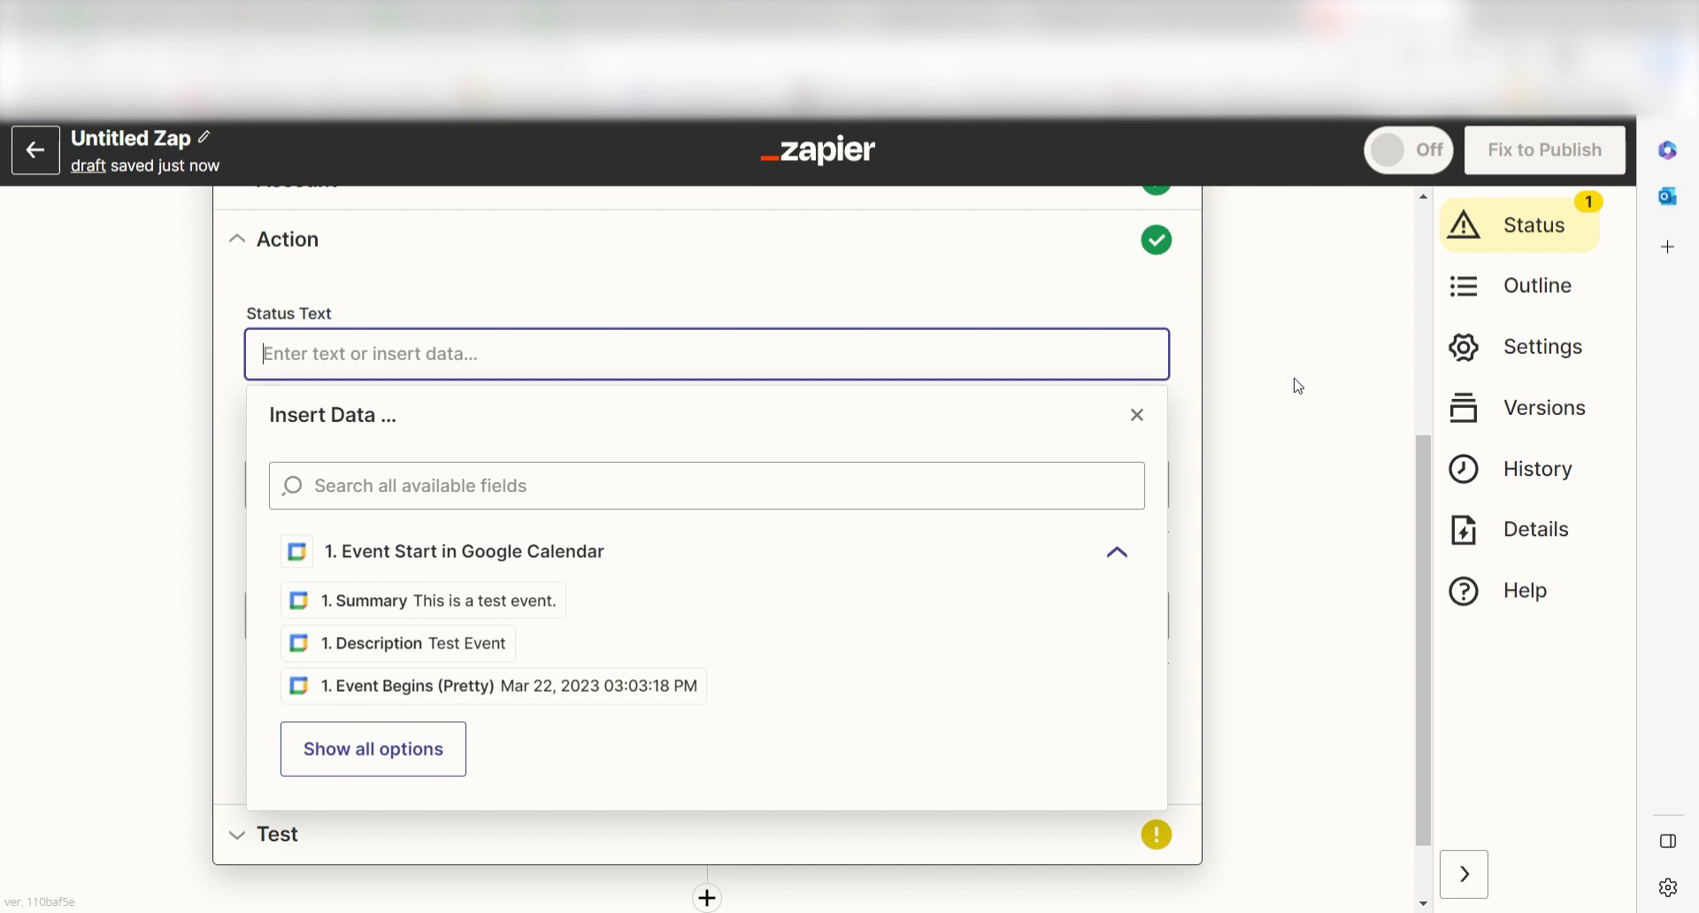
type("I am currently away from  my")
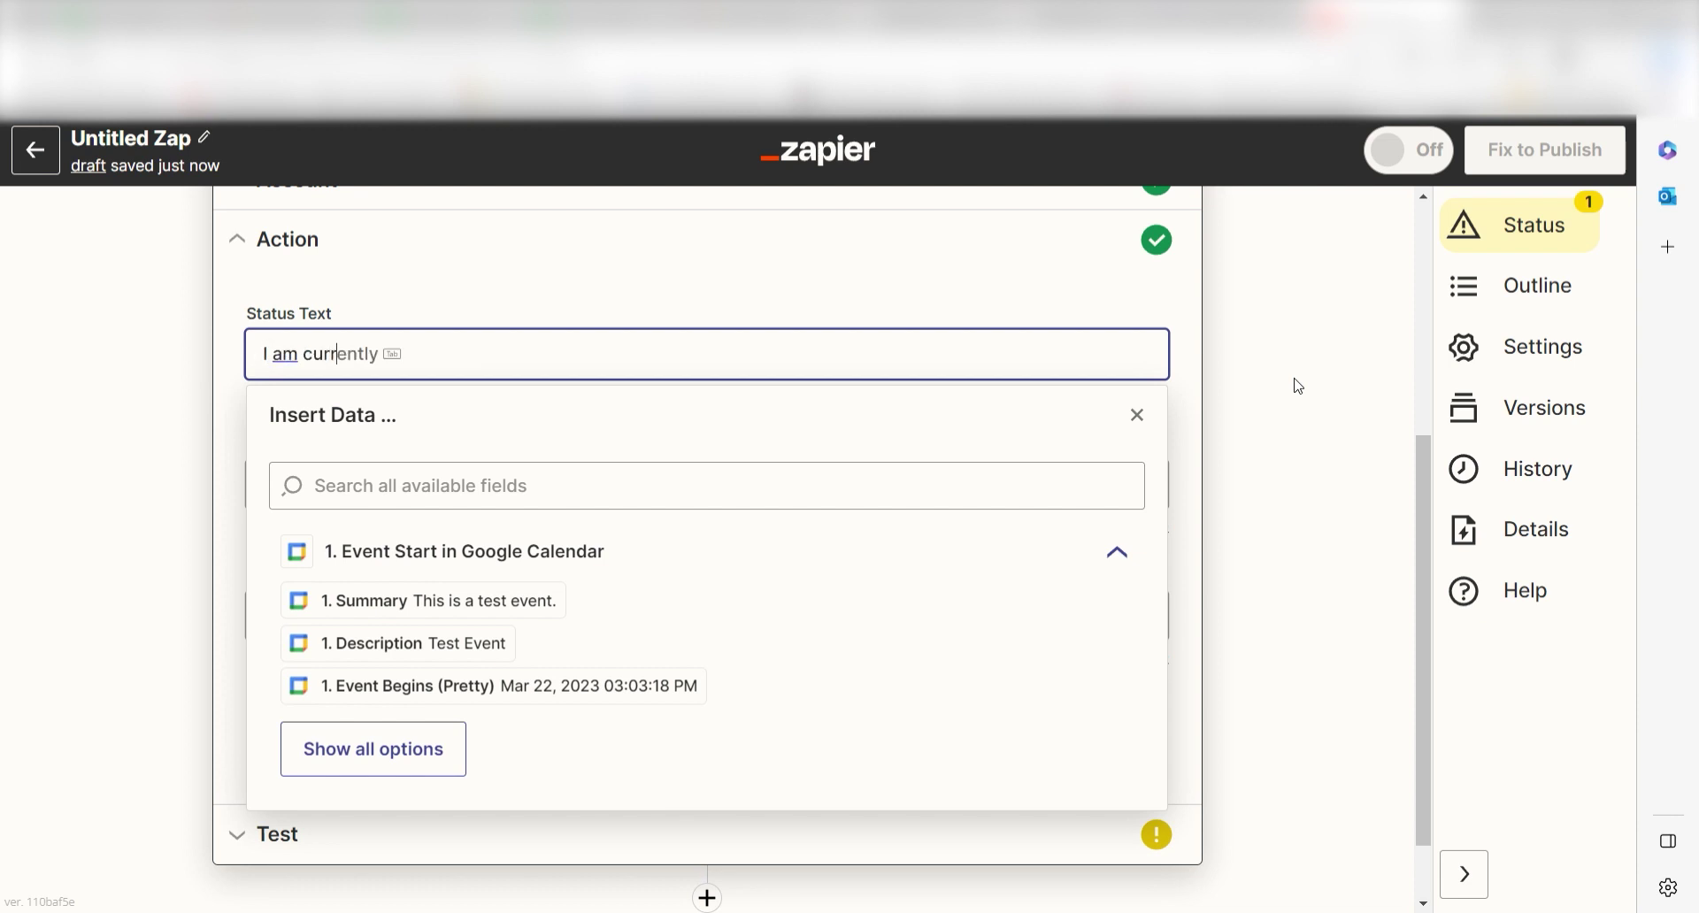
type(" computer")
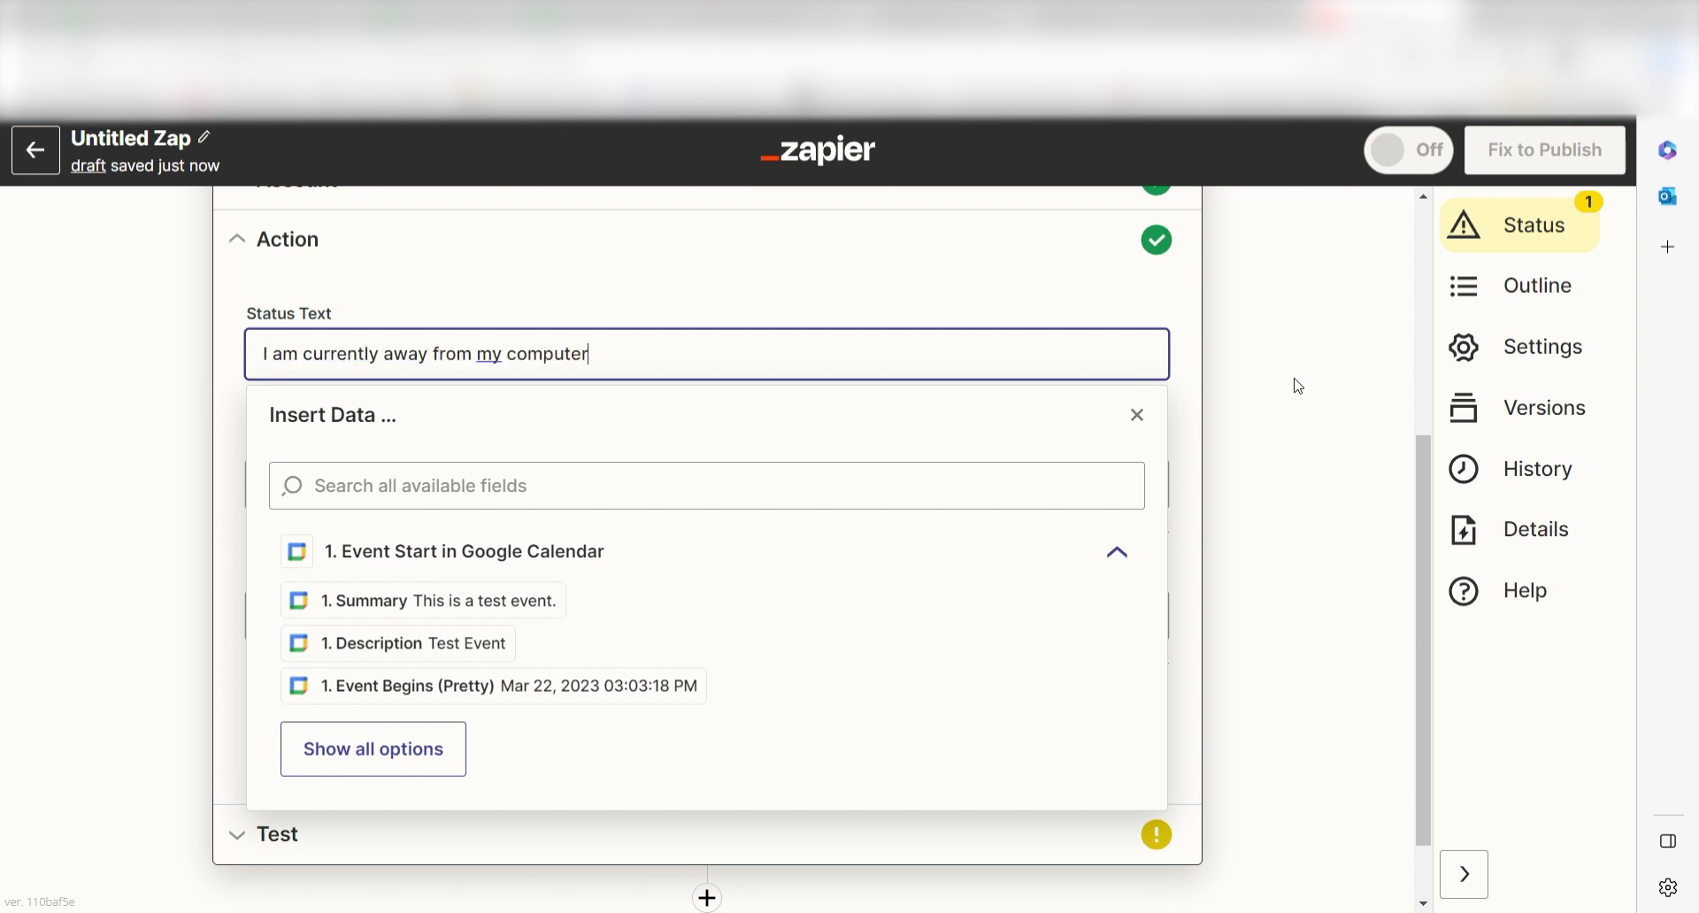
left_click(1298, 386)
Step: Set Status Emoji to :red_circle: and Expiration Time to '1. Event Ends (Pretty)'
left_click(843, 493)
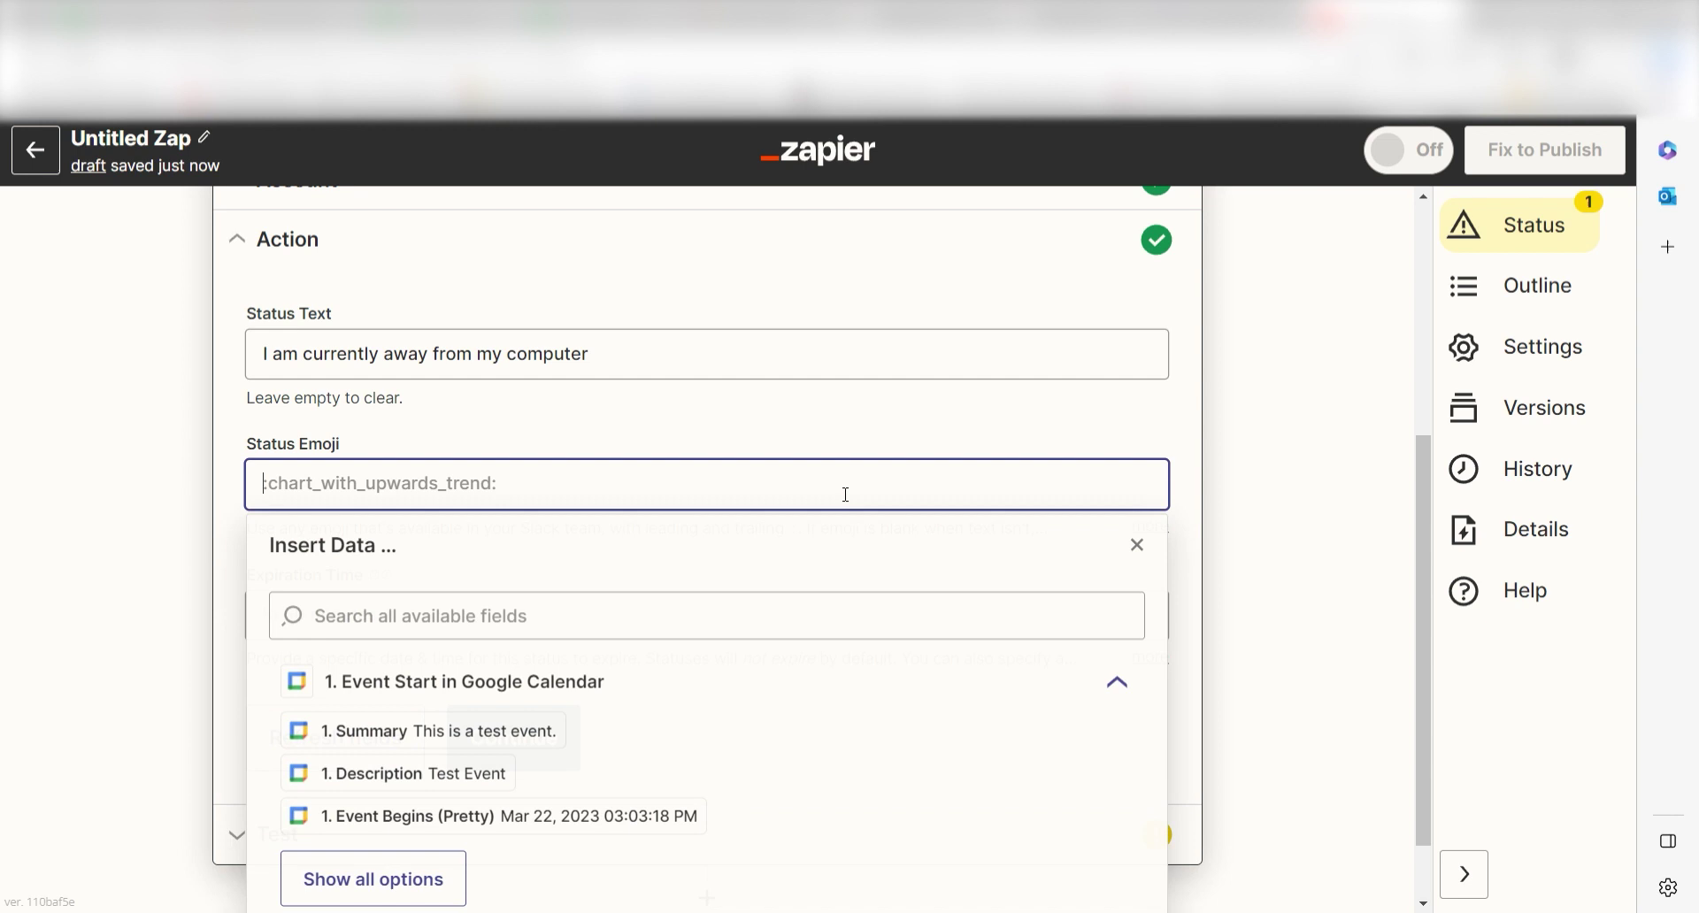
type(":red_circle:")
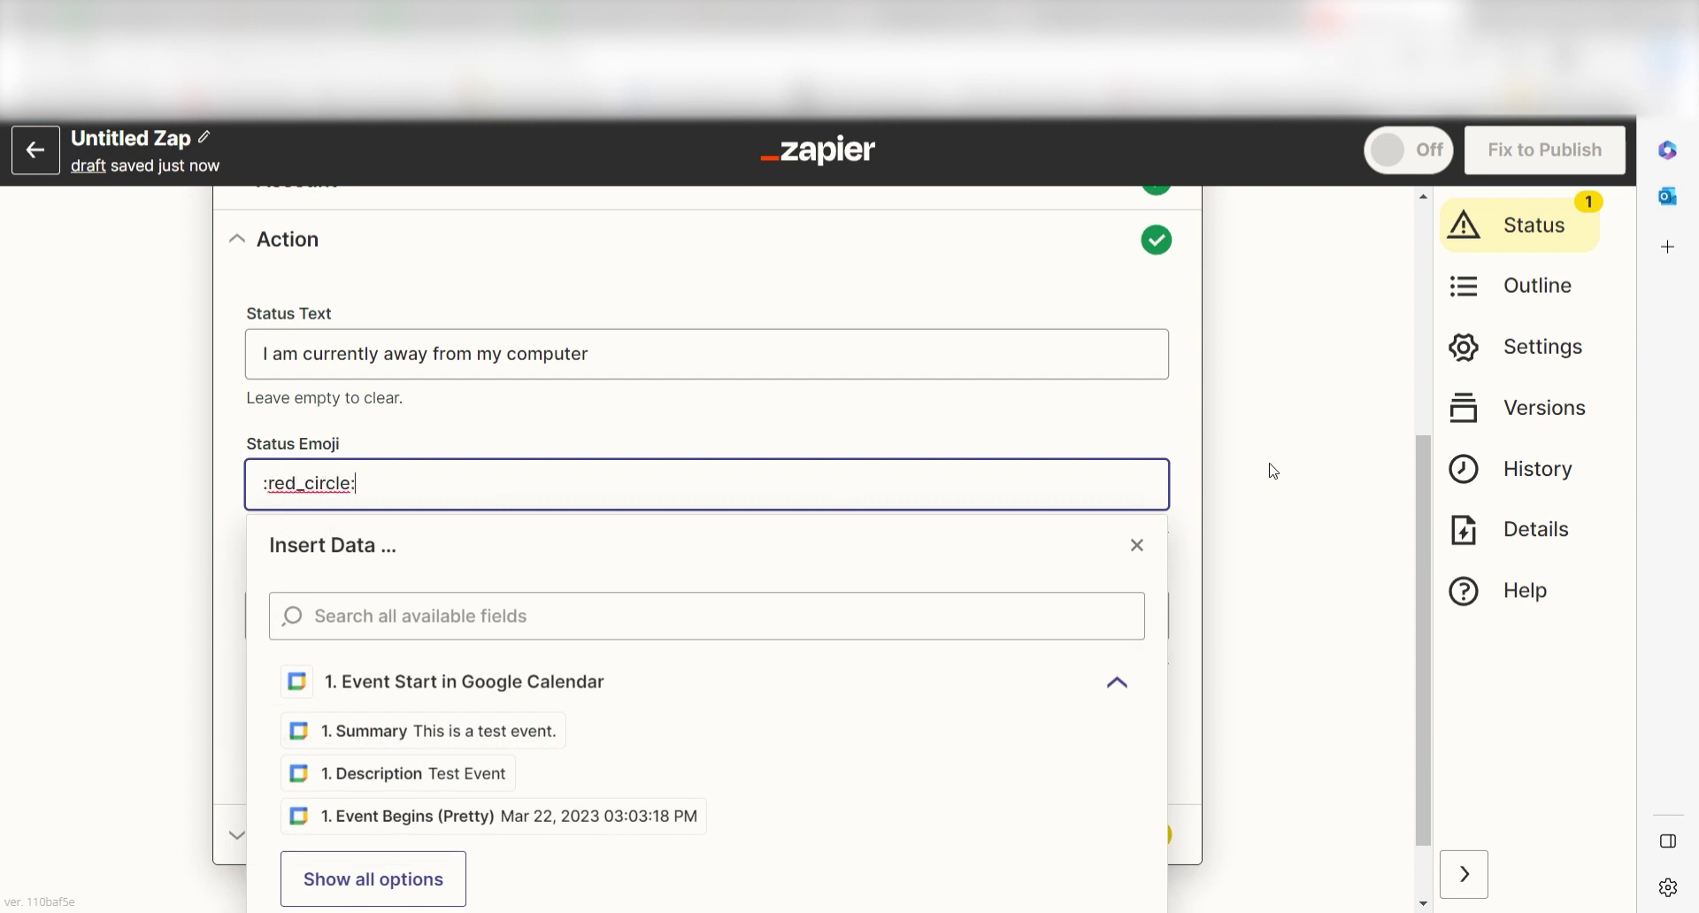
left_click(1275, 470)
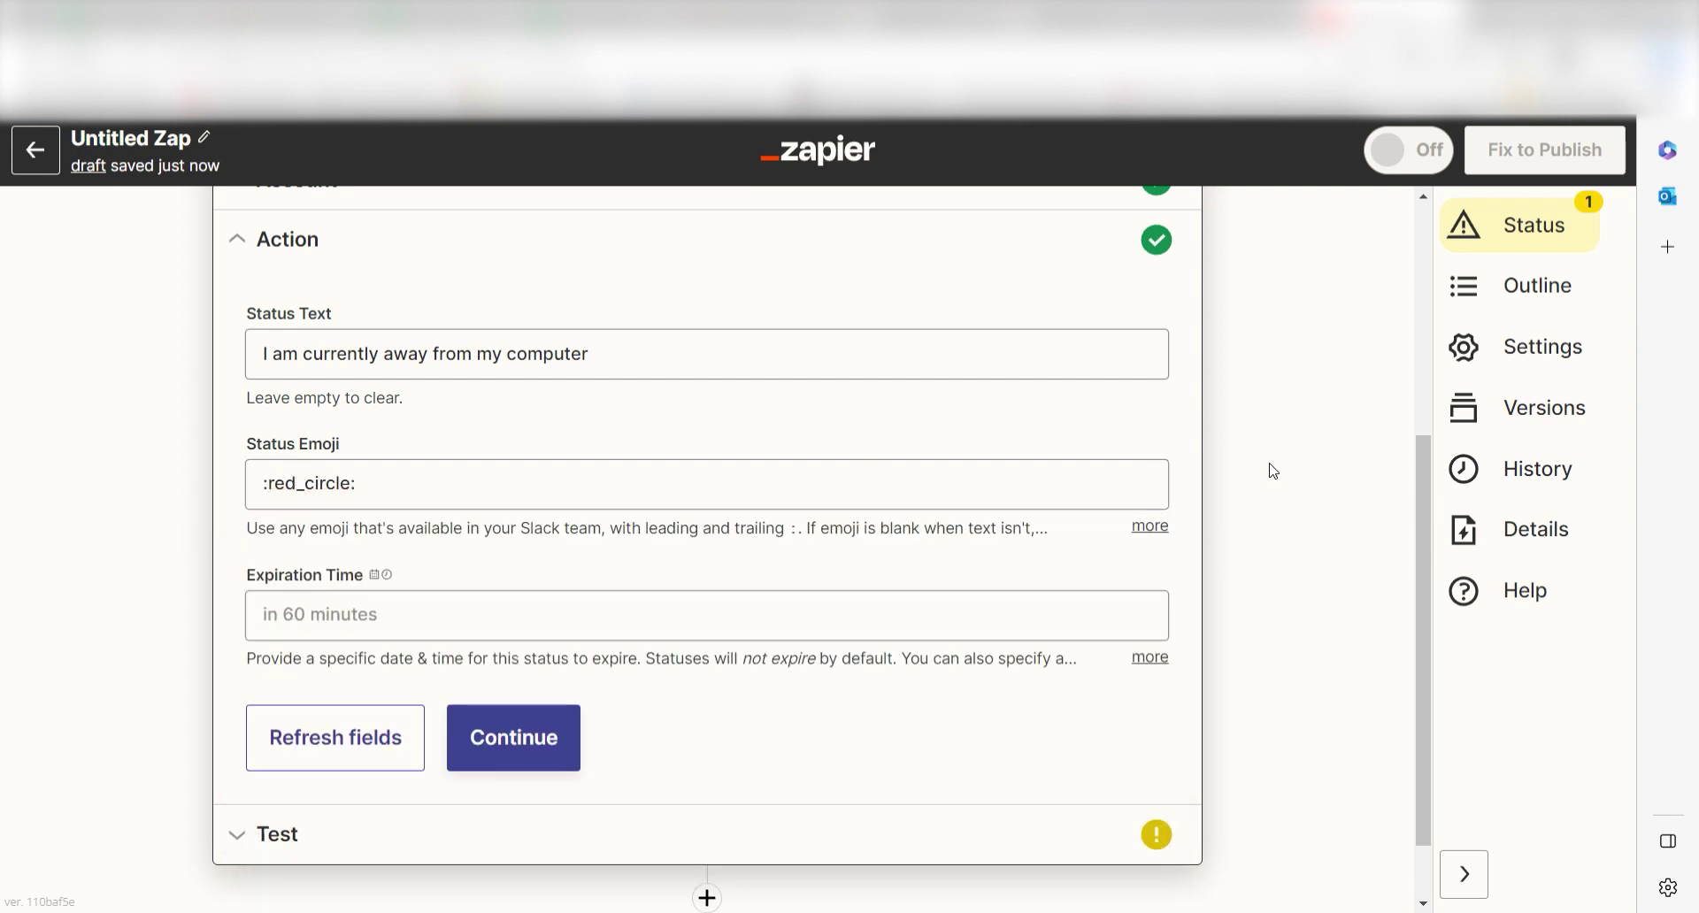
left_click(566, 615)
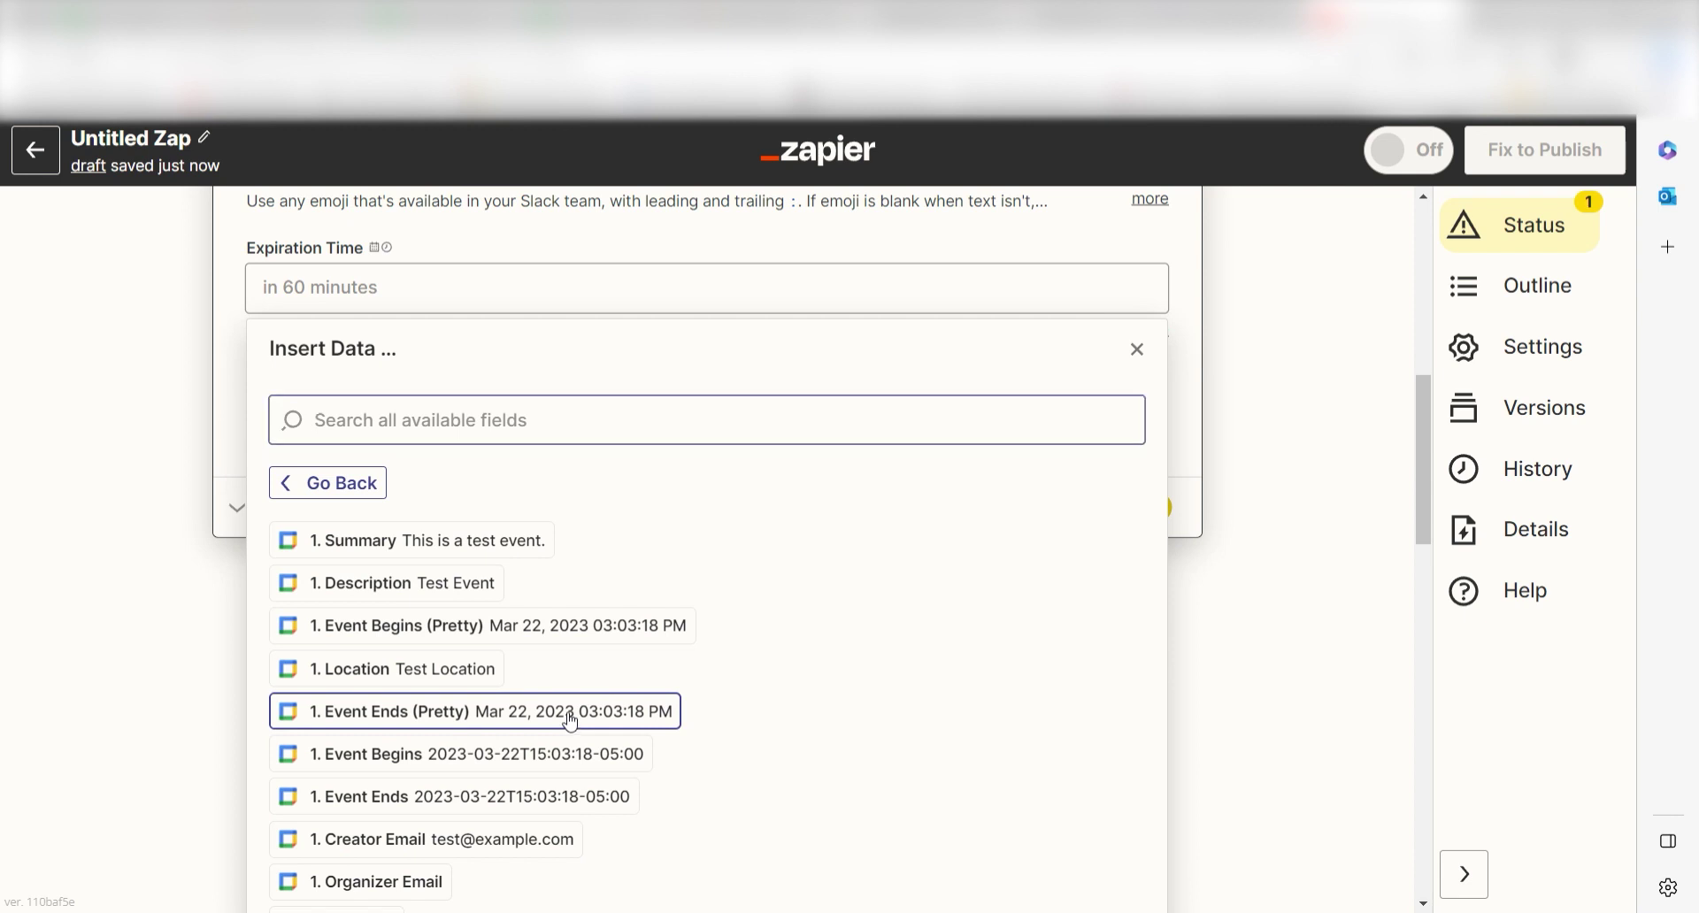
left_click(569, 711)
left_click(1283, 412)
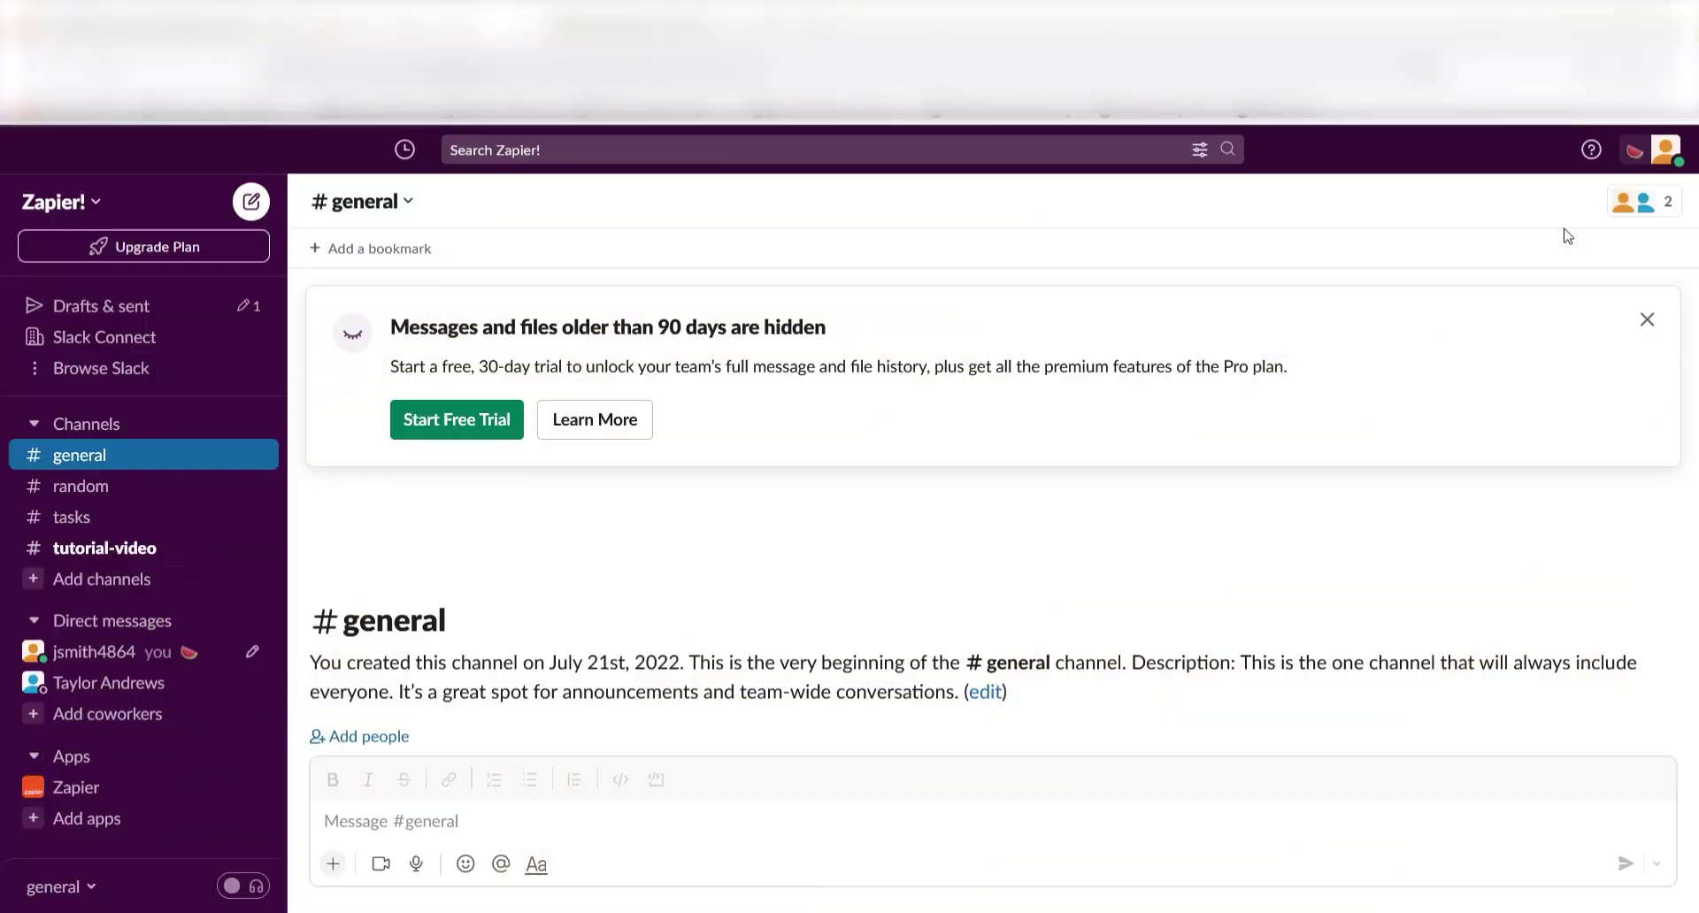
Step: Clear the current Out to Lunch status from Slack's top-bar status icon
left_click(1635, 152)
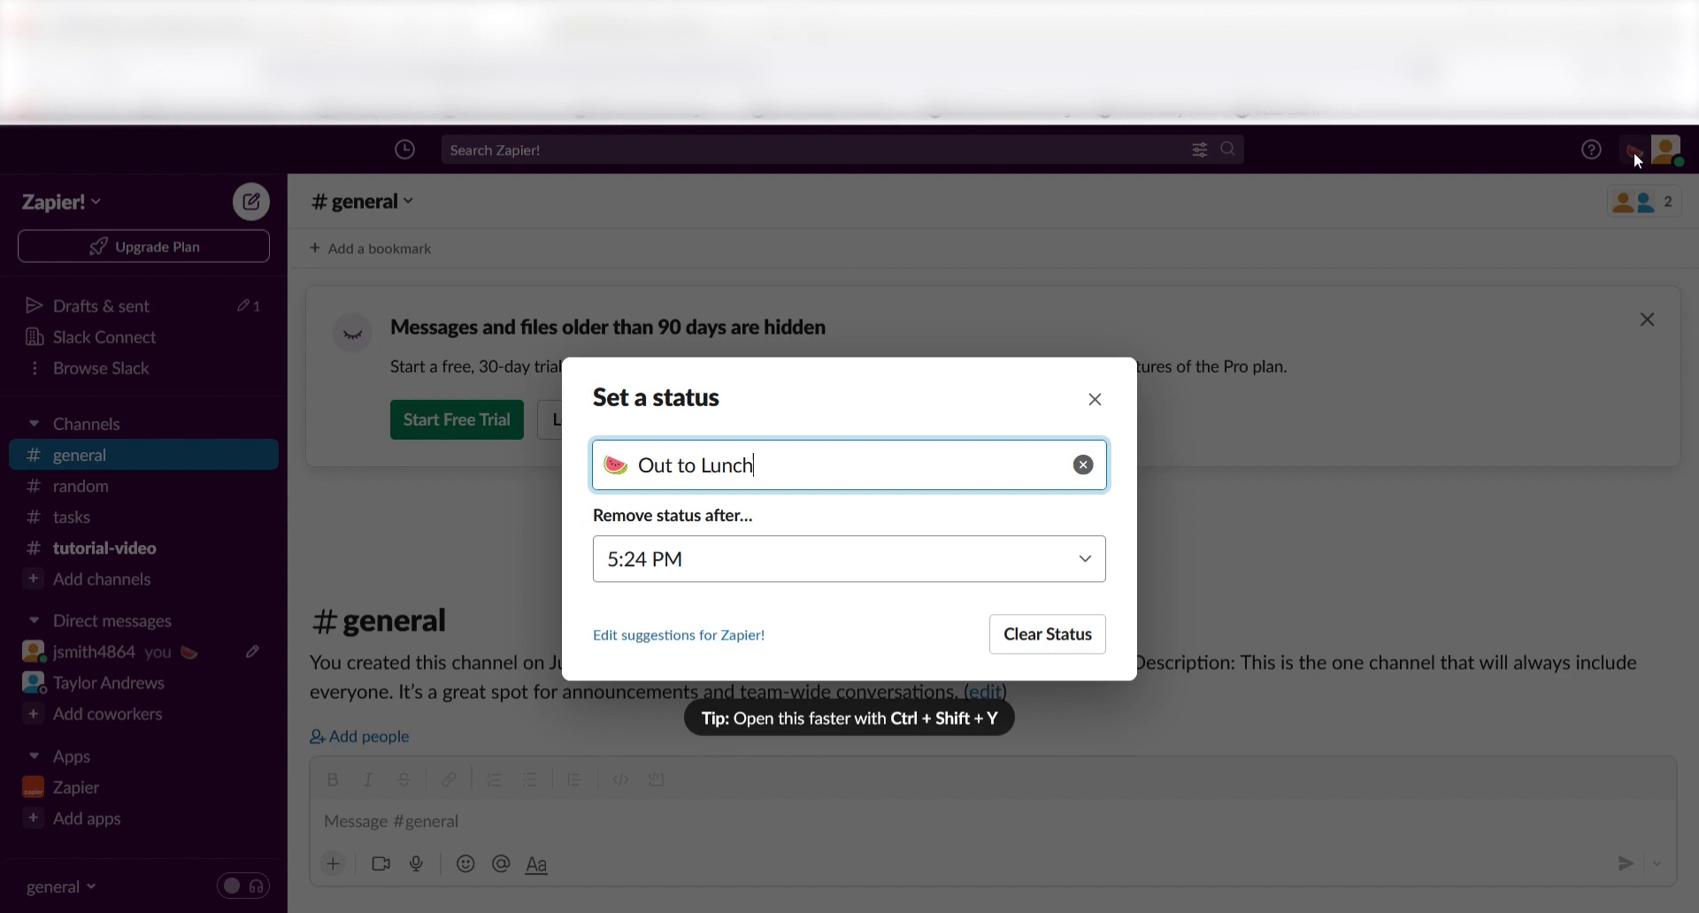
left_click(1053, 635)
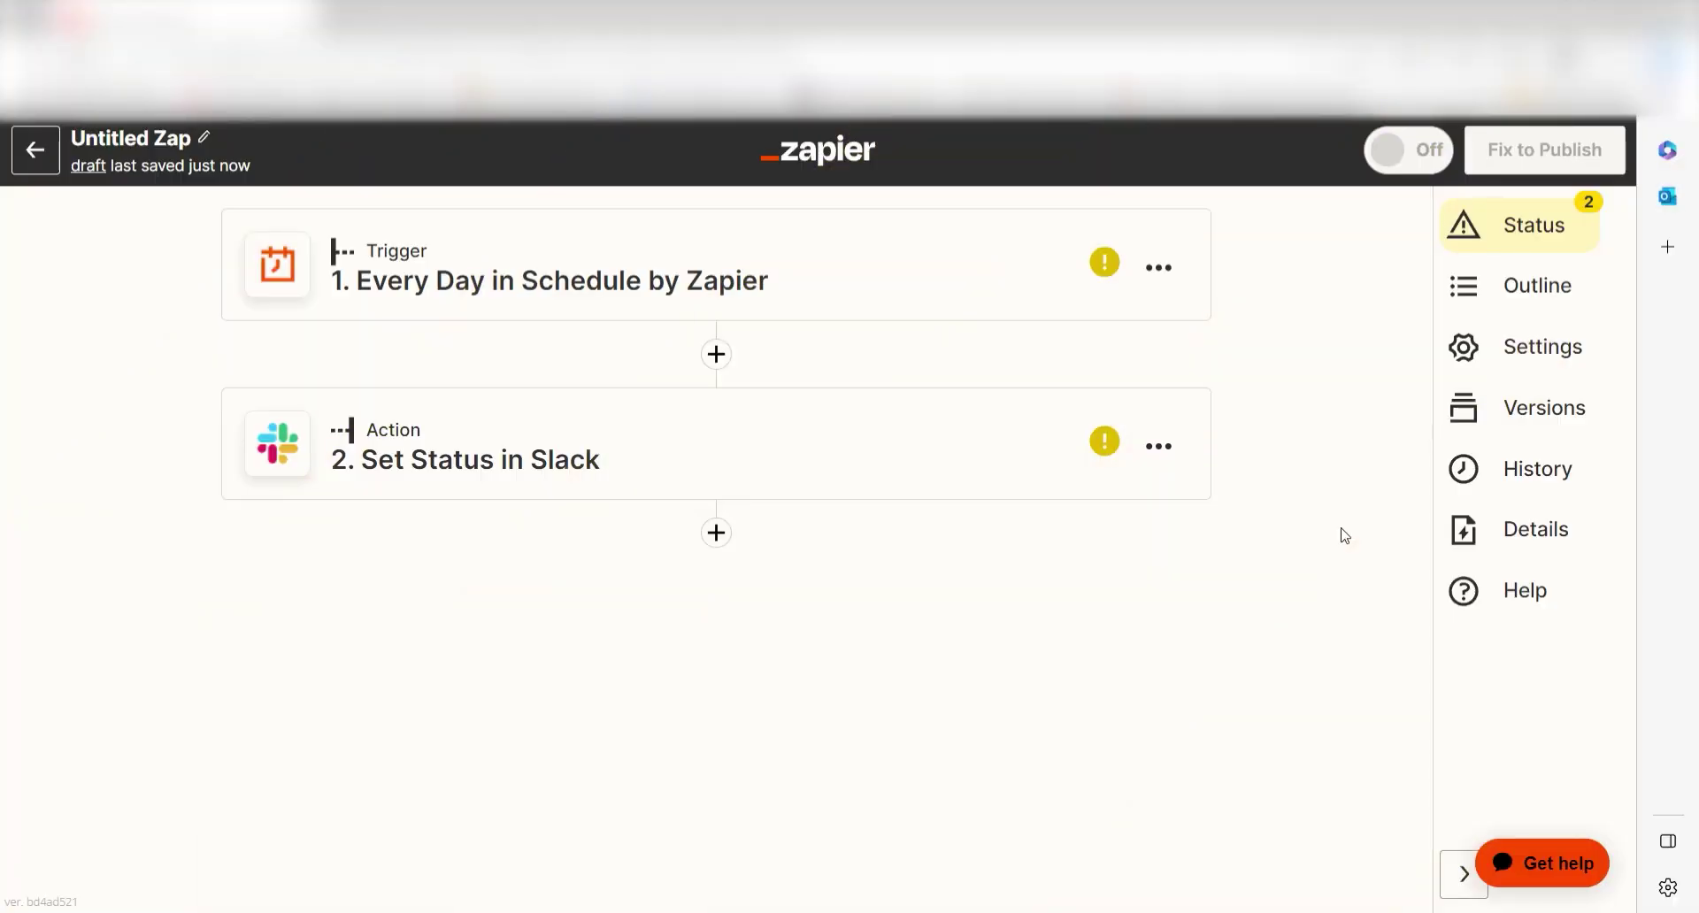
Step: Set the daily schedule trigger to fire at 5pm and test it
left_click(974, 298)
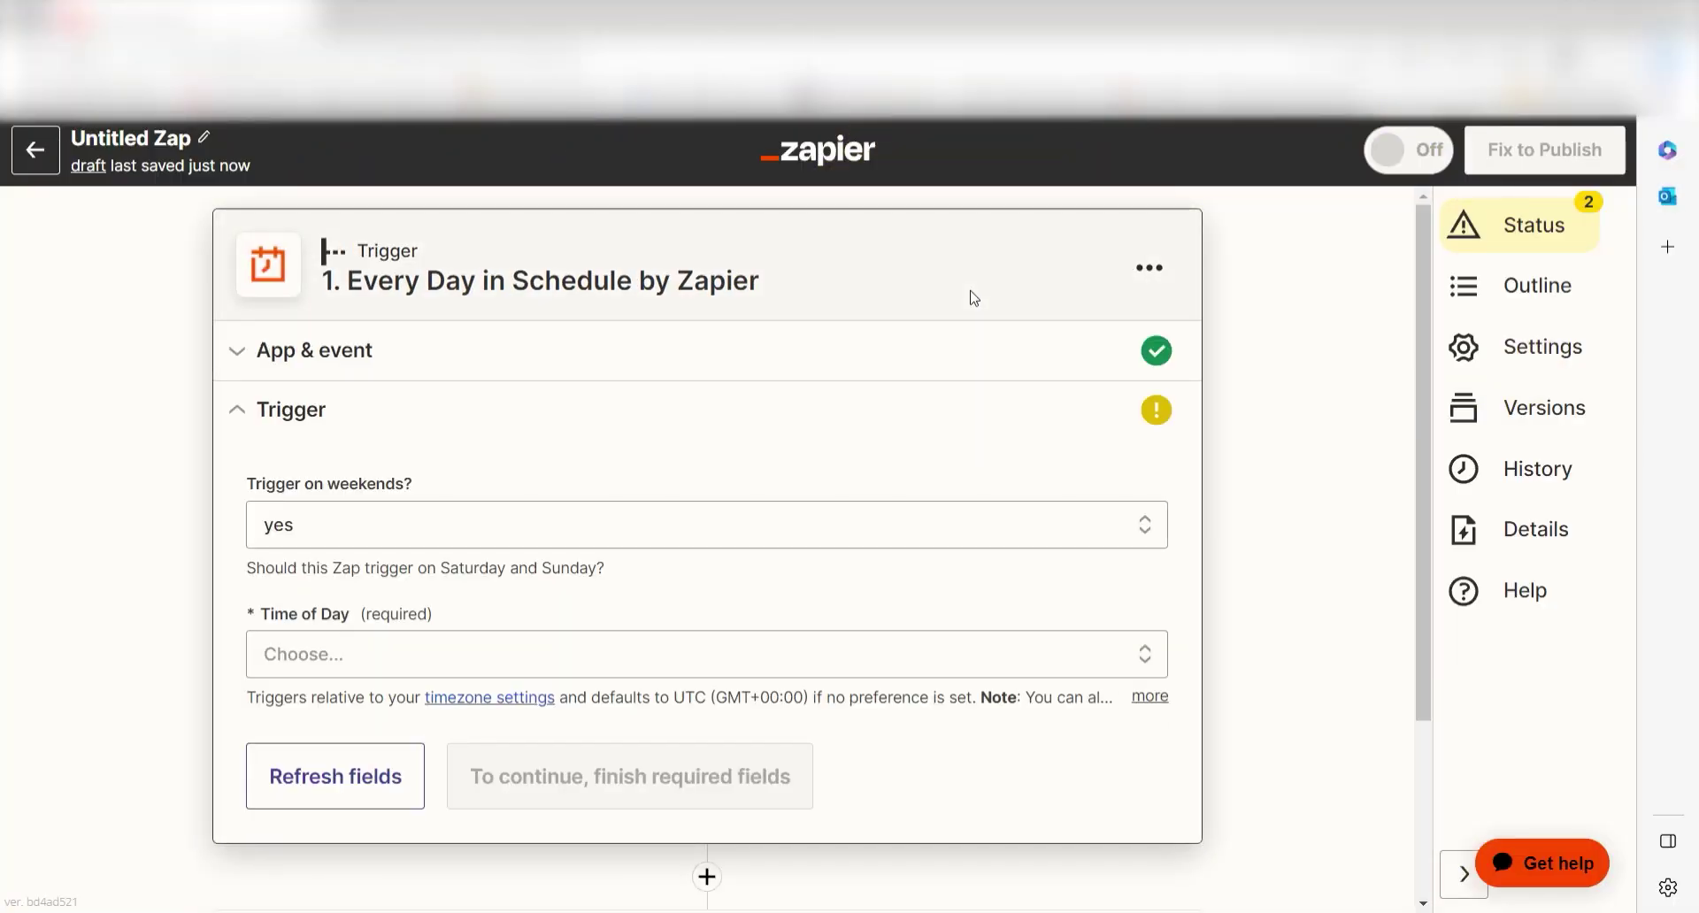
left_click(699, 654)
type("5")
left_click(528, 858)
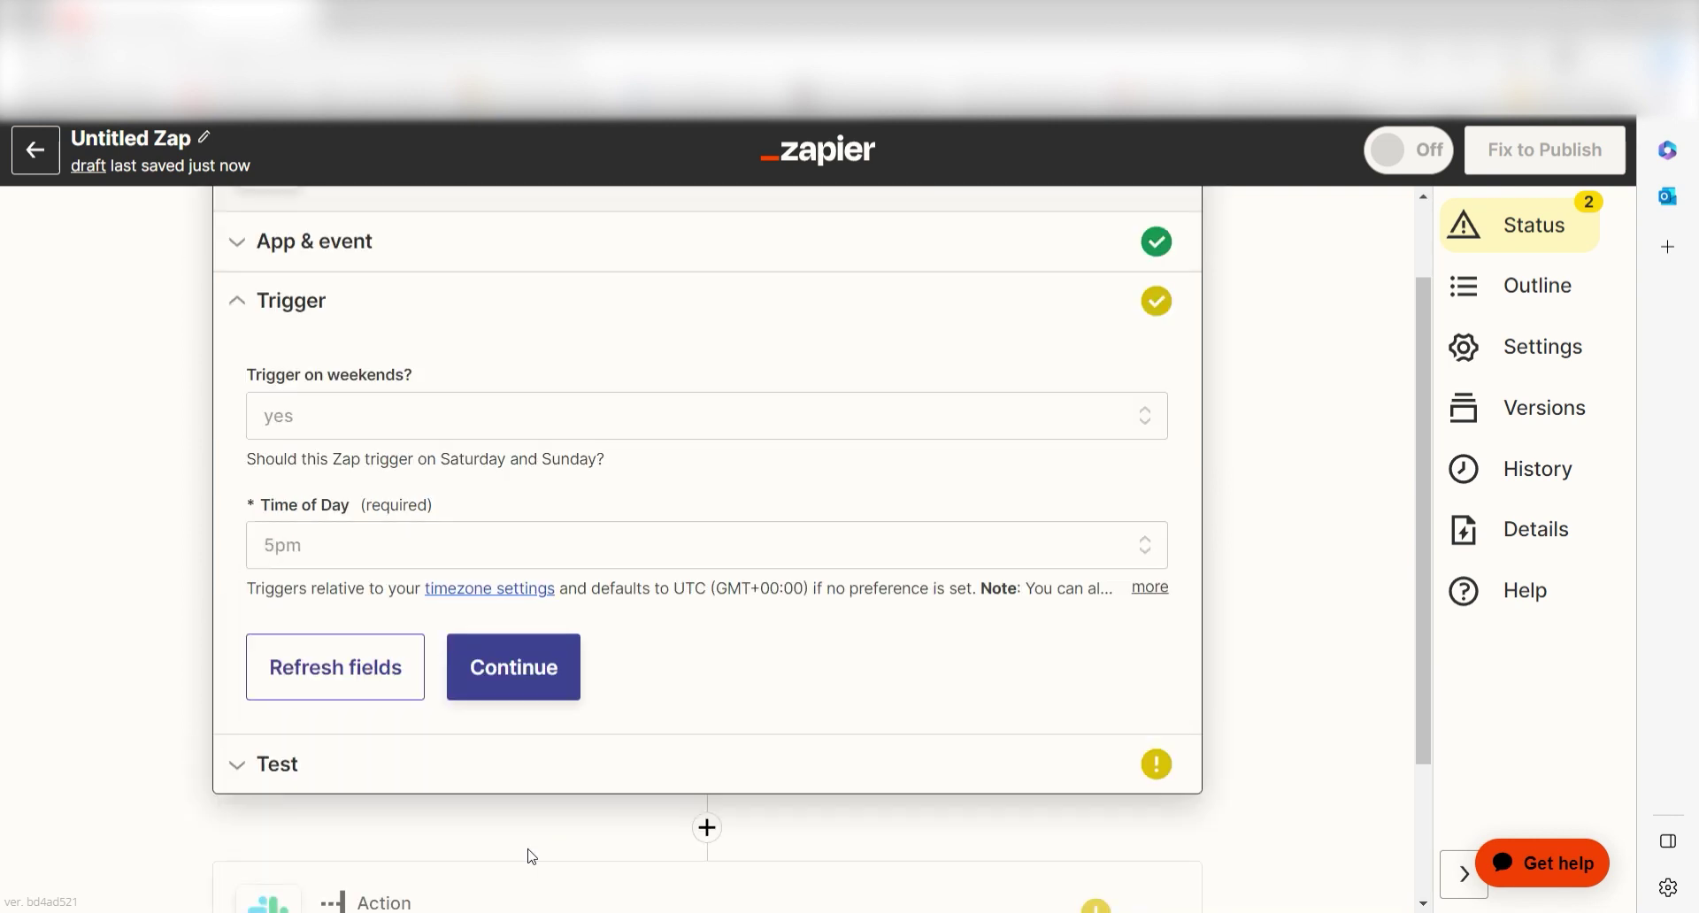
left_click(571, 670)
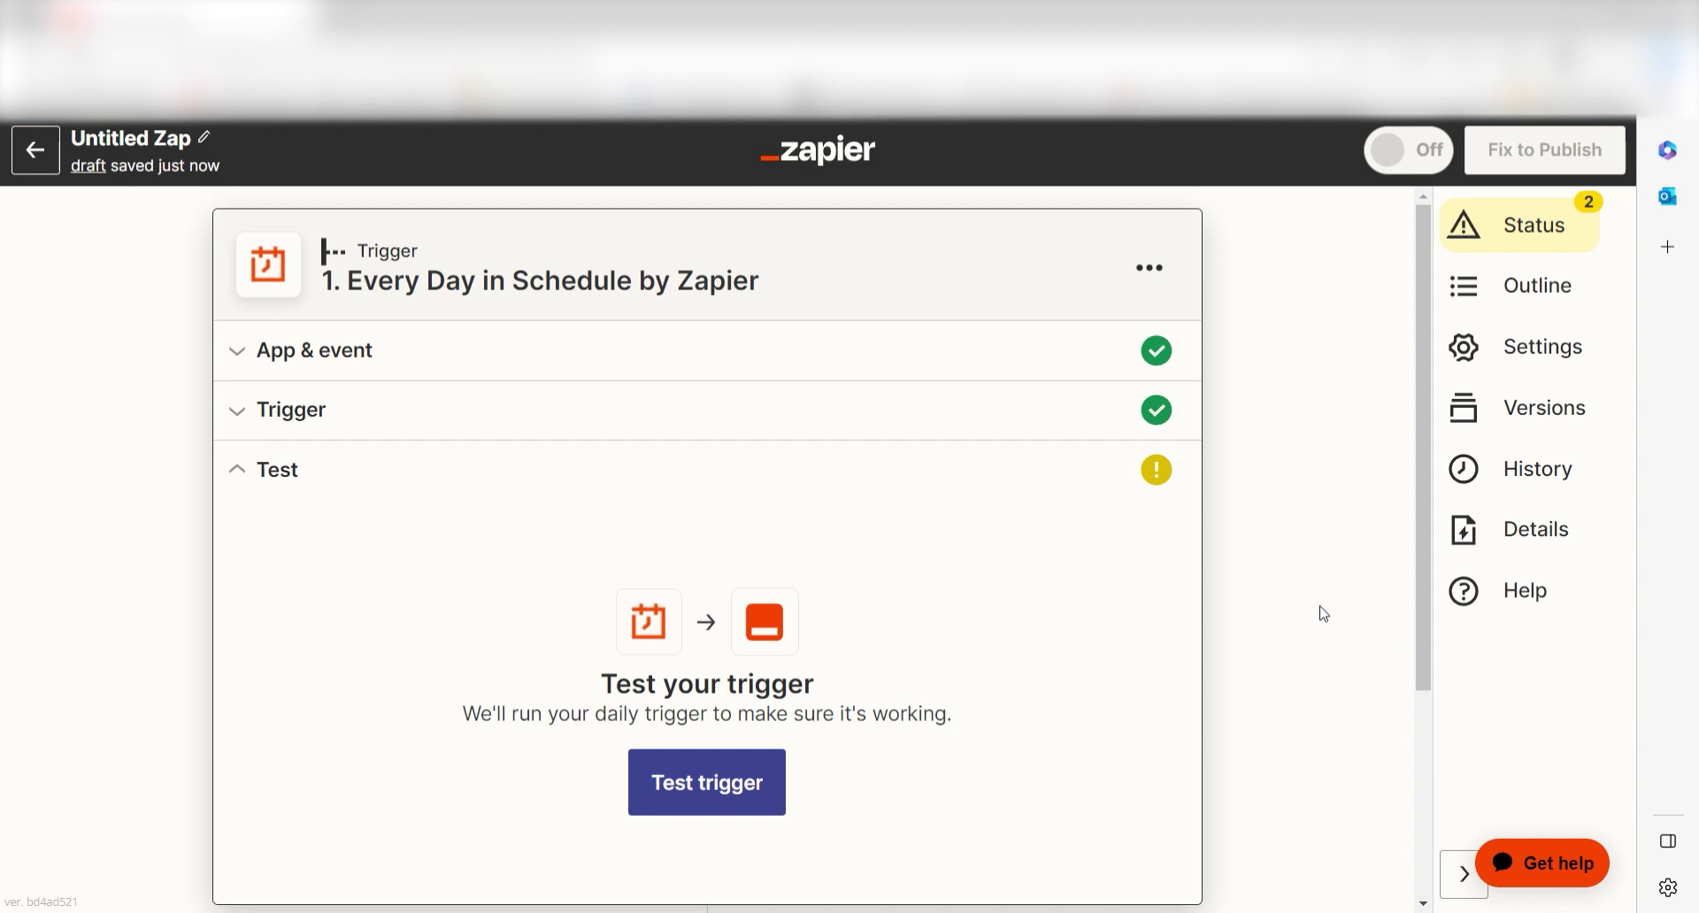
left_click(766, 777)
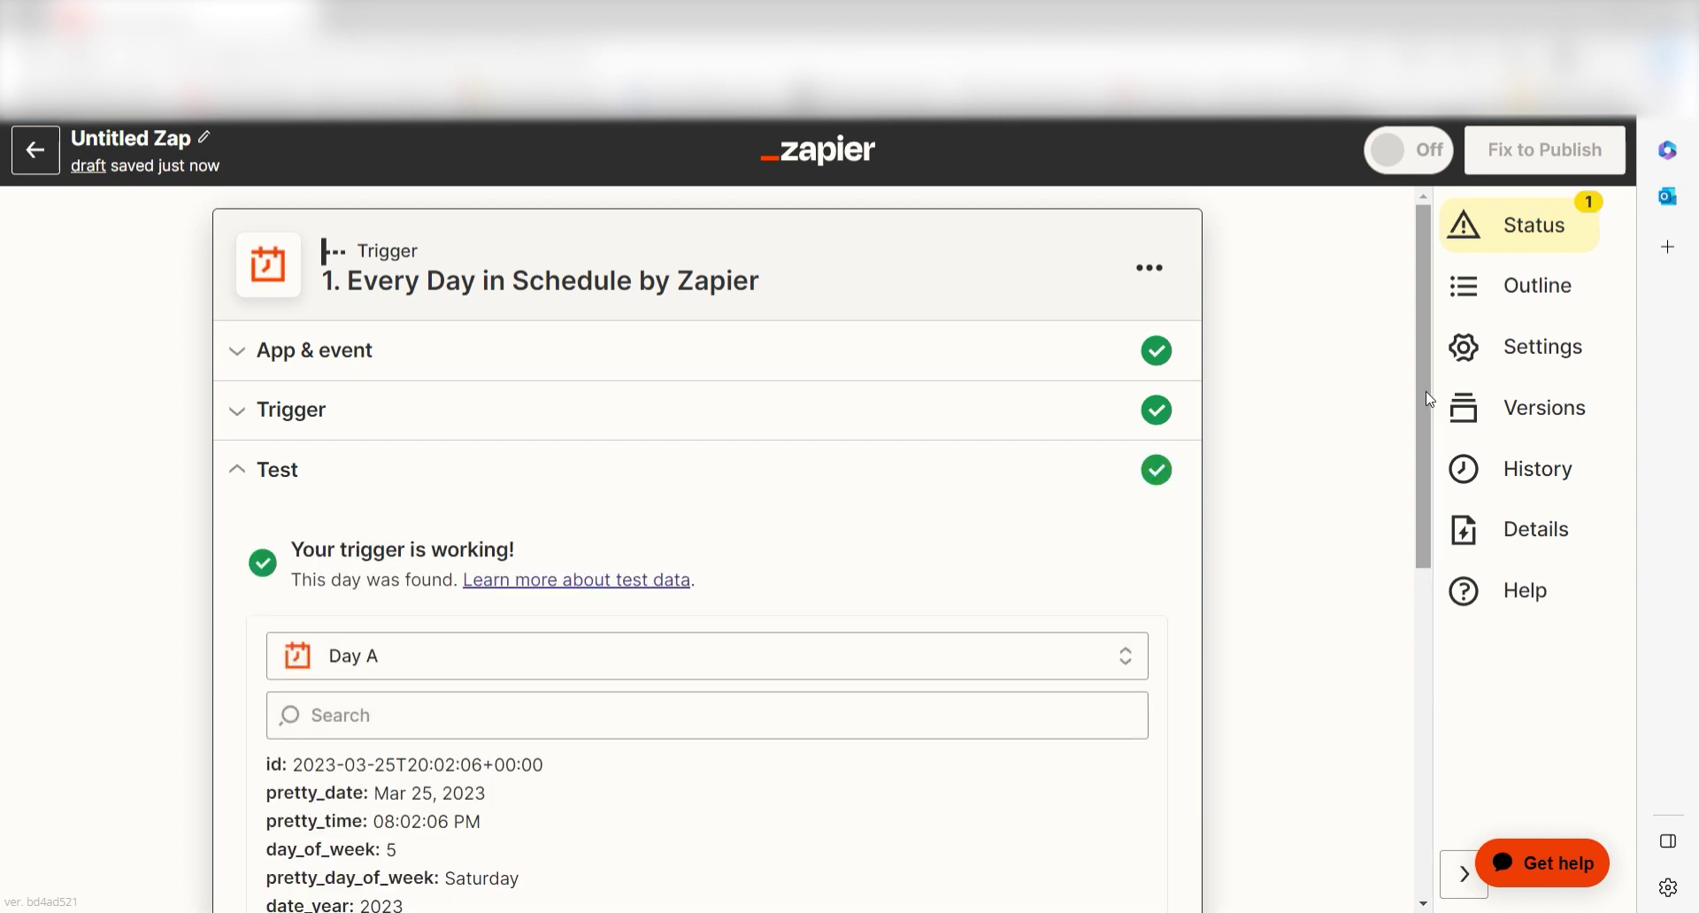
left_click_drag(1426, 392, 1425, 564)
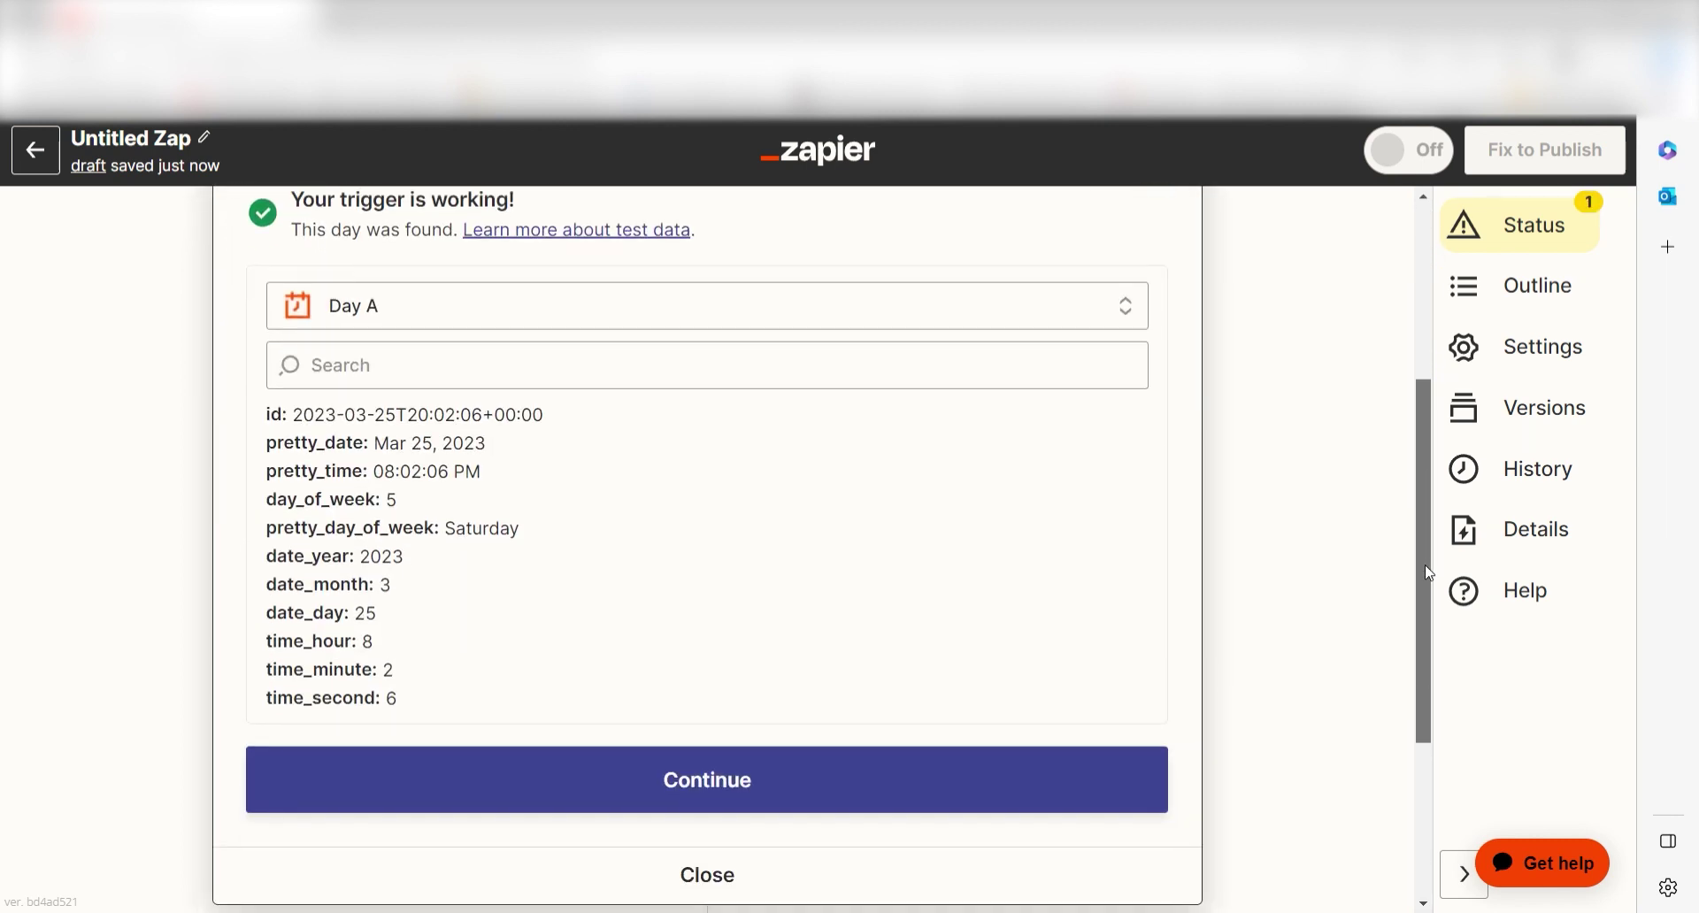
Step: Continue through the Slack status action and send a test status to Slack
left_click(876, 781)
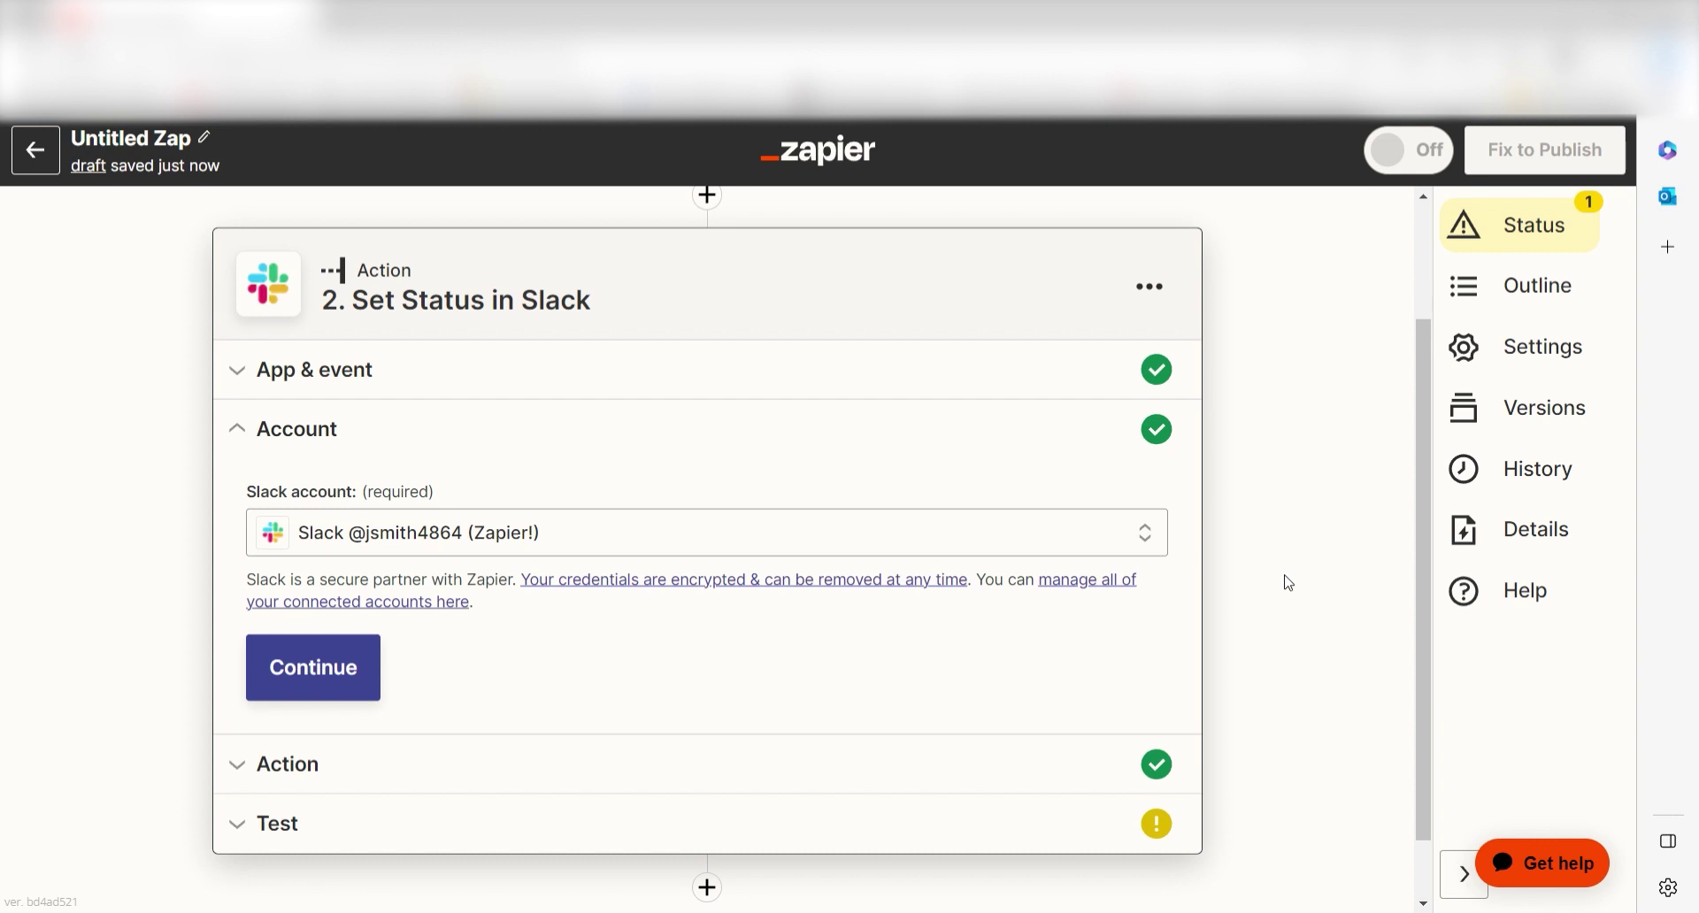
left_click(311, 687)
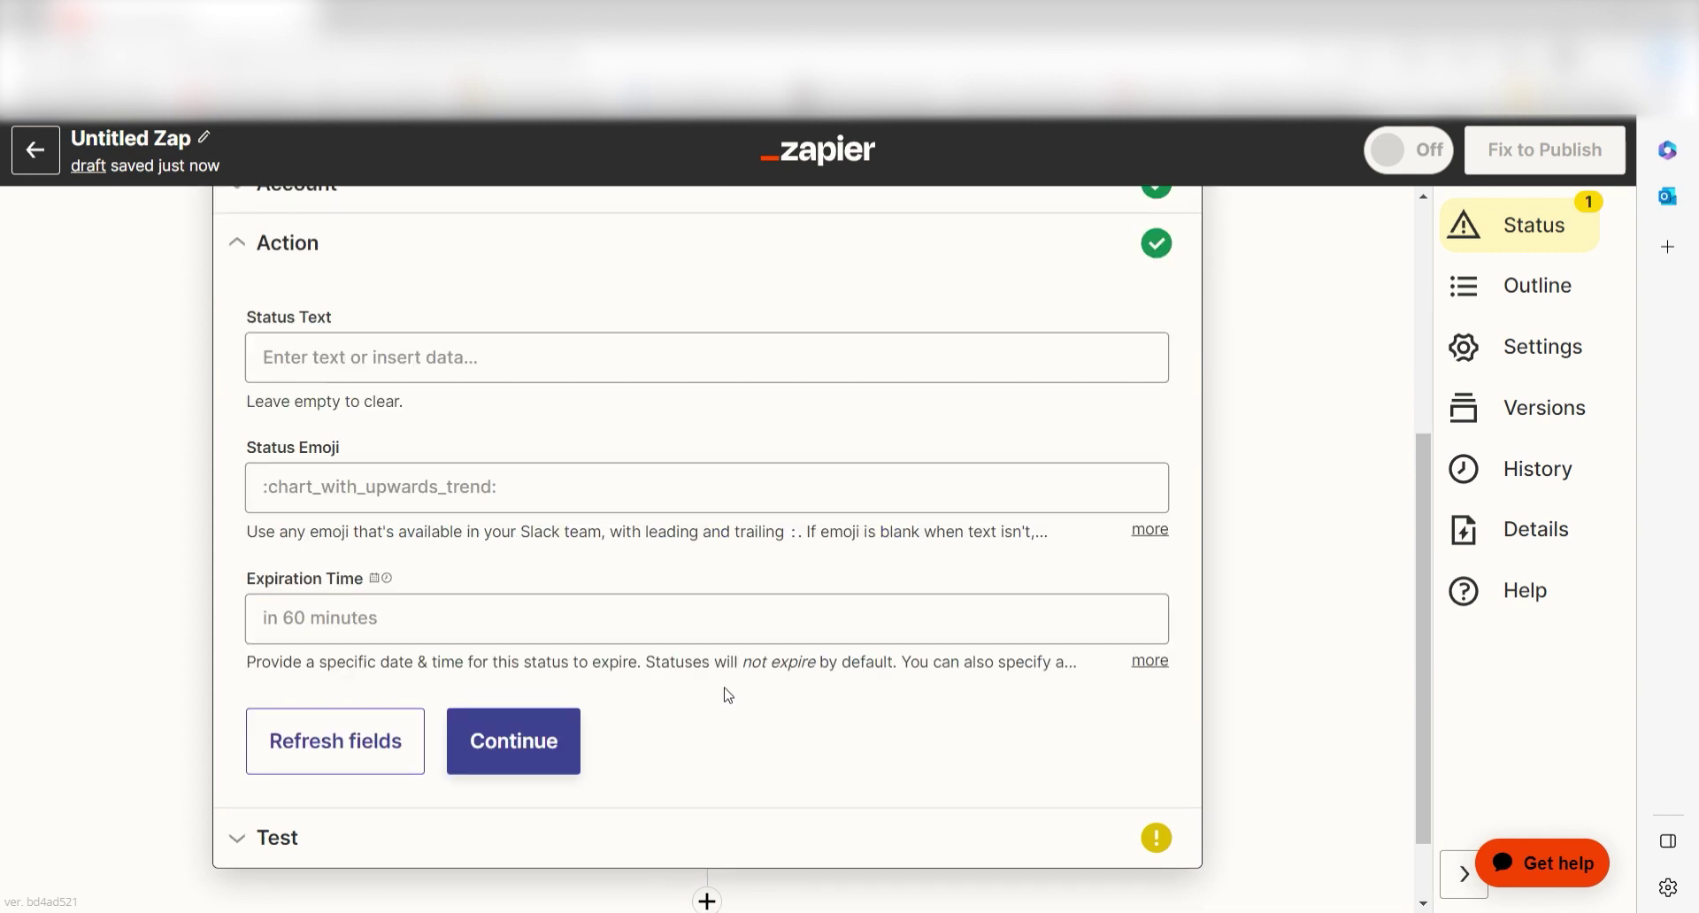
left_click(565, 768)
left_click(517, 769)
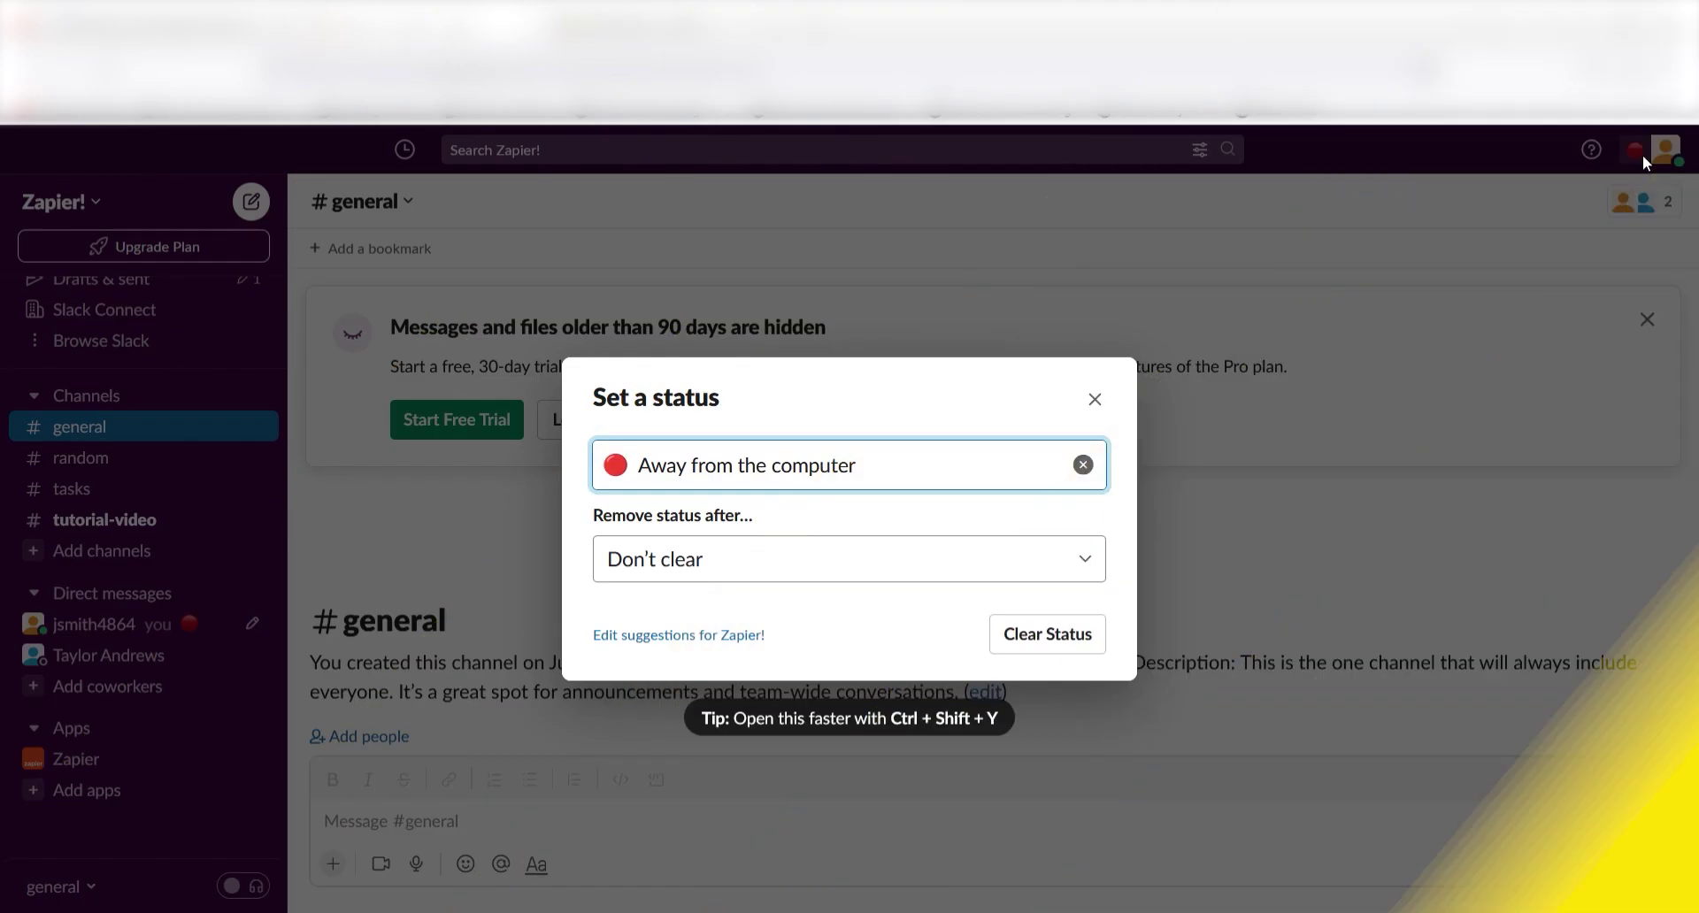
Step: Close Slack's Set a status window showing 'Away from the computer'
left_click(1099, 403)
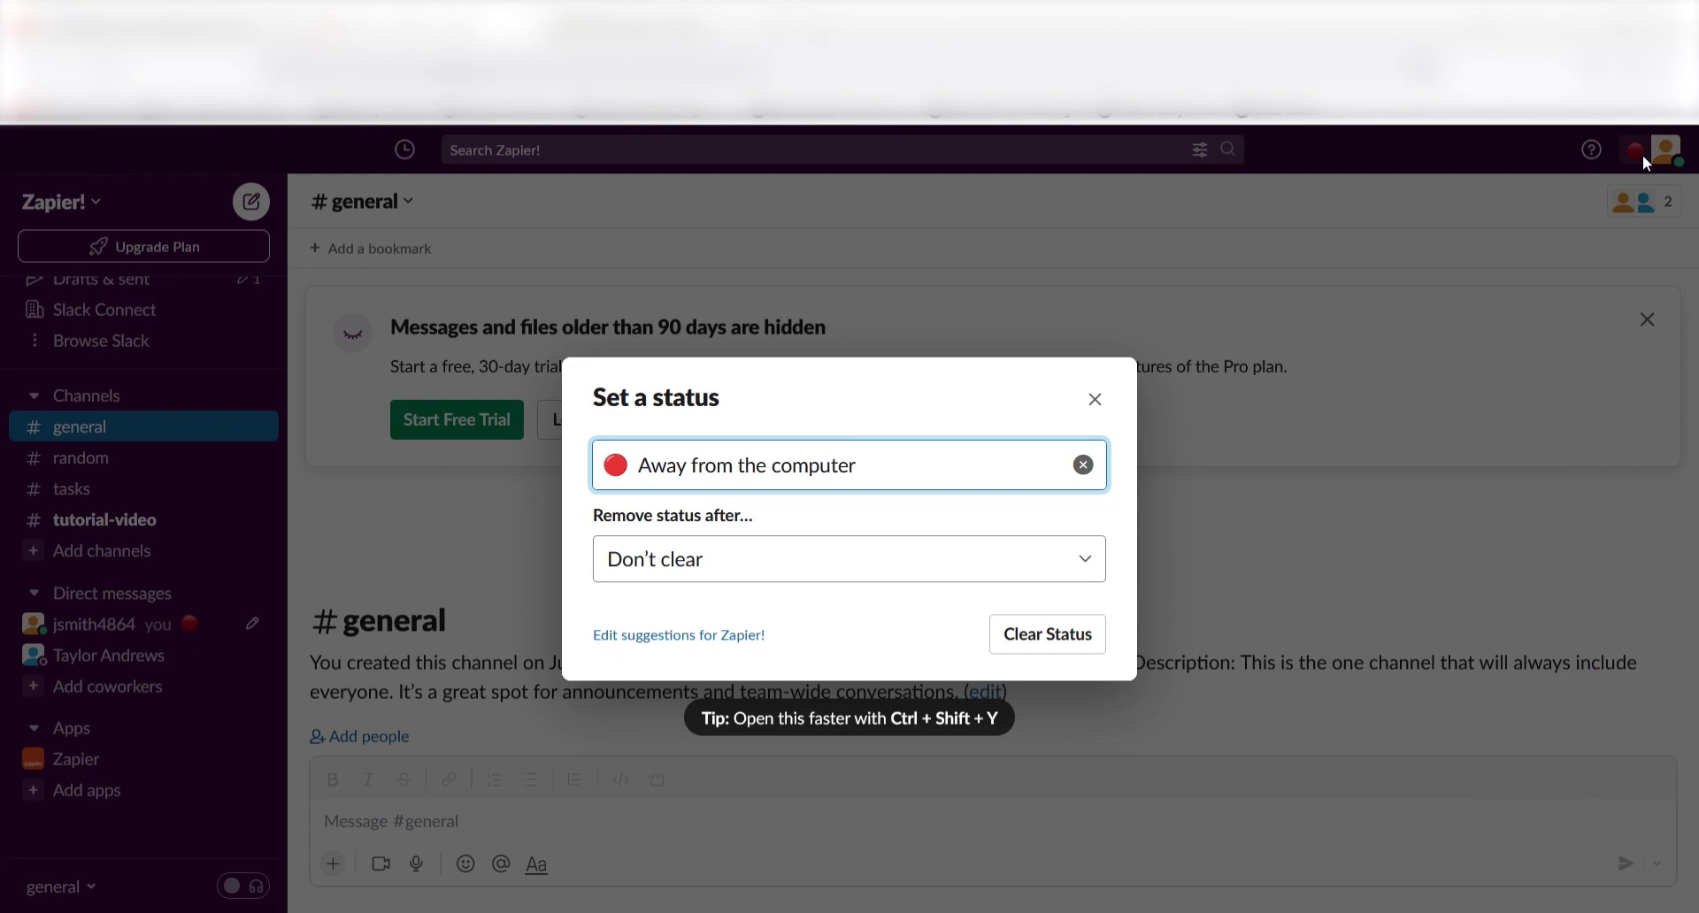
left_click(1099, 401)
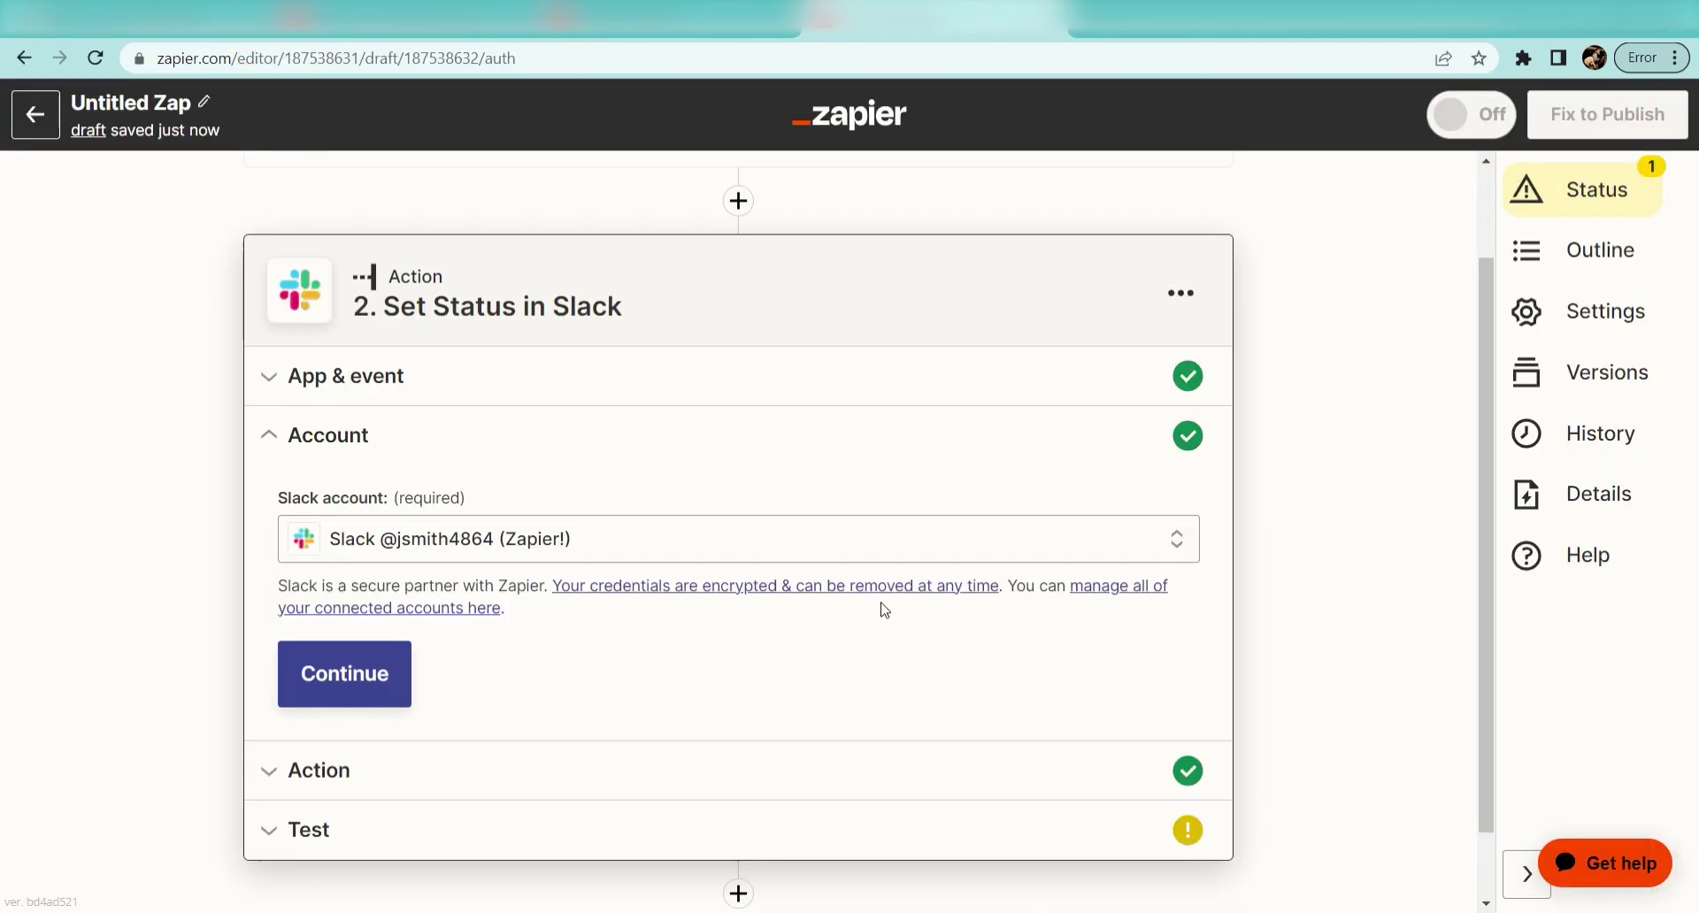
Step: Enter status text 'Away from the computer' and status emoji ':red_circle:' in the Slack step
left_click(337, 672)
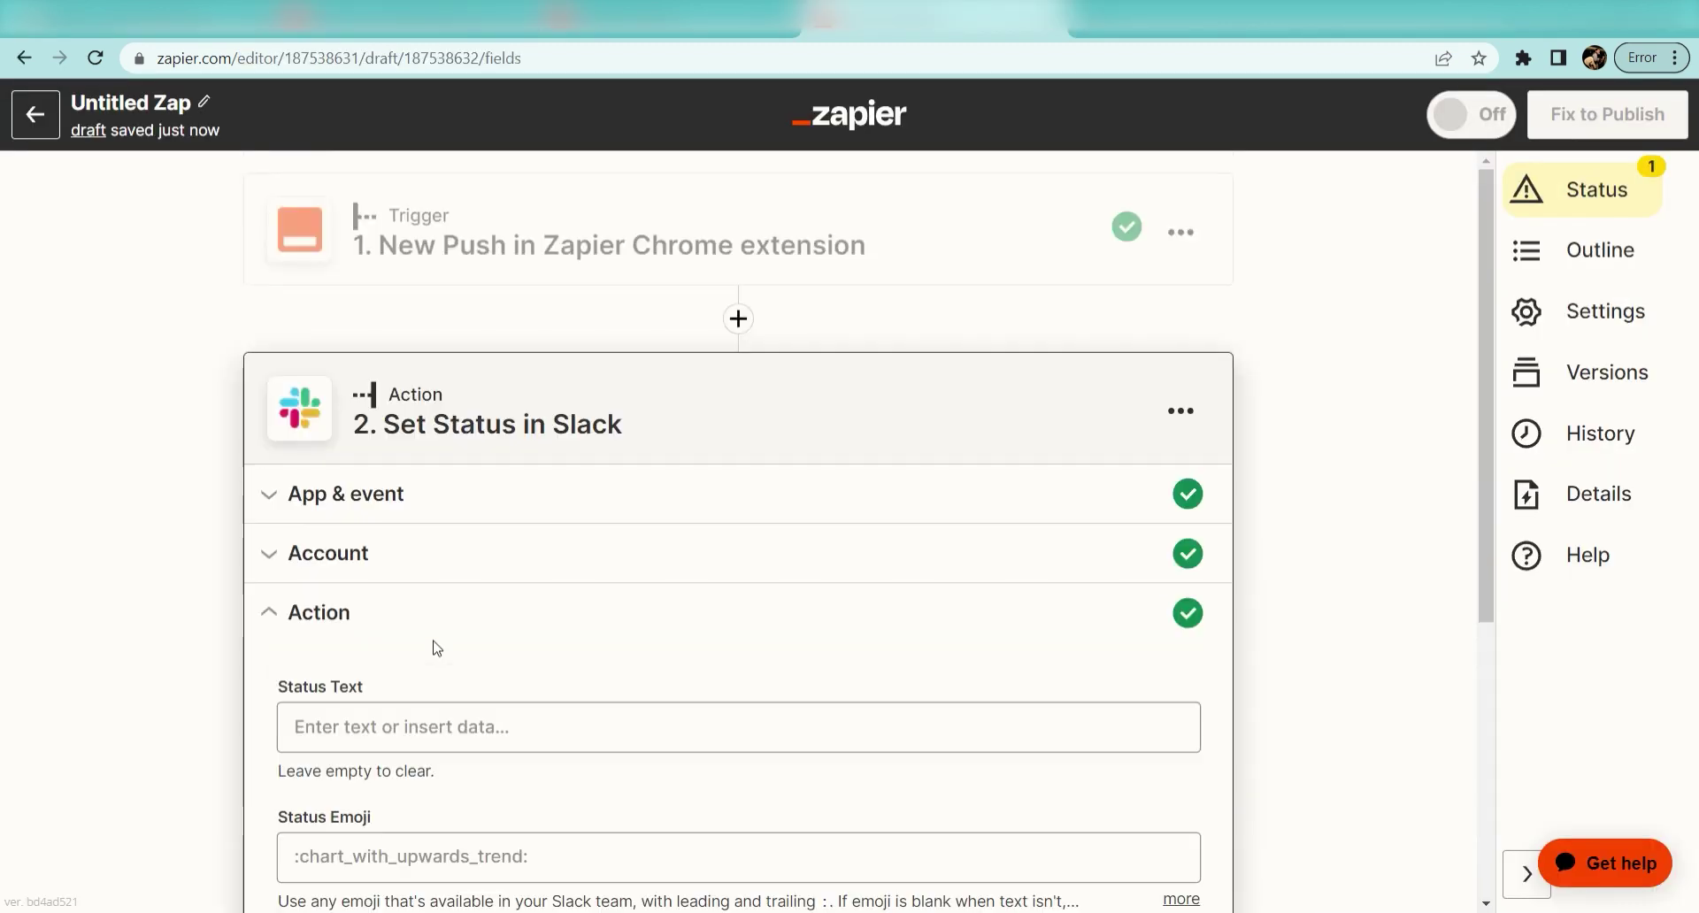
left_click(1009, 546)
type("Away from the computer")
left_click(1245, 558)
left_click(774, 682)
type(":red_circle")
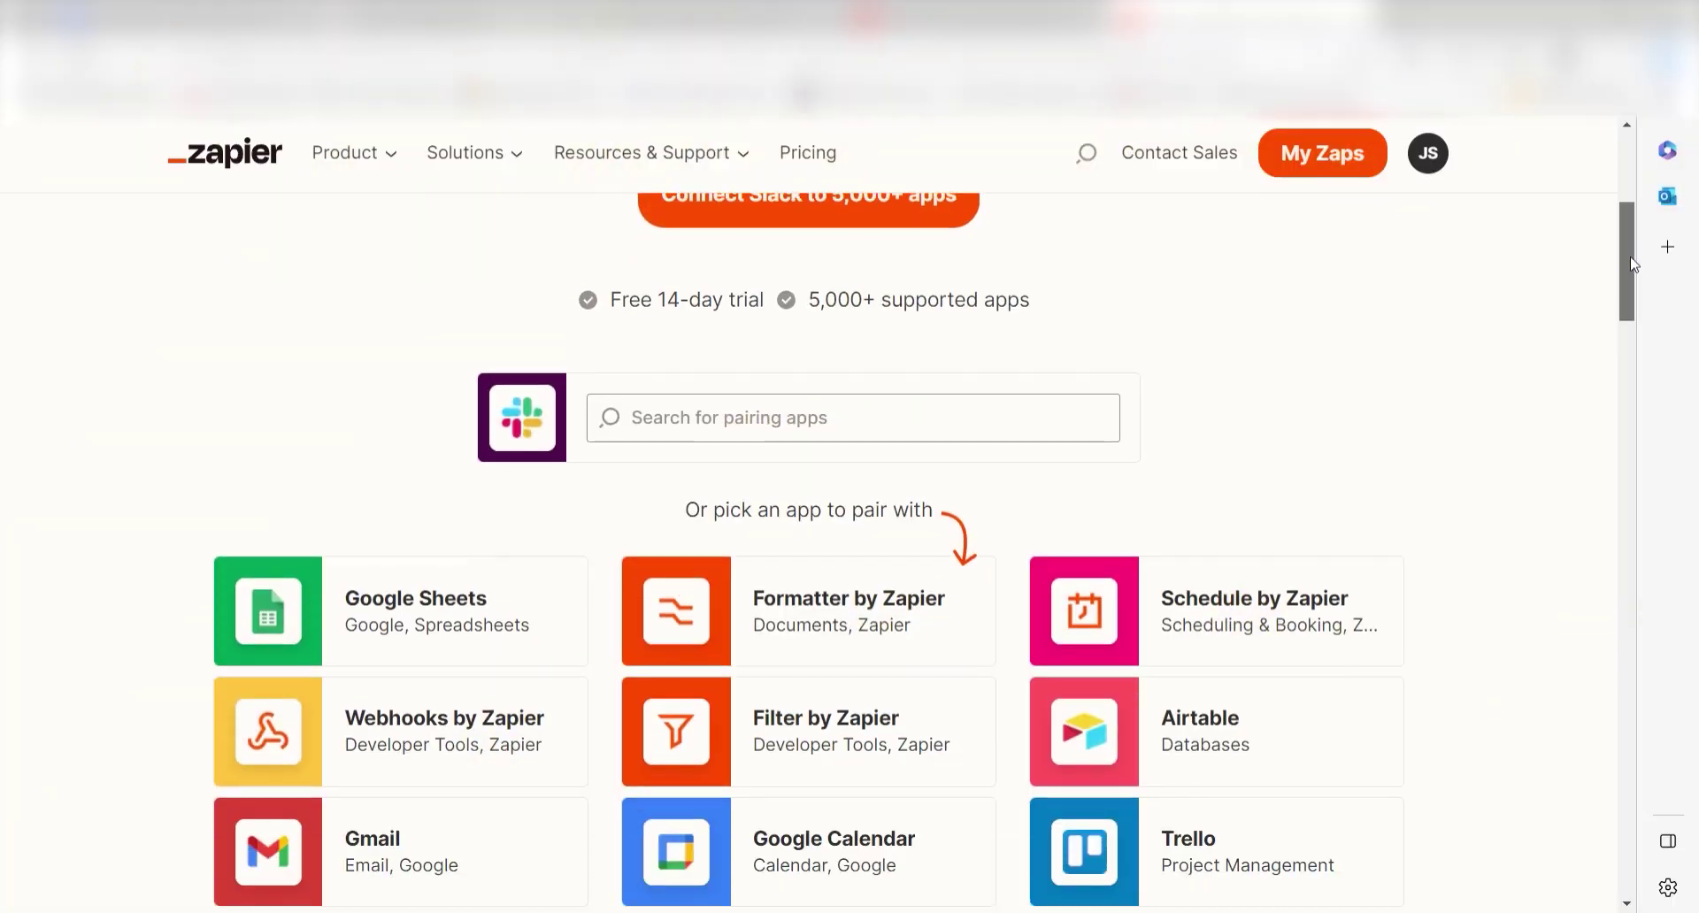
Step: Expand the Amazon Alexa trigger step to show its trigger phrase settings
scroll(1638, 307, "down", 2)
left_click_drag(1639, 307, 1655, 513)
left_click_drag(1655, 513, 1575, 534)
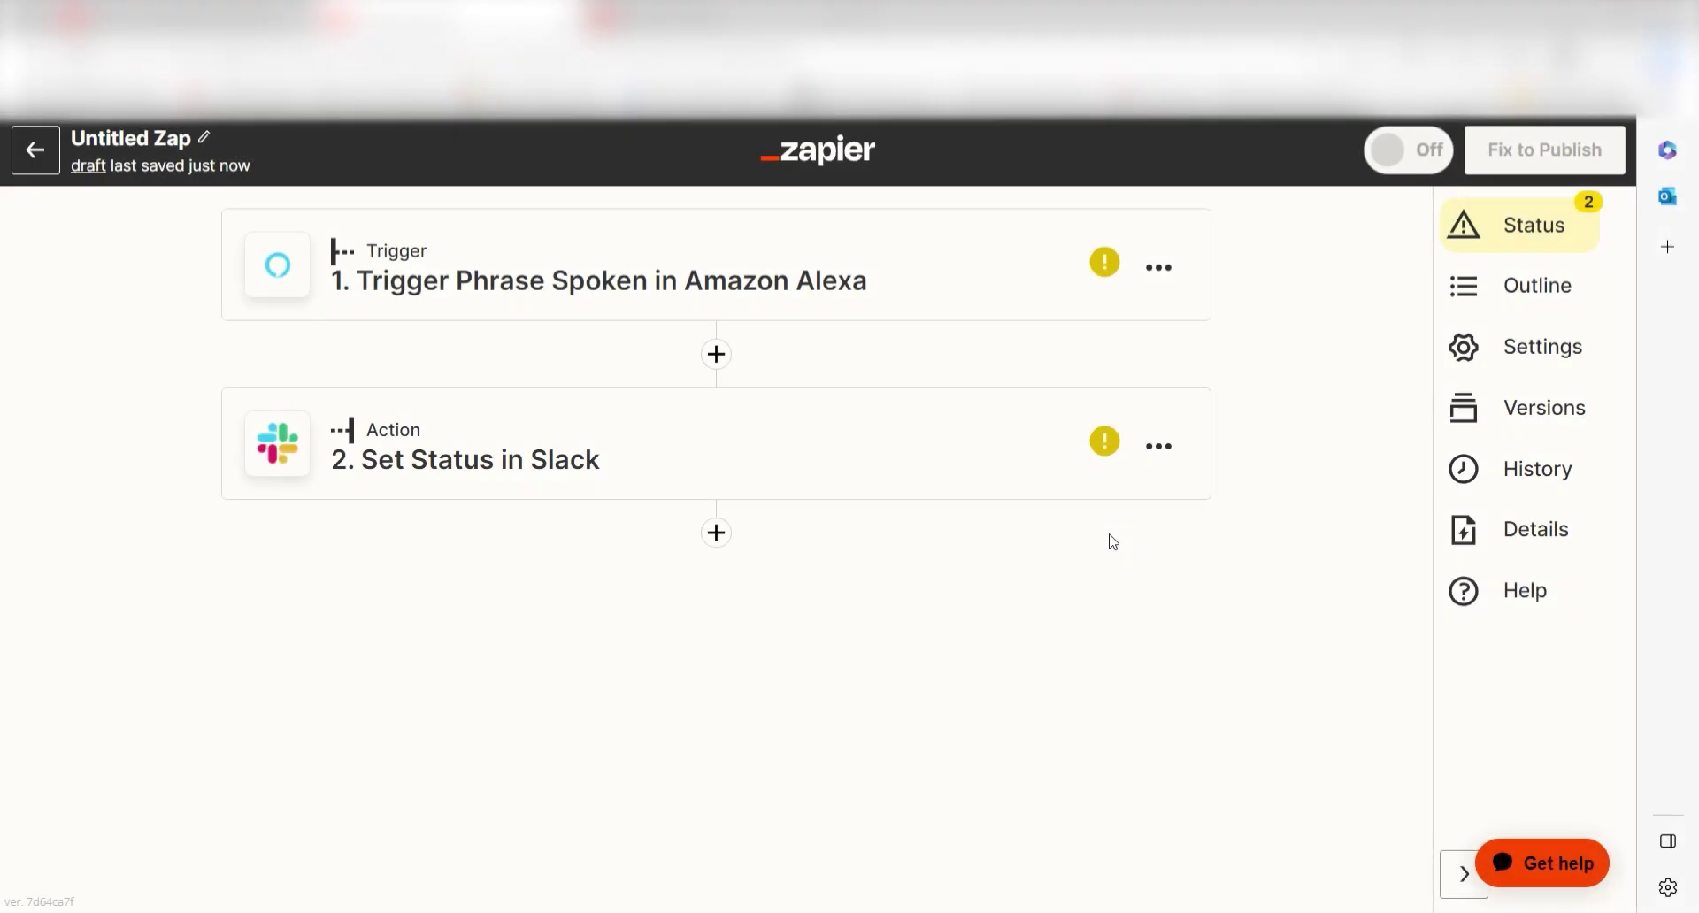
left_click(979, 284)
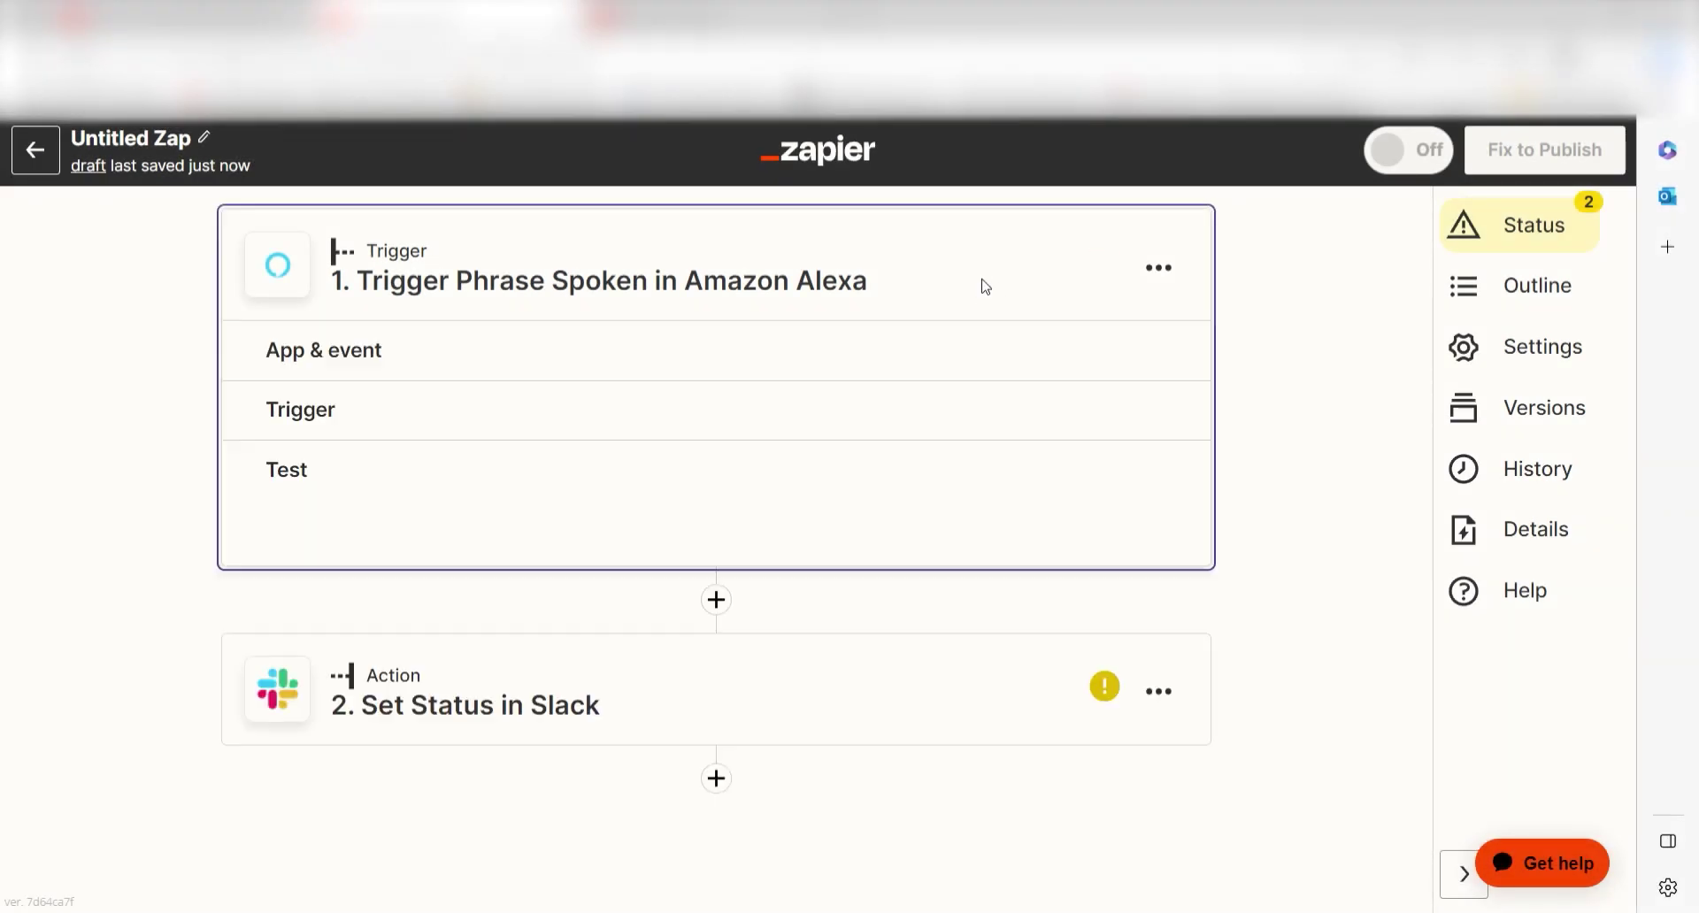
left_click(918, 390)
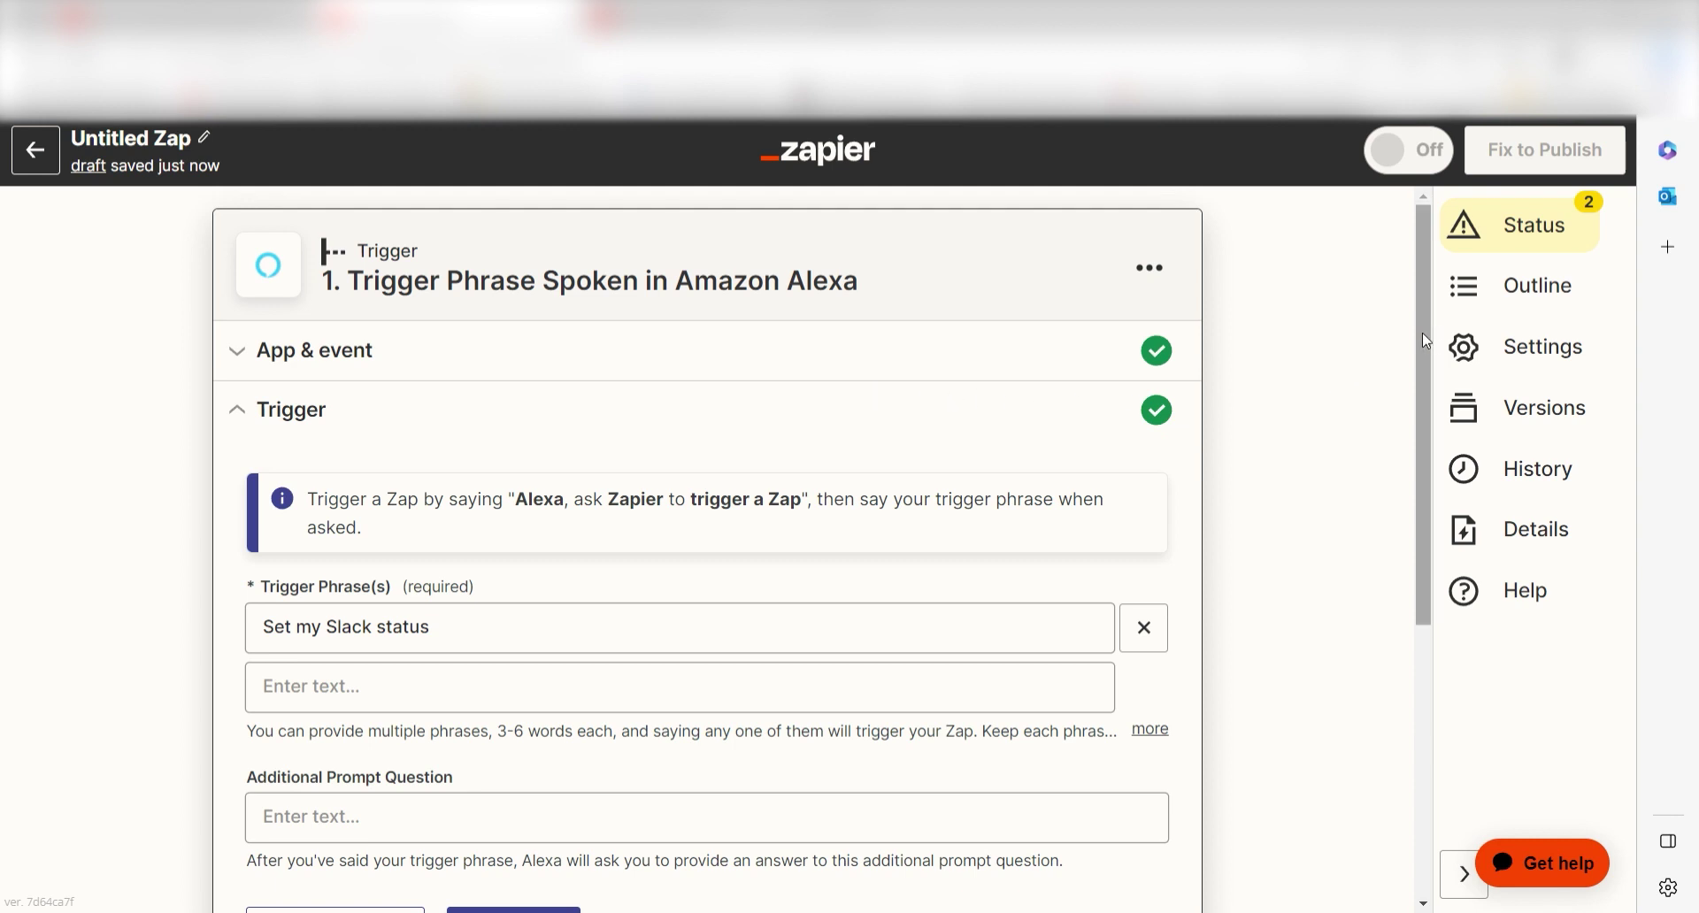
Step: Test the 'Set my Slack status' trigger phrase and continue to the Slack status step
left_click_drag(1421, 333, 1441, 440)
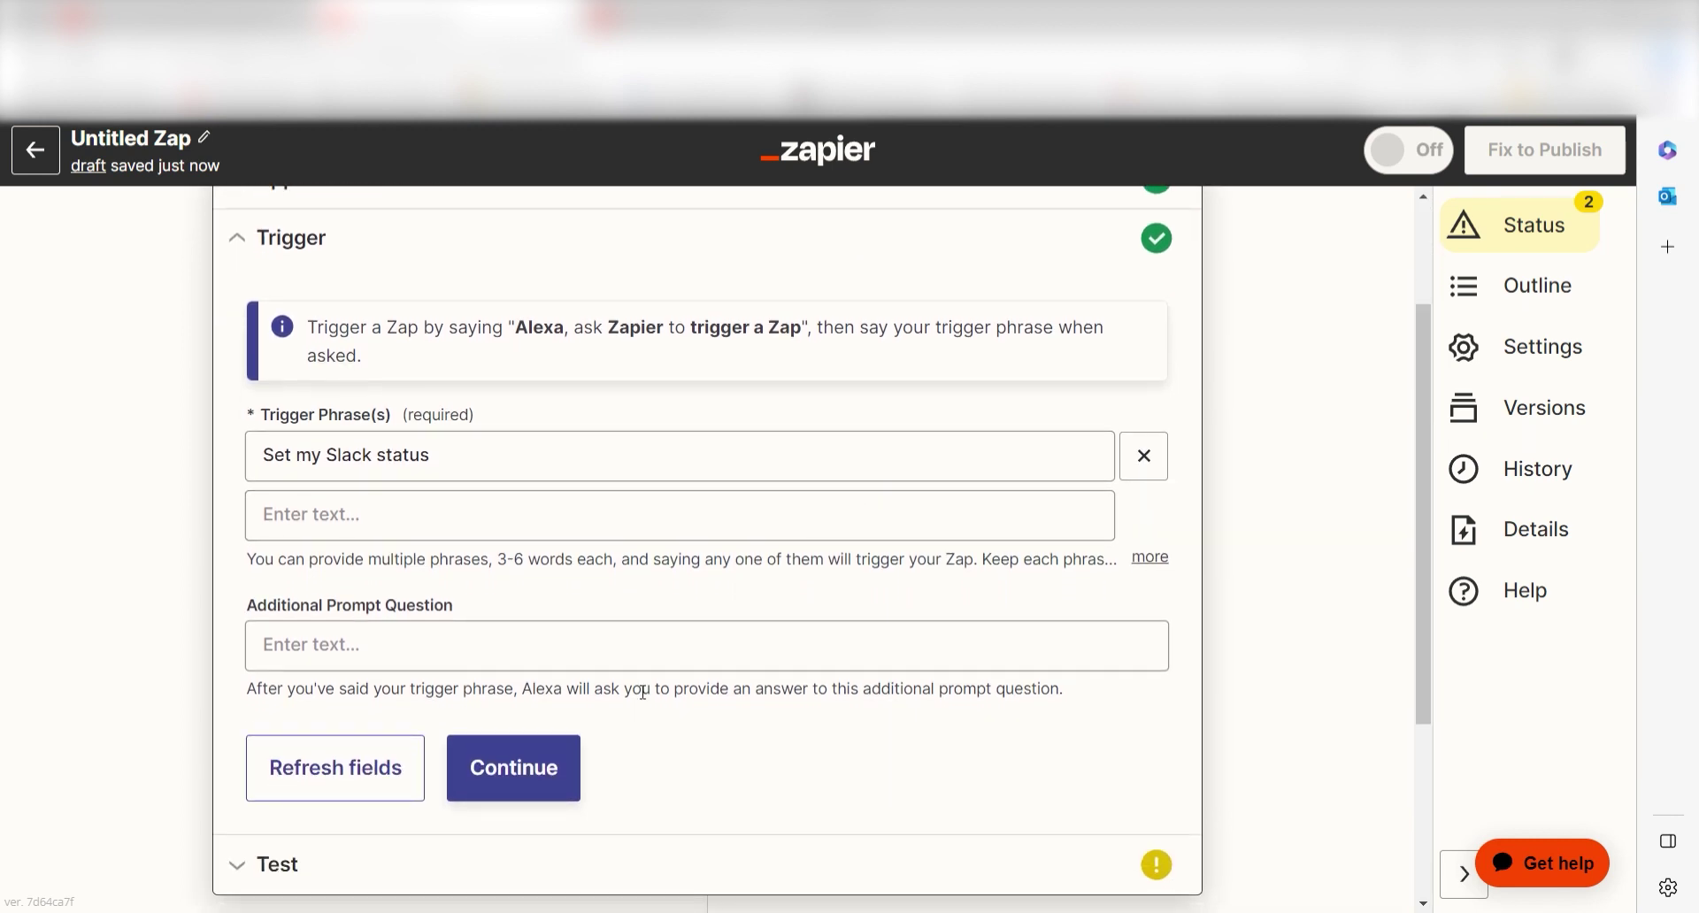
left_click(554, 759)
left_click(714, 680)
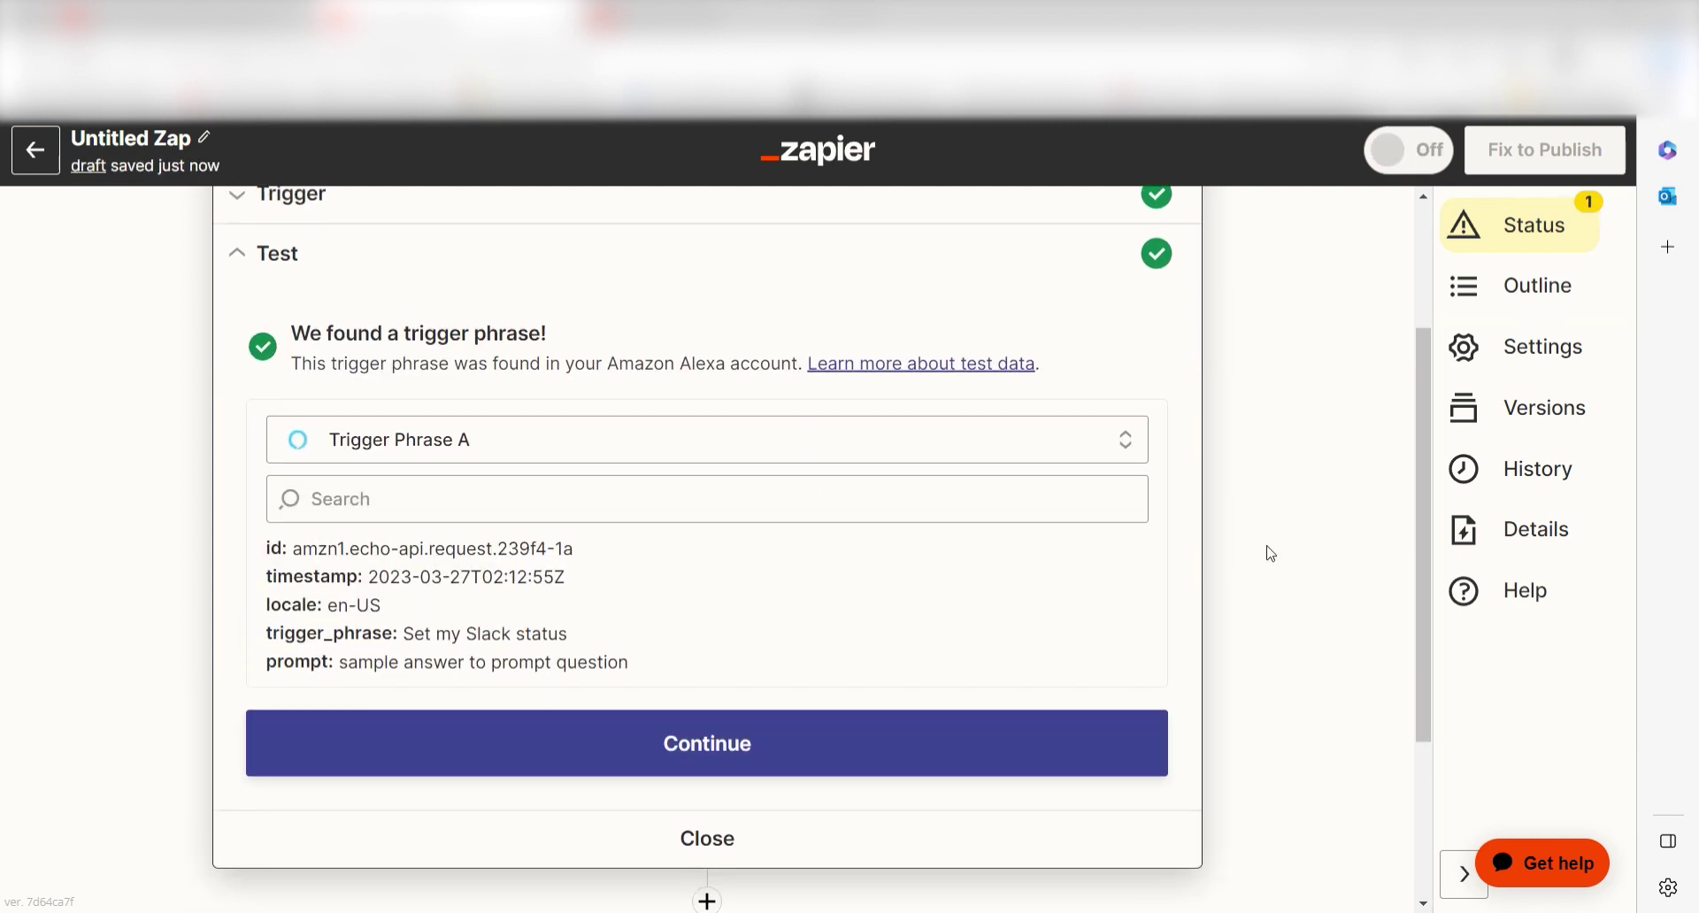
left_click(917, 719)
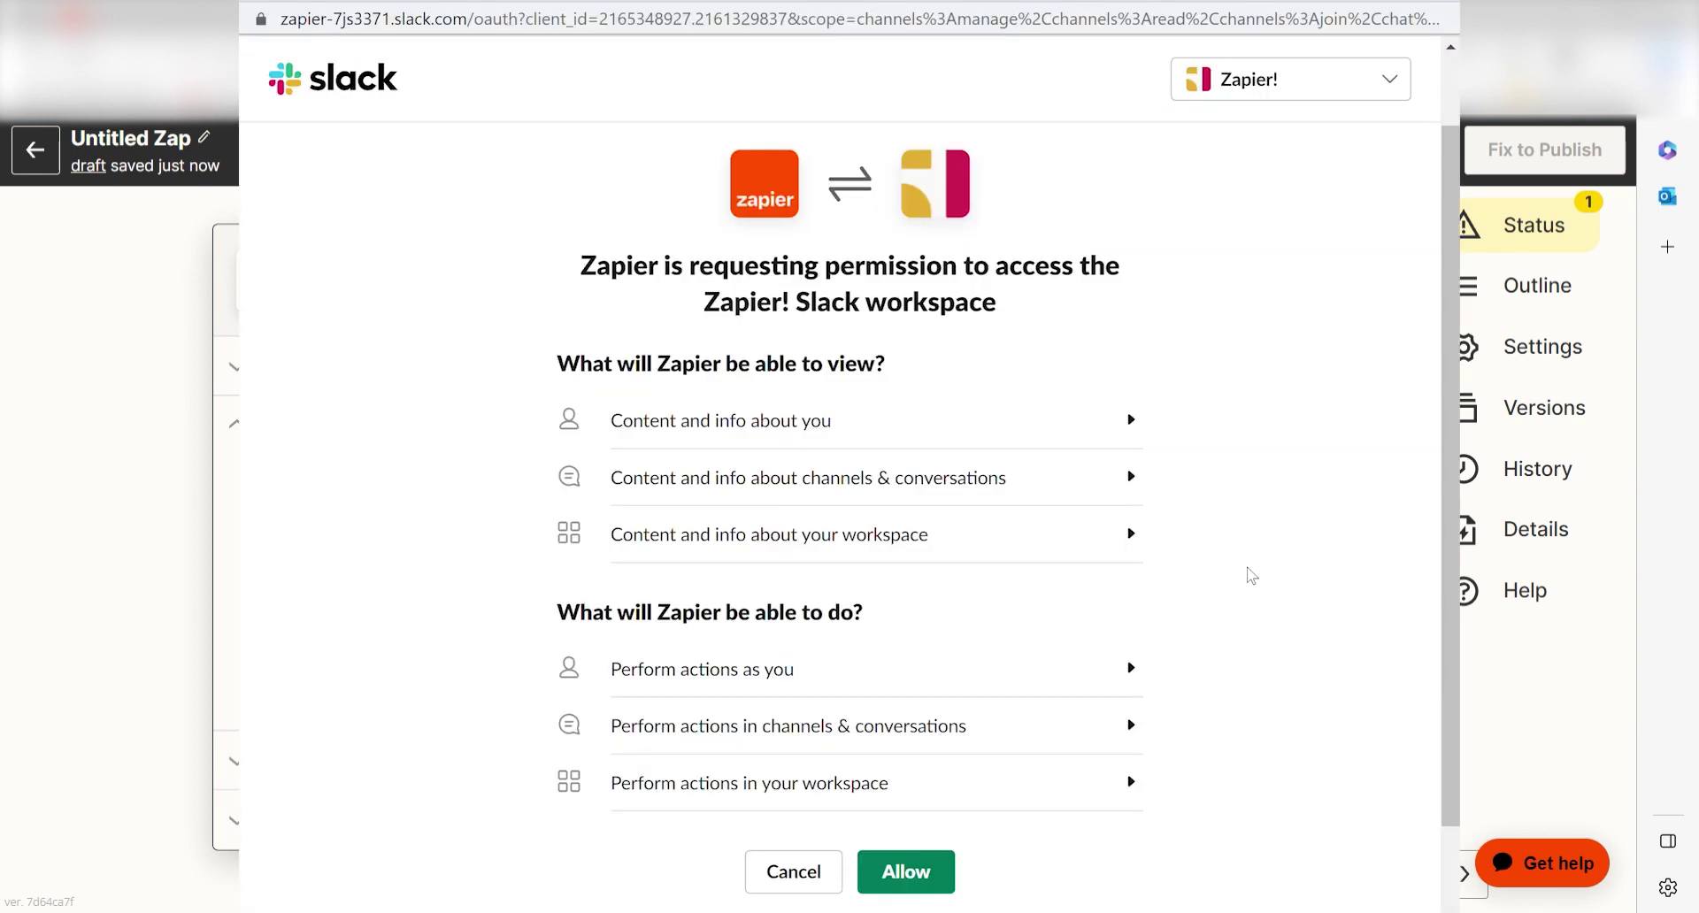
Step: Allow Zapier access to the Zapier! Slack workspace and confirm the connected account
scroll(1168, 425, "down", 2)
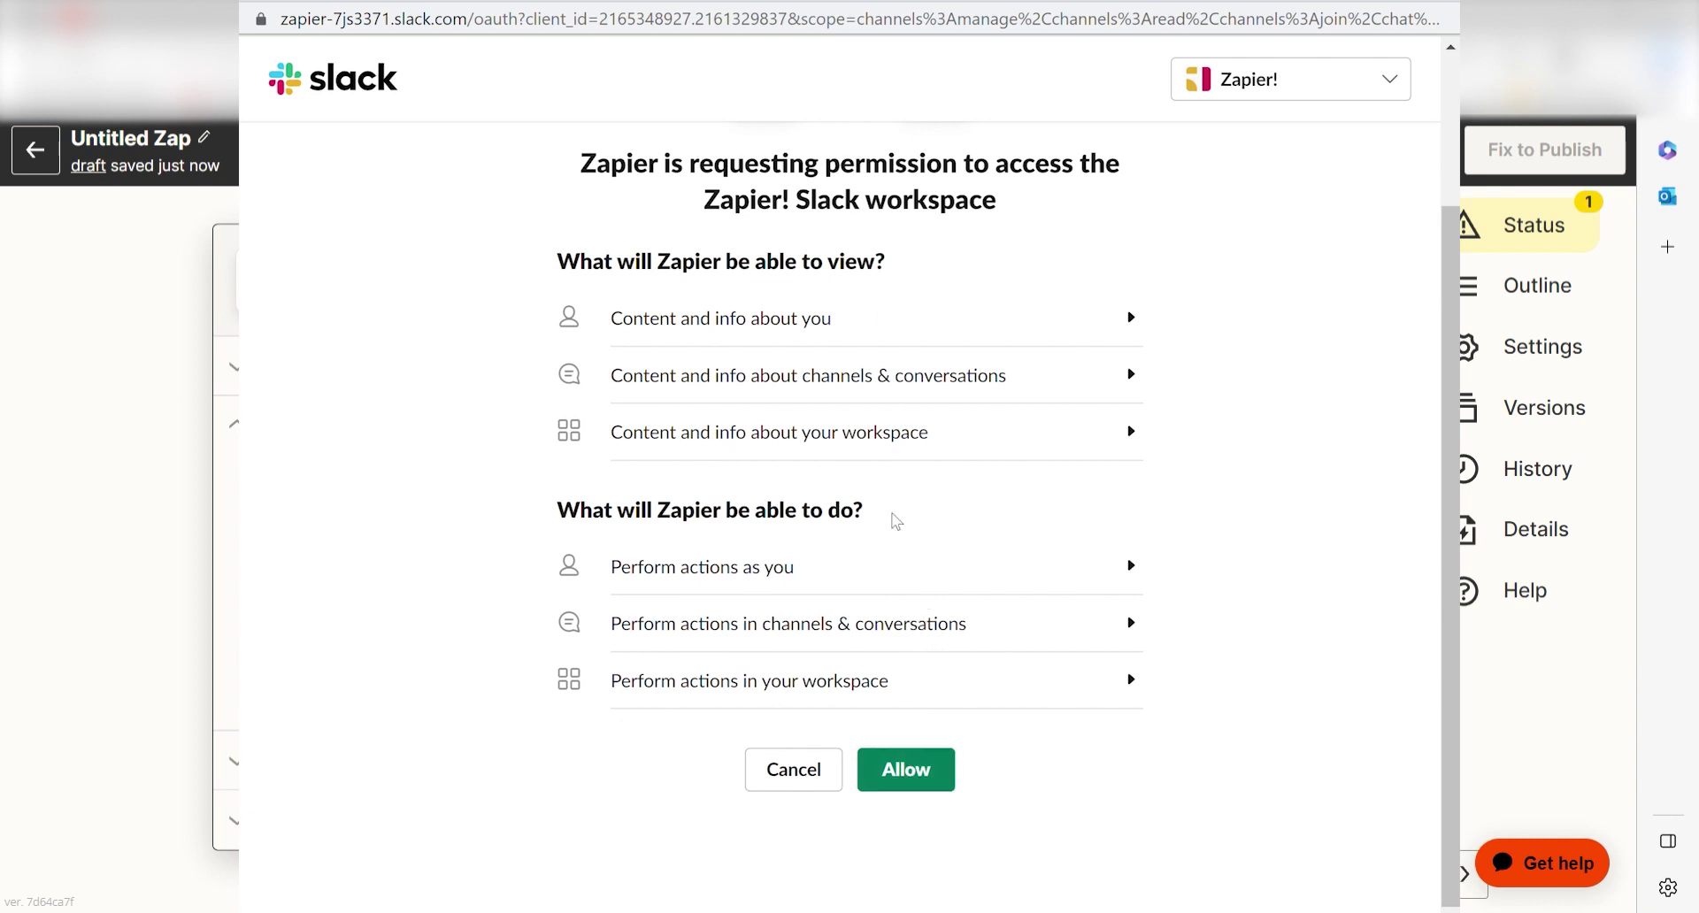
left_click(912, 784)
left_click(332, 666)
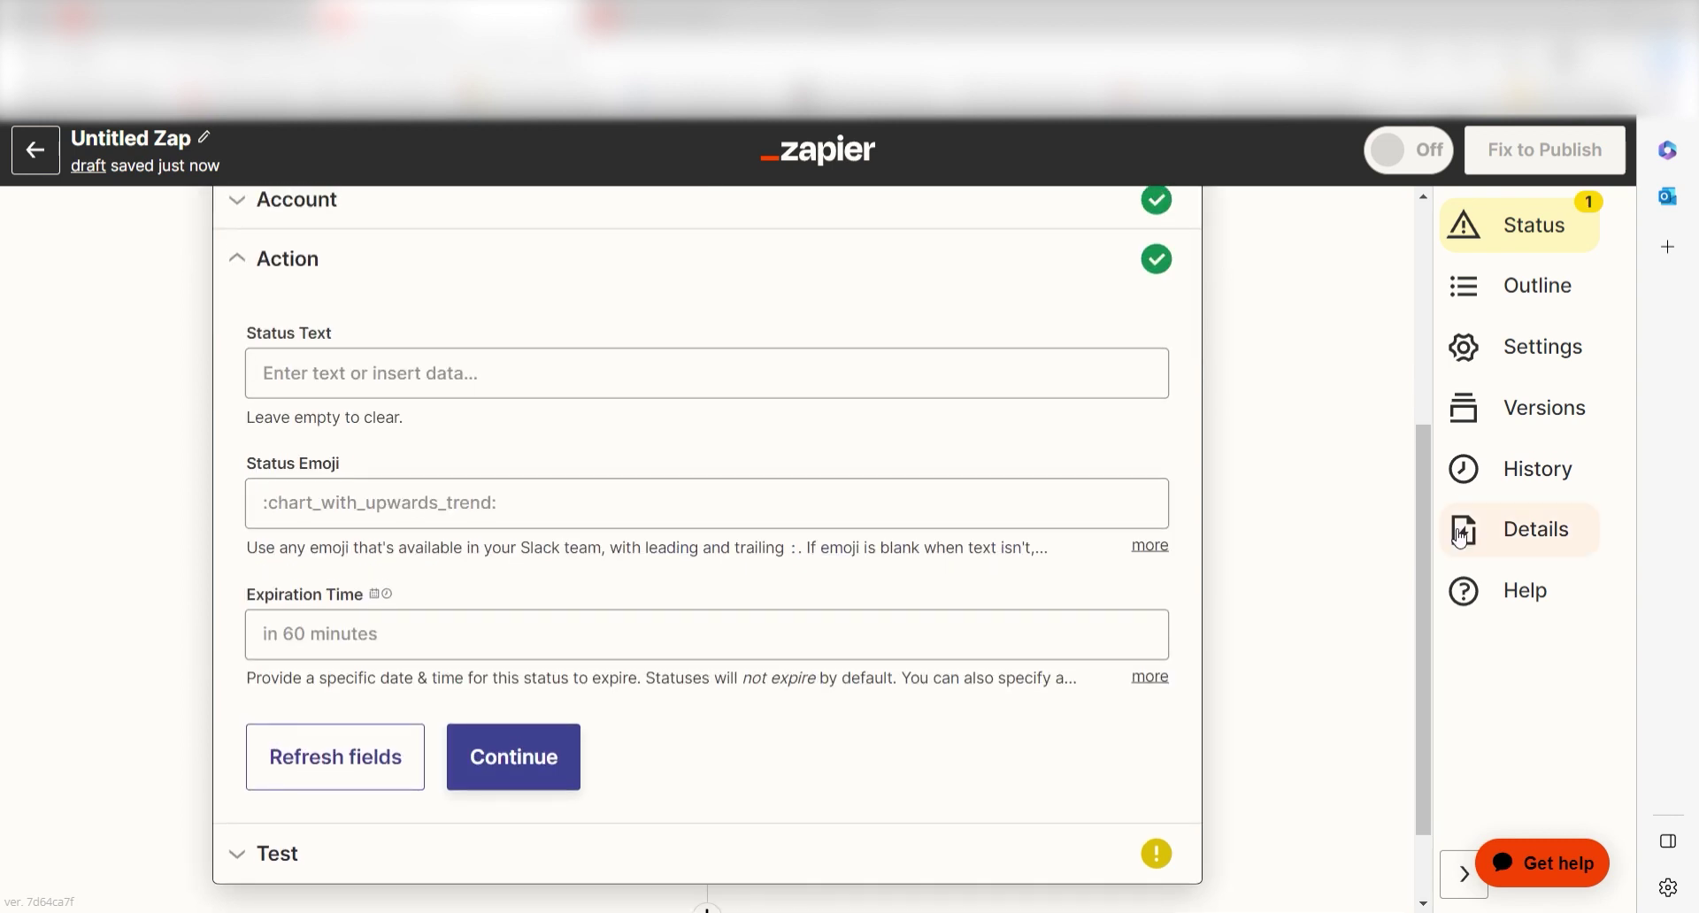
Step: Use the Alexa '1. Prompt' answer as status text and ':watermelon:' as status emoji
left_click(433, 354)
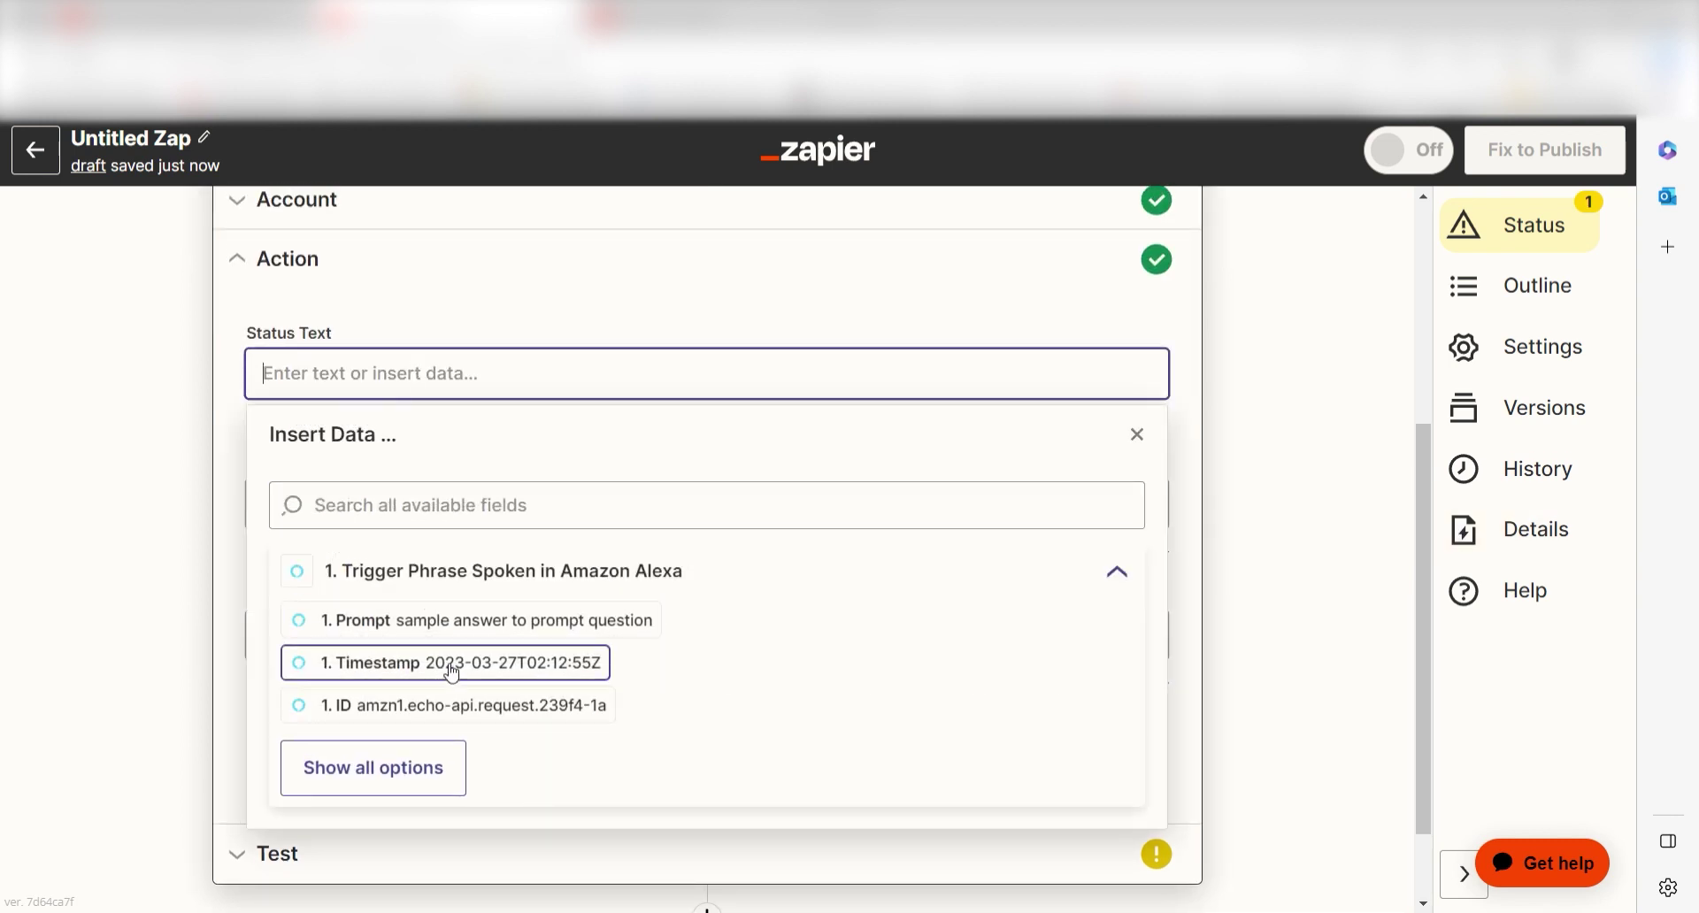
left_click(461, 620)
left_click(1268, 450)
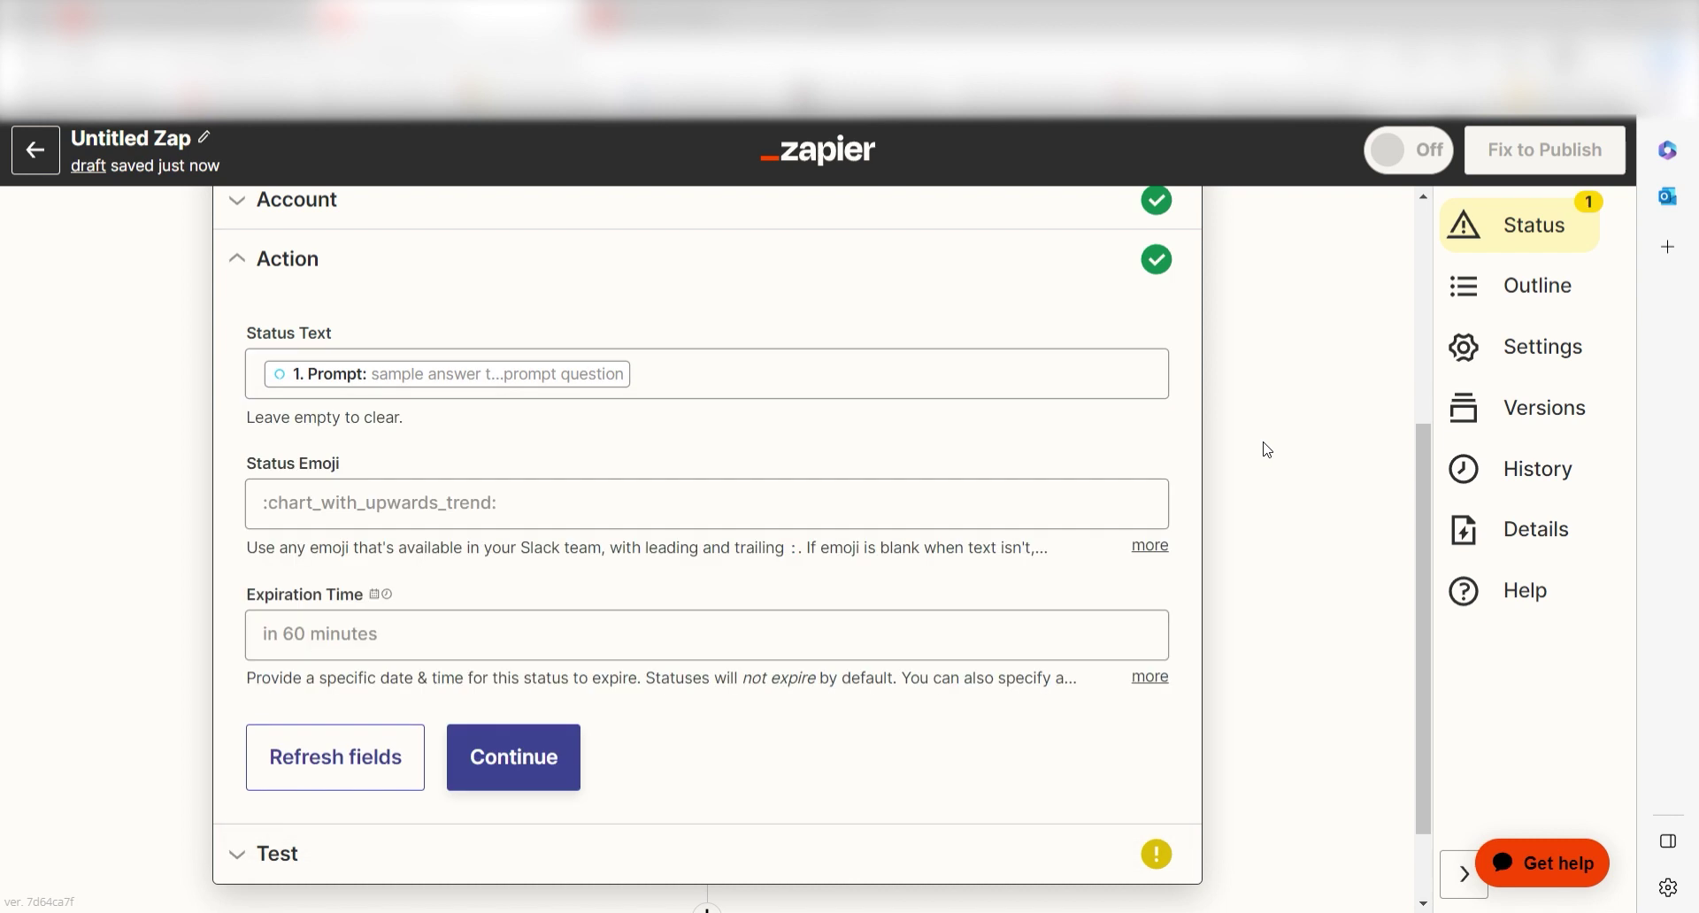
left_click(614, 502)
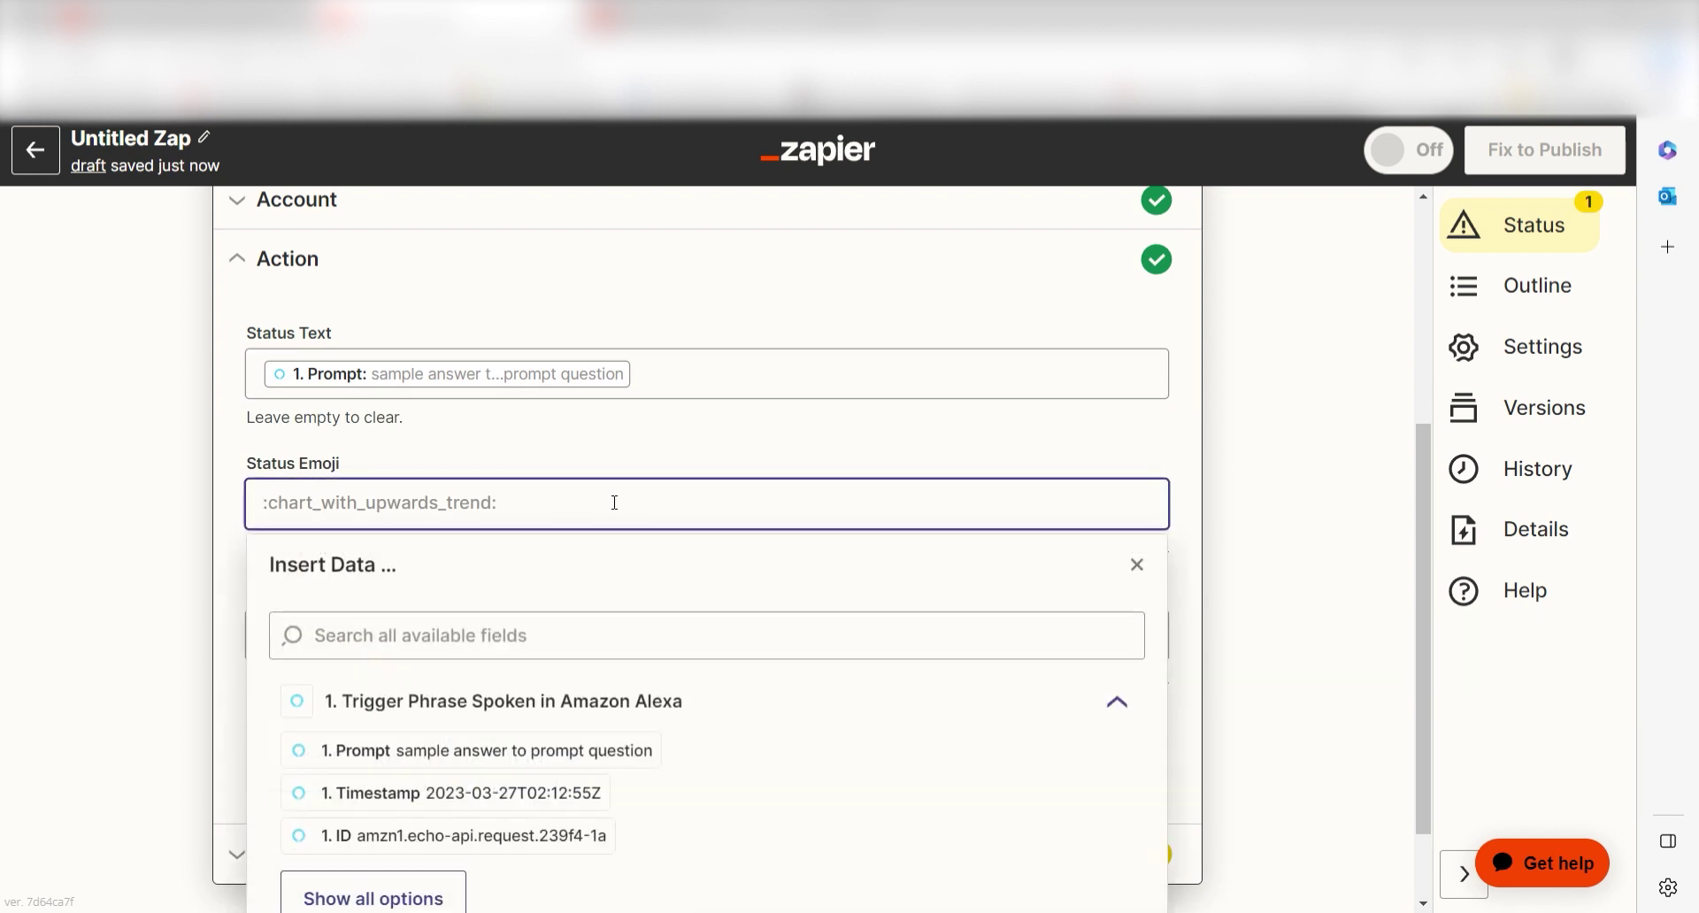
type(":waterme")
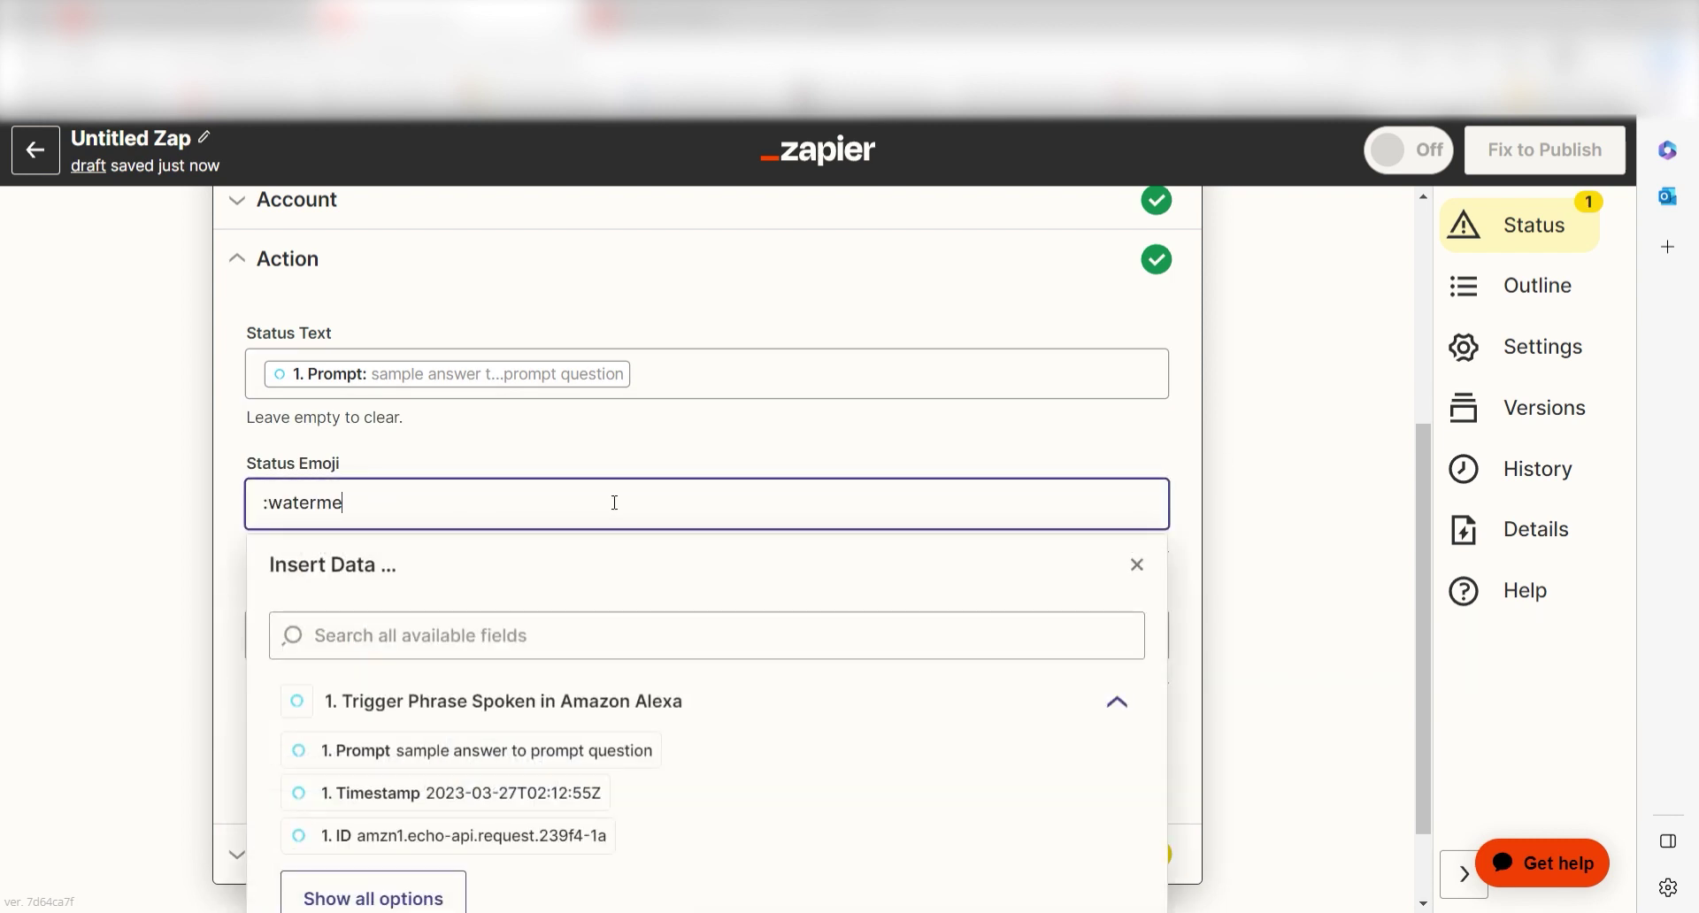
type("lon:")
left_click(1303, 510)
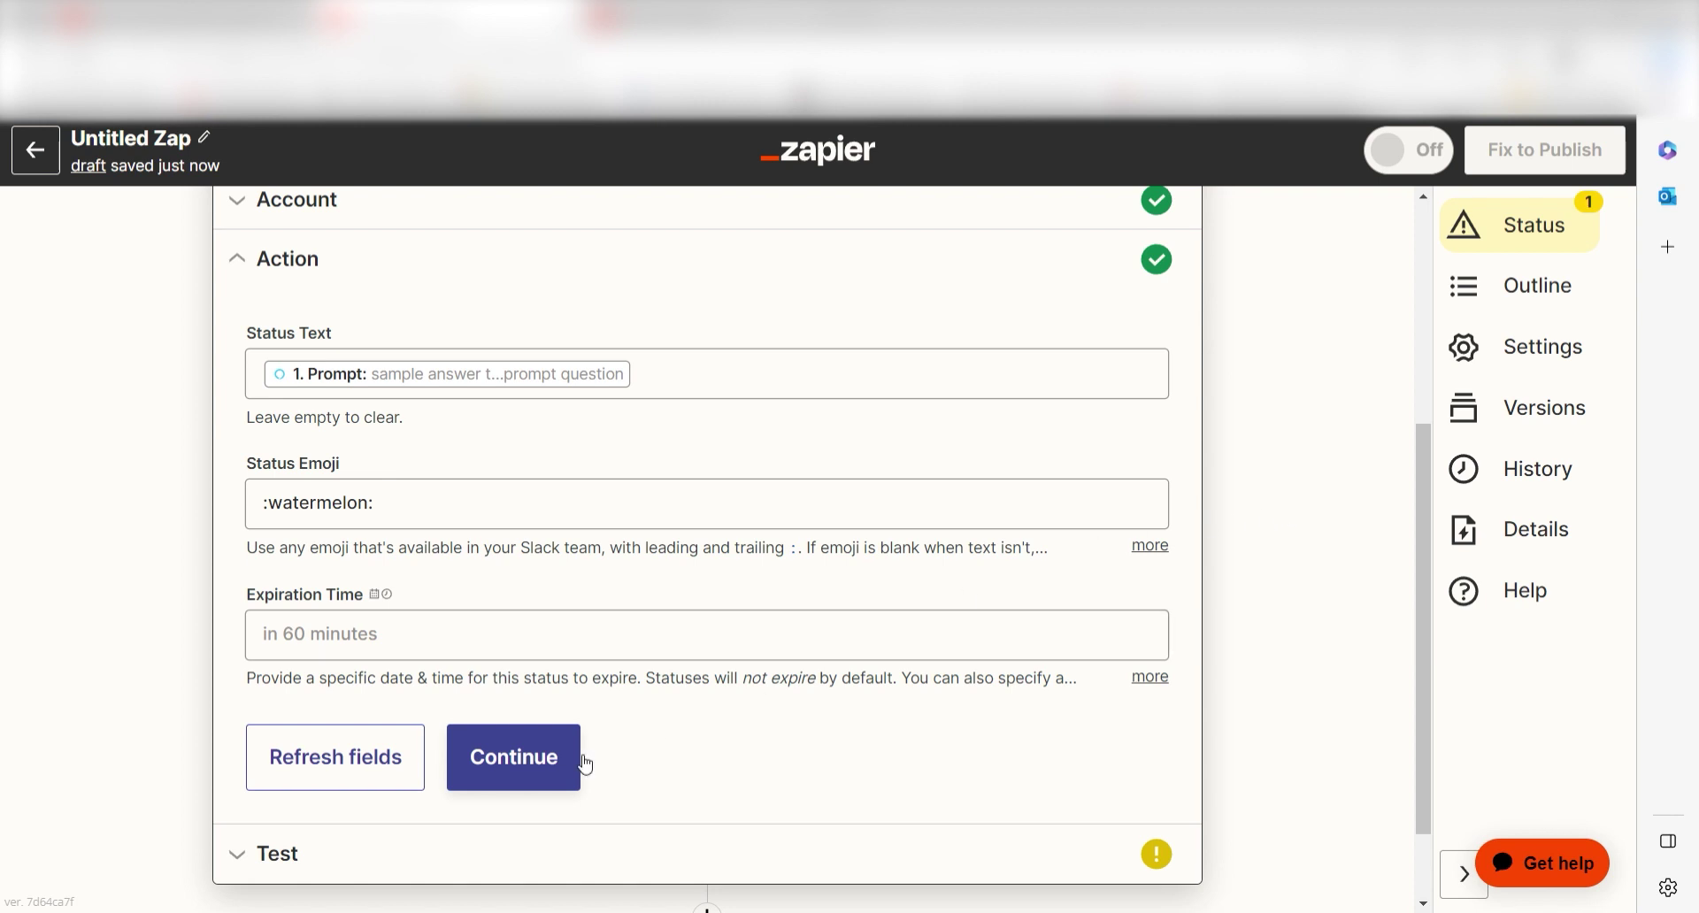
left_click(524, 761)
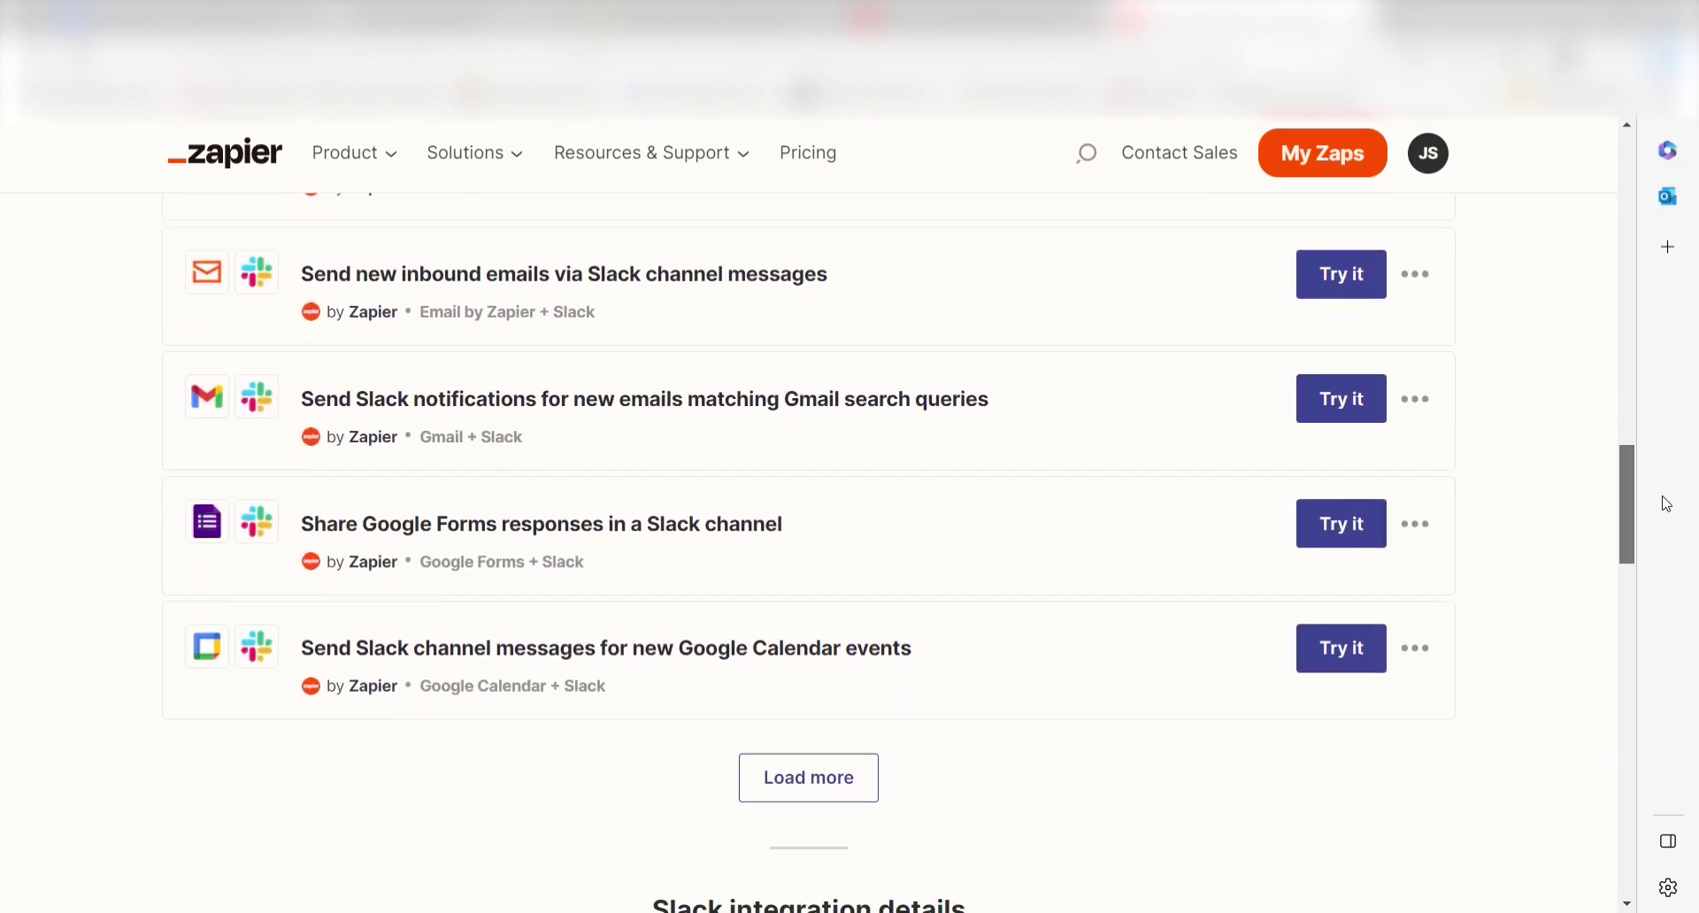
Step: Load more Slack Zap templates, then scroll back to the top of the page
left_click(809, 562)
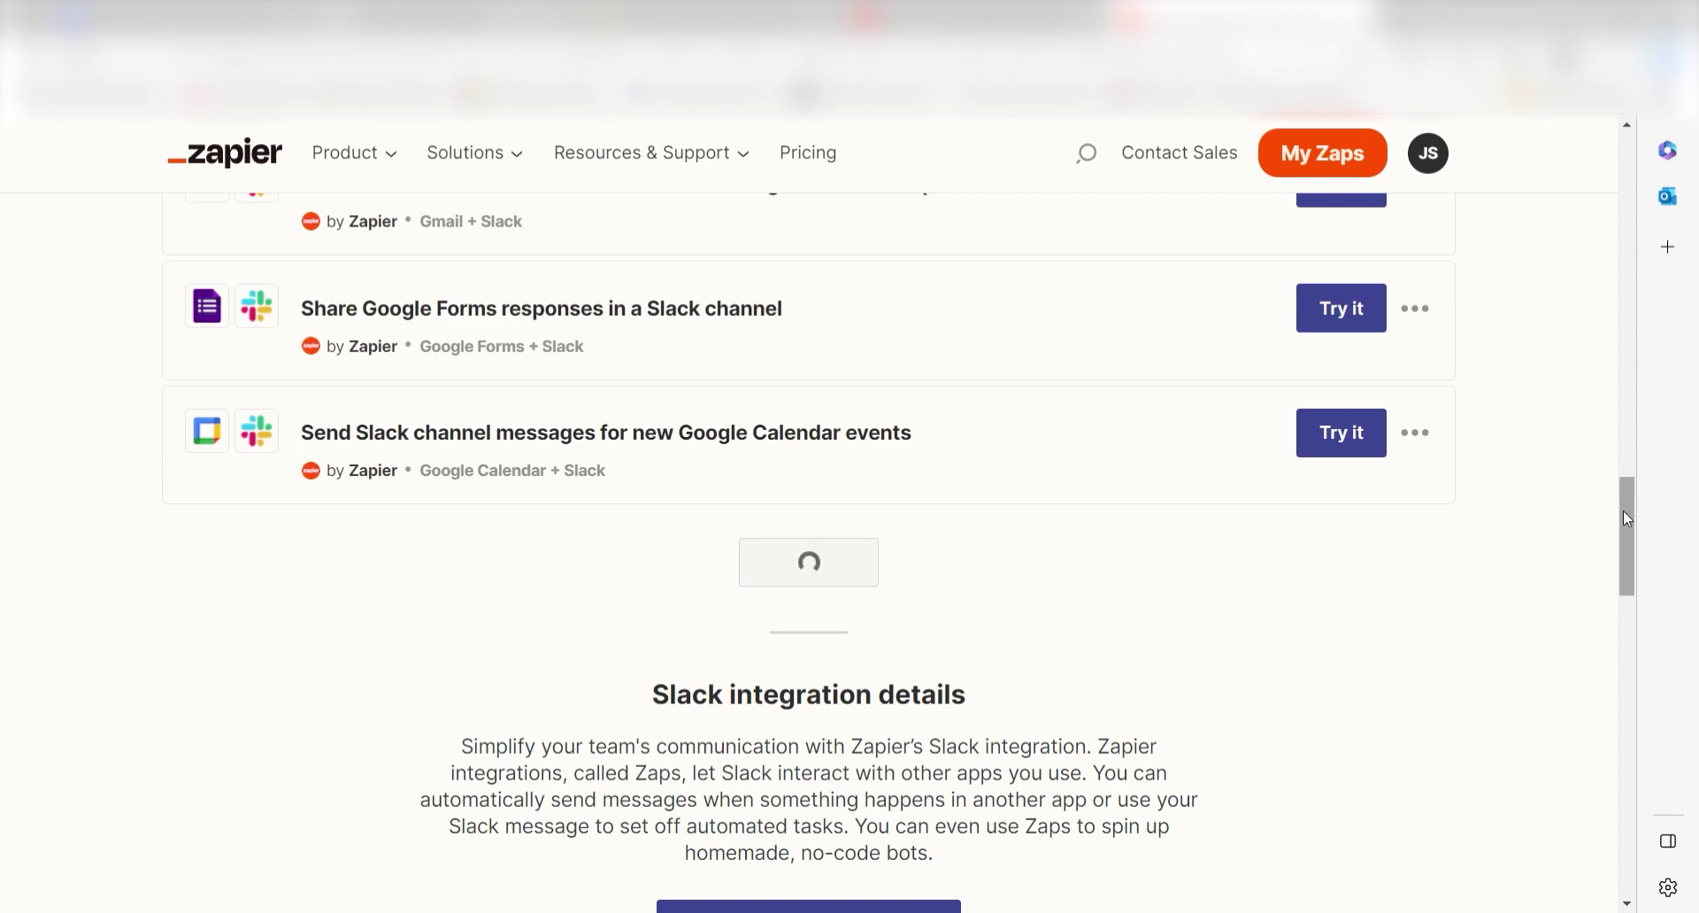
left_click_drag(1627, 519, 1625, 167)
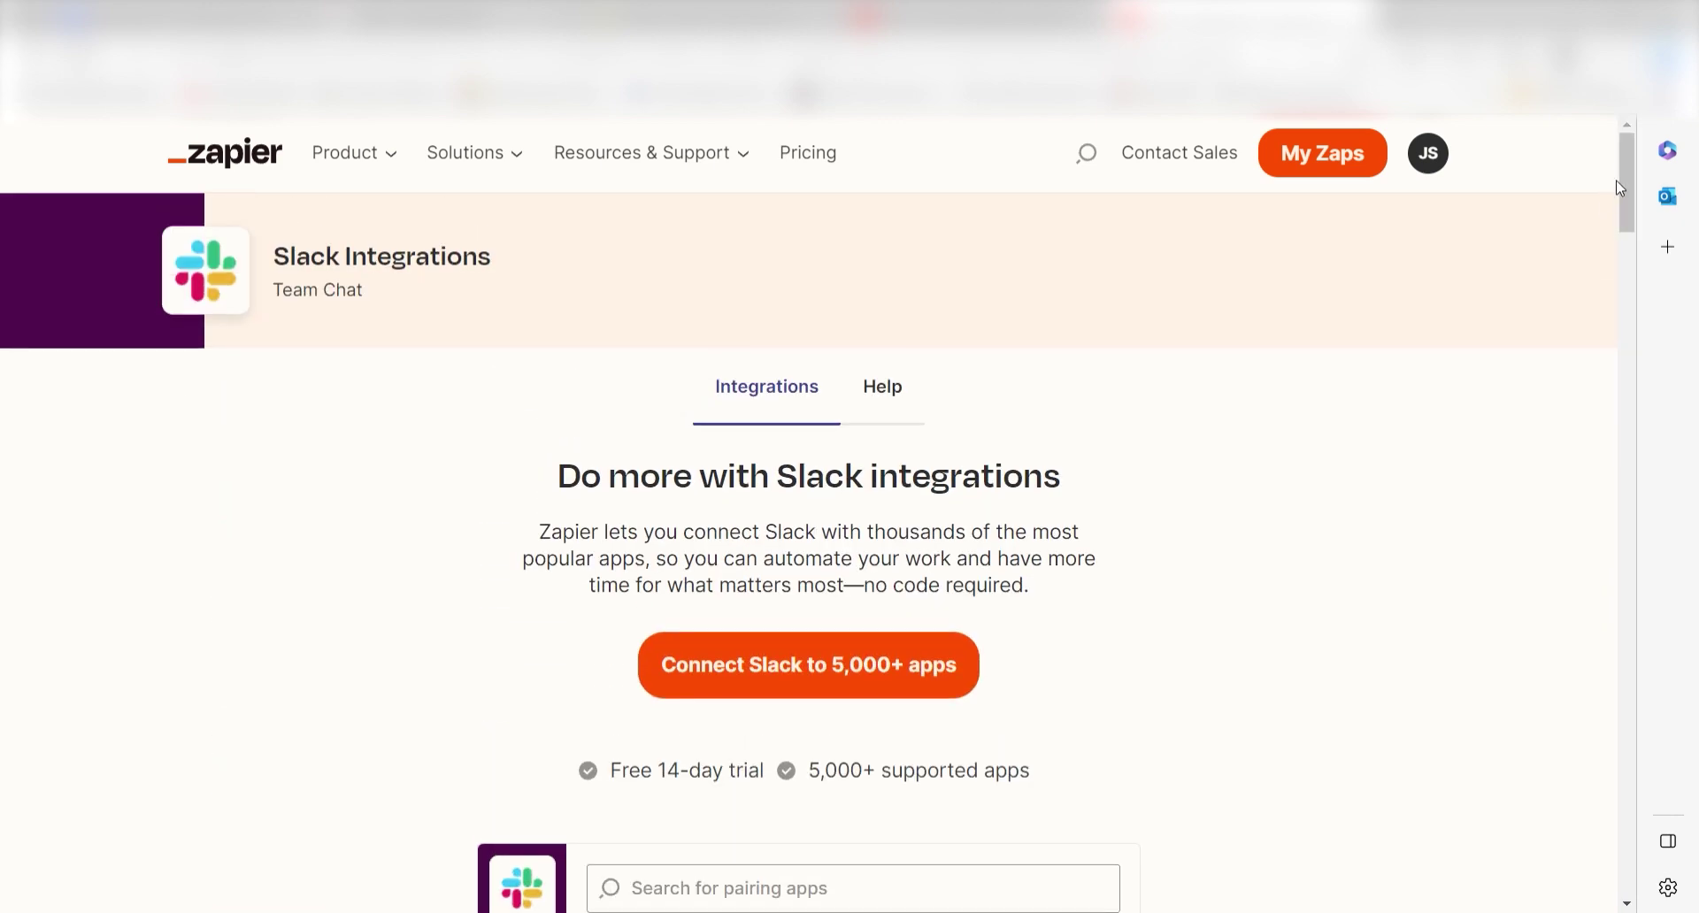